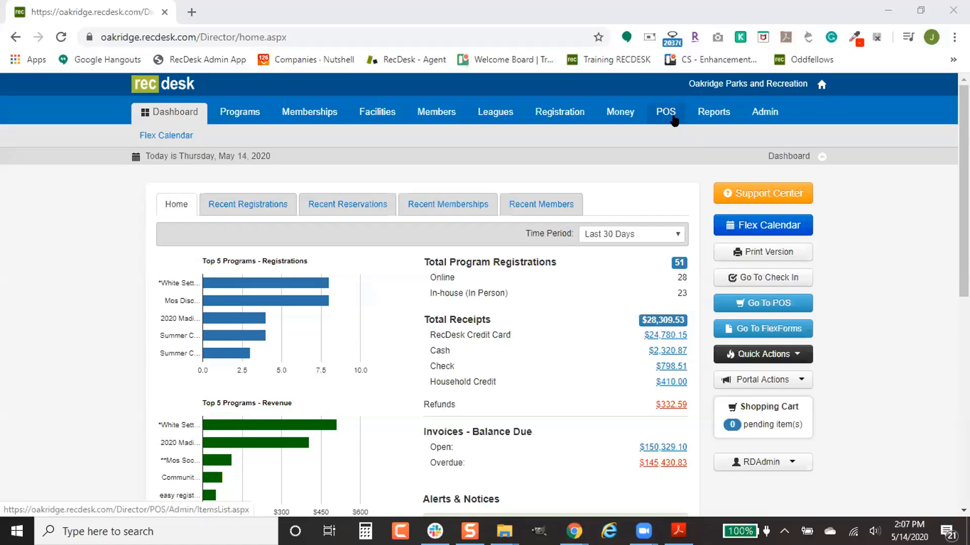
- Go to the POS section and open its Item Categories list
left_click(665, 112)
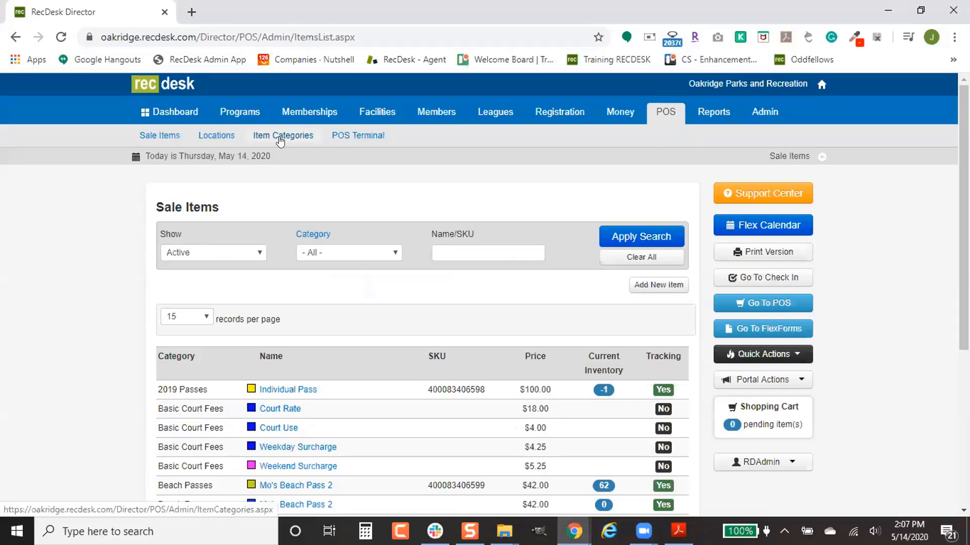
left_click(280, 140)
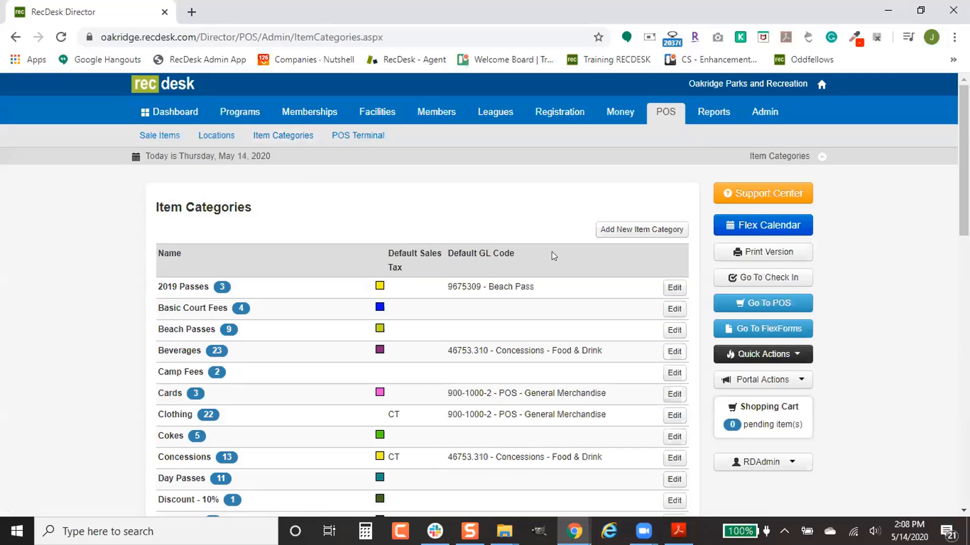
- Create a category named 'Soda Gym' with default GL code 1234 - Concessions
left_click(641, 230)
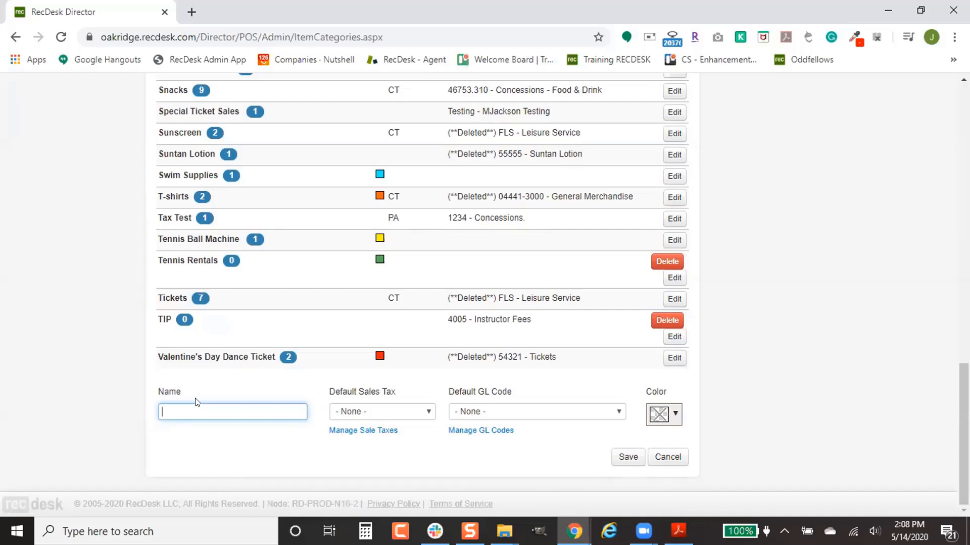
type("Soda Gym")
left_click(493, 411)
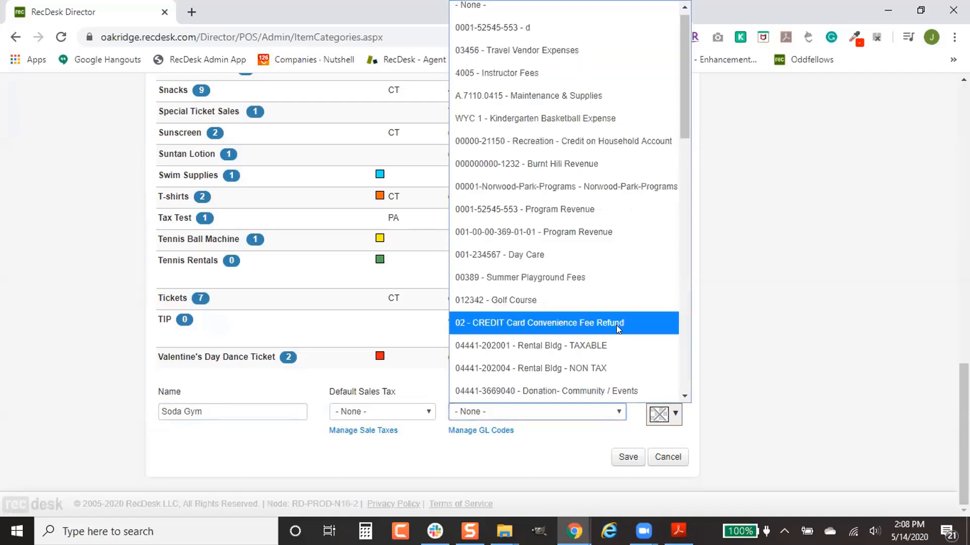
scroll(620, 358, "down", 5)
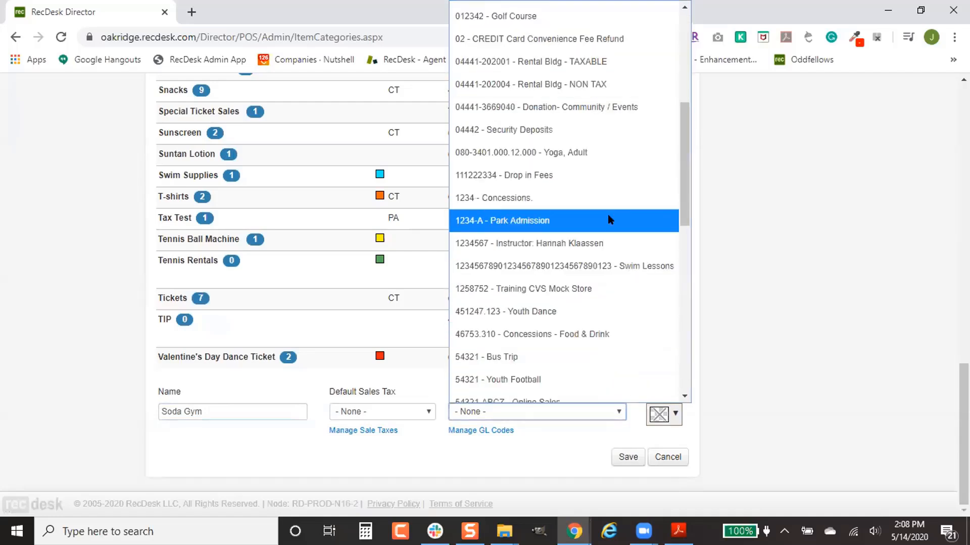
left_click(614, 199)
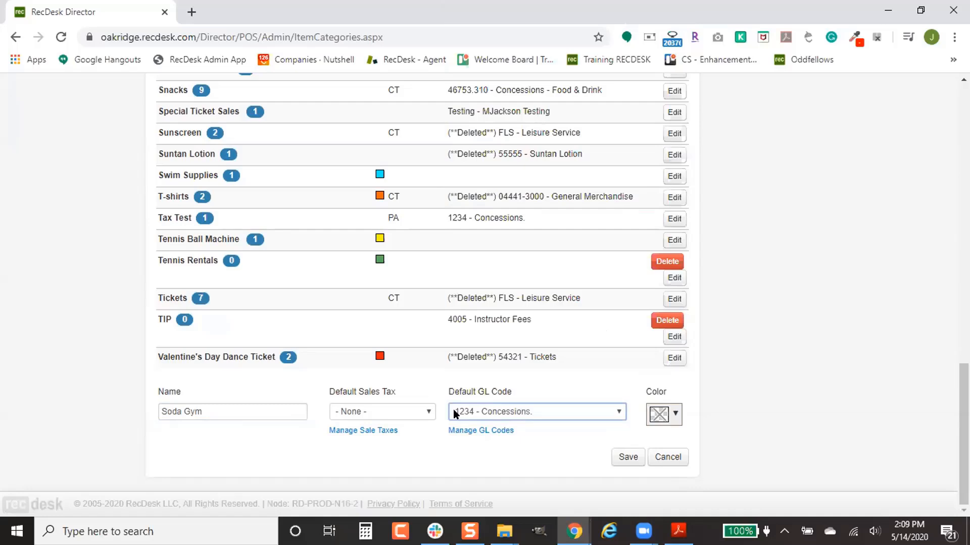
- Set the Soda Gym colour to blue (#0000ff), keeping default sales tax at None
left_click(665, 417)
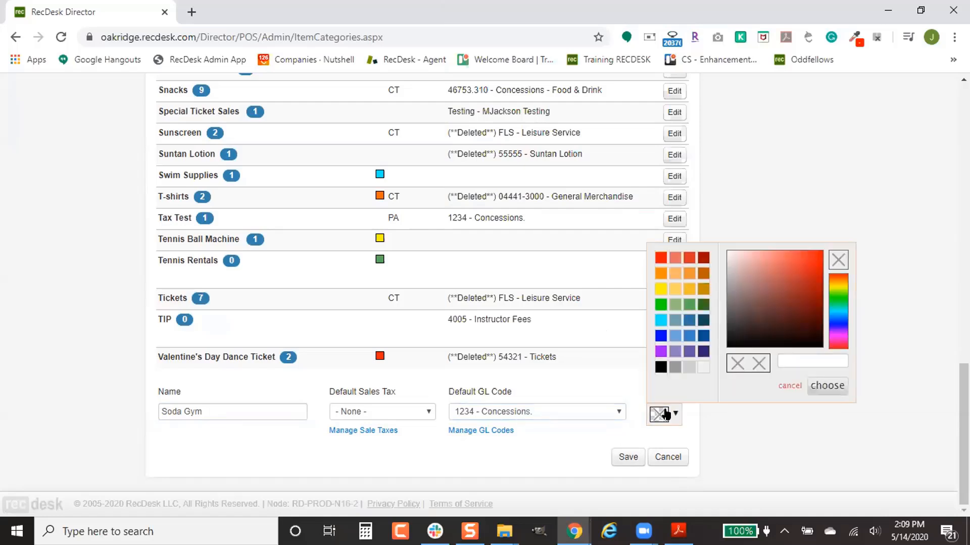
left_click(660, 336)
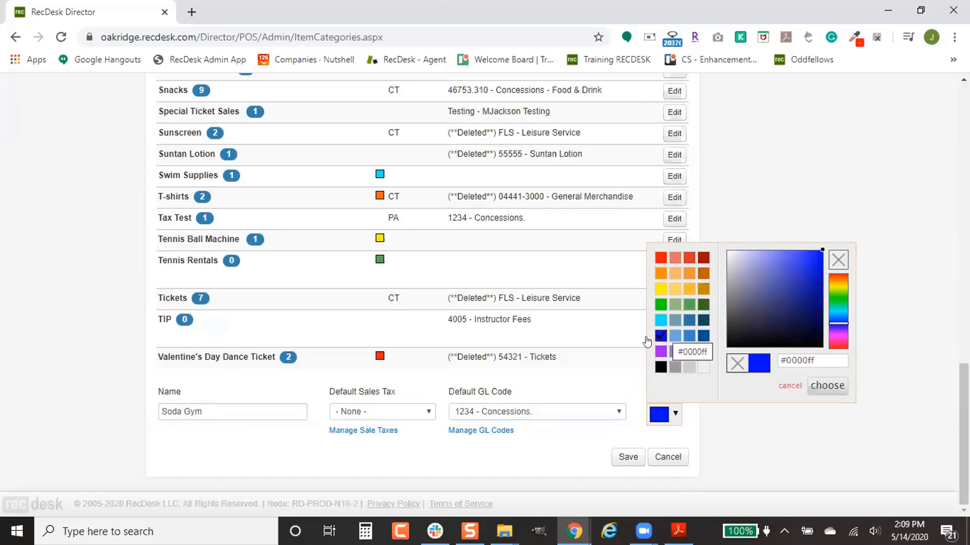
left_click(827, 386)
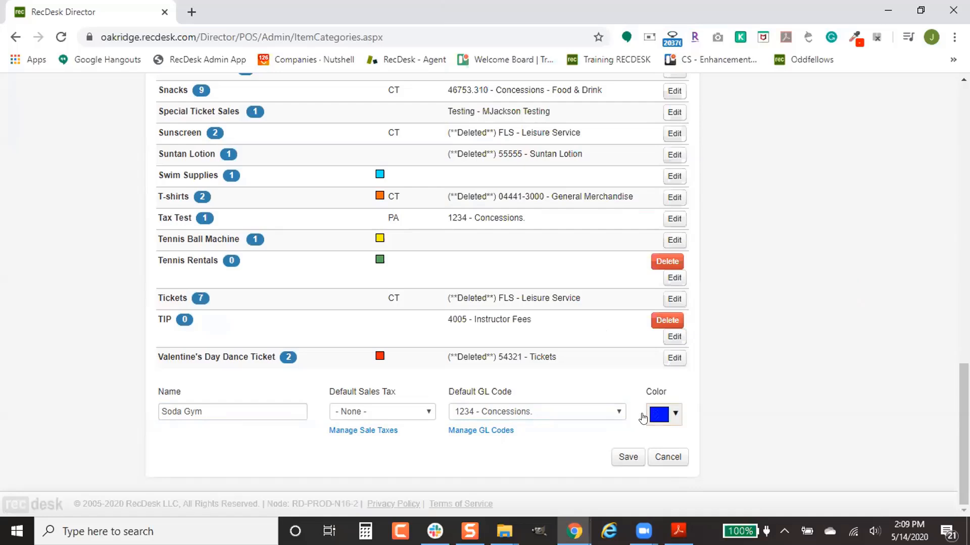
left_click(402, 413)
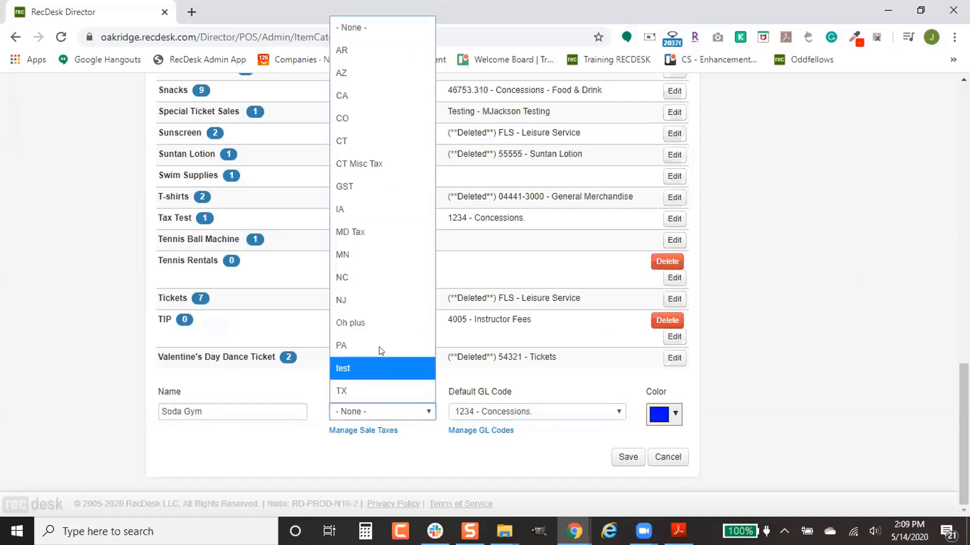
left_click(488, 392)
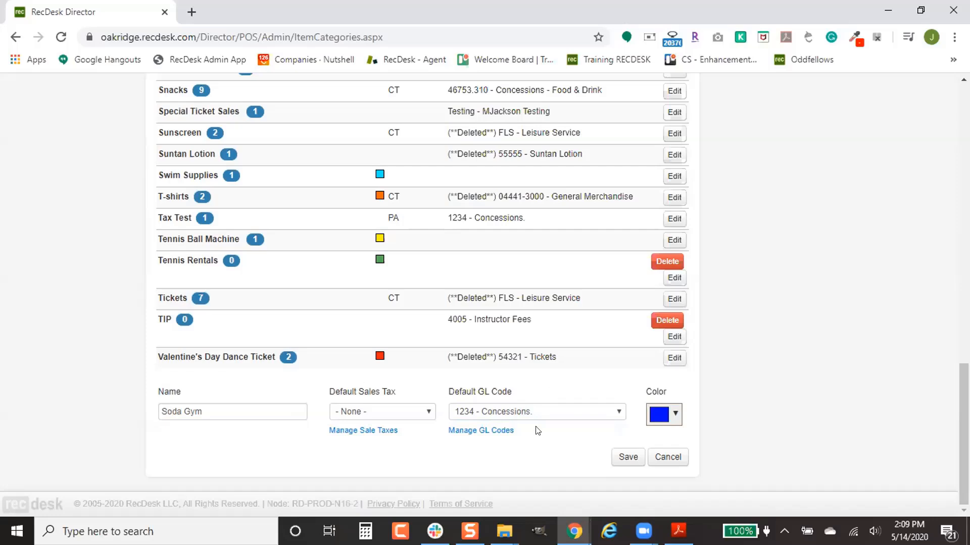
- Save the new Soda Gym category
left_click(626, 458)
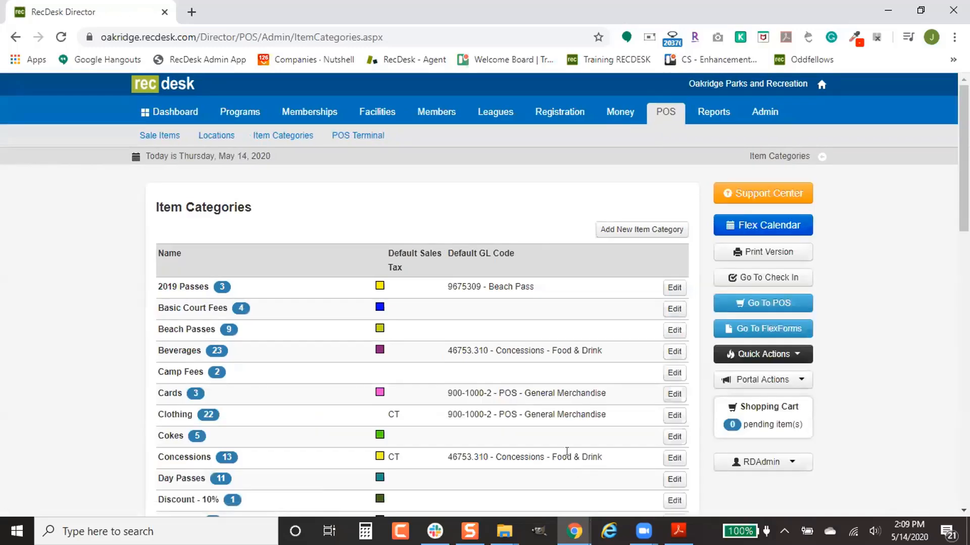
scroll(550, 441, "down", 4)
scroll(550, 441, "up", 4)
- Browse the Sale Items list of 208 active items and start a new item
left_click(164, 134)
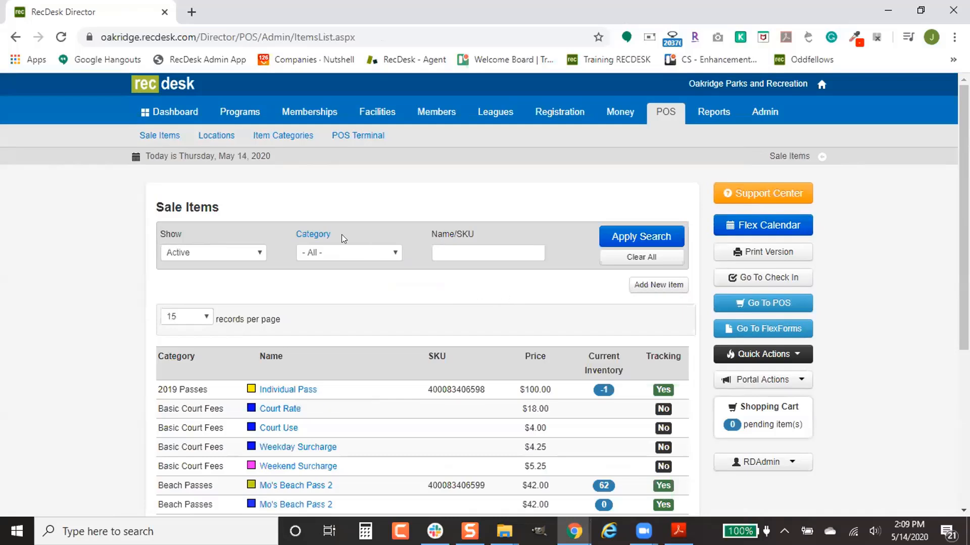
left_click(164, 135)
scroll(420, 286, "down", 2)
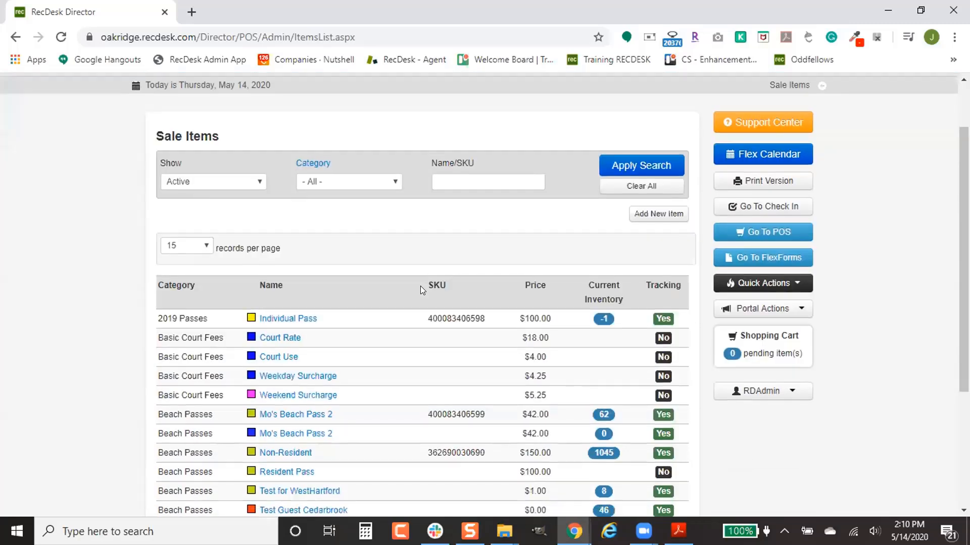
scroll(421, 286, "down", 3)
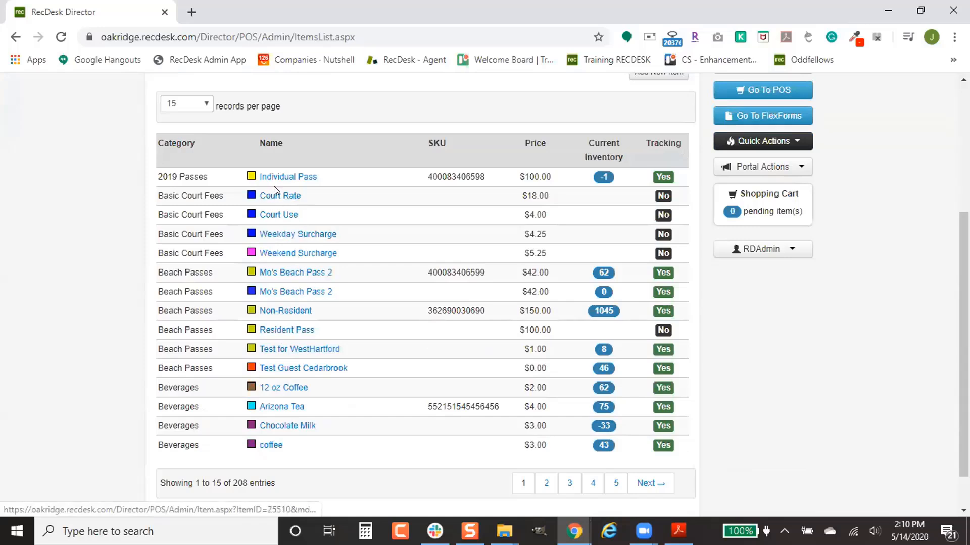
scroll(559, 257, "up", 1)
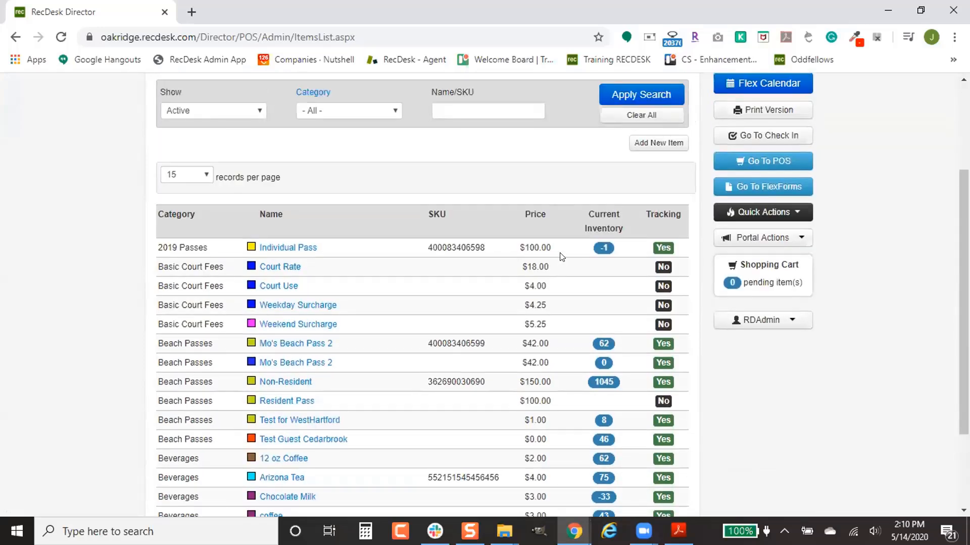
left_click(643, 142)
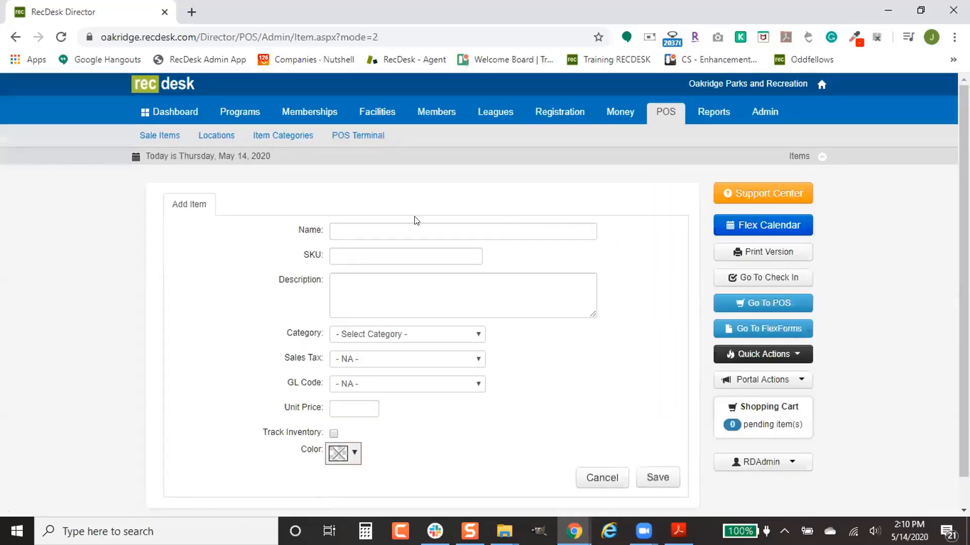
- Scroll down the blank Add Item form
scroll(360, 230, "down", 2)
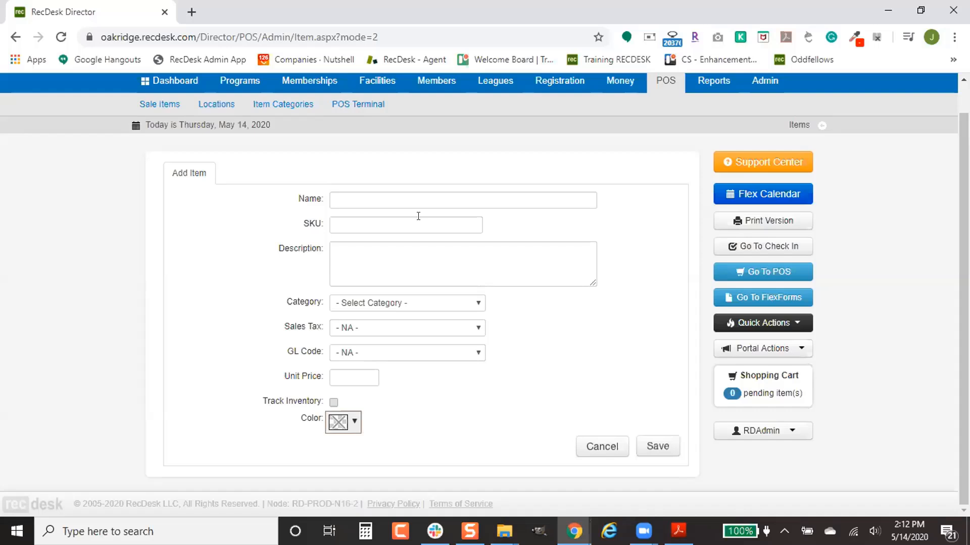
- Set the new item's category to PowerUp Example instead of Basic Court Fees
left_click(410, 302)
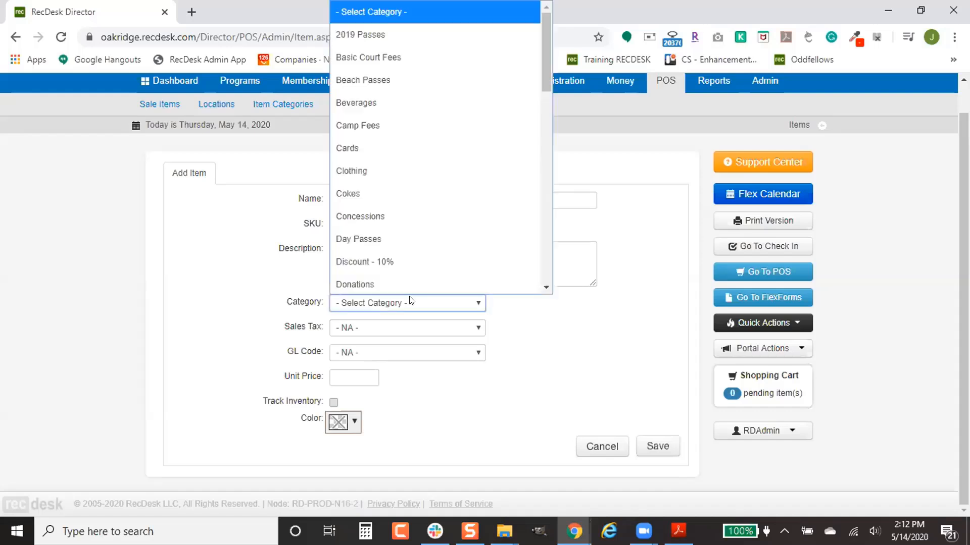
left_click(439, 59)
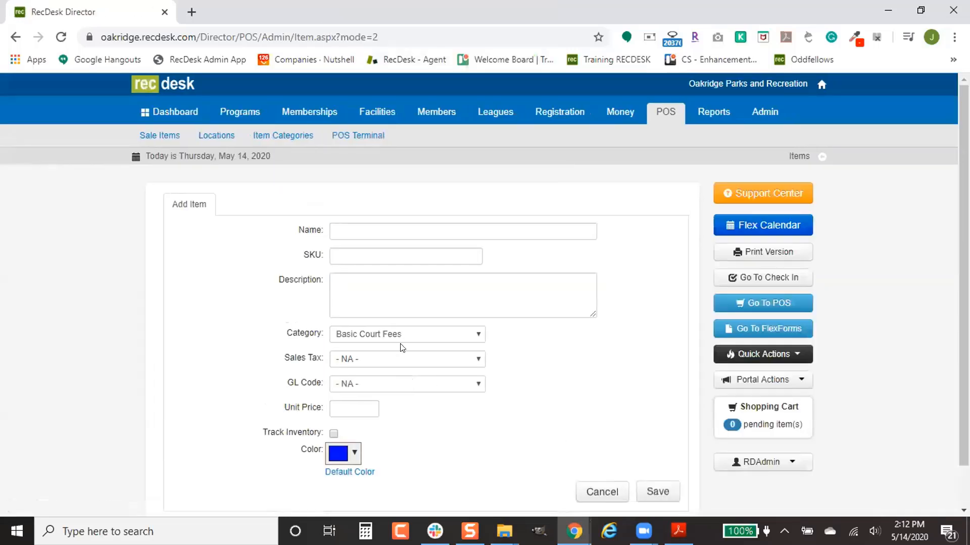
left_click(402, 333)
scroll(470, 262, "down", 6)
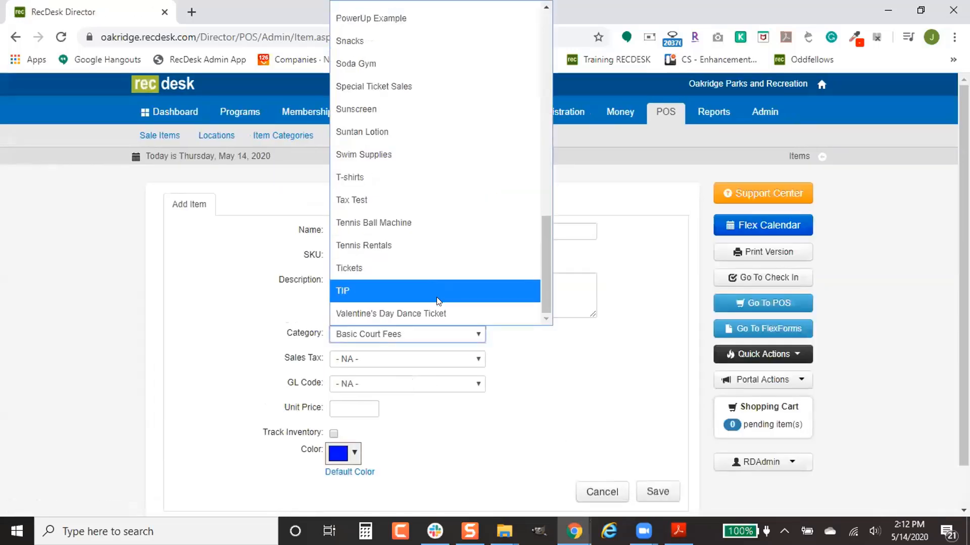
scroll(438, 300, "up", 6)
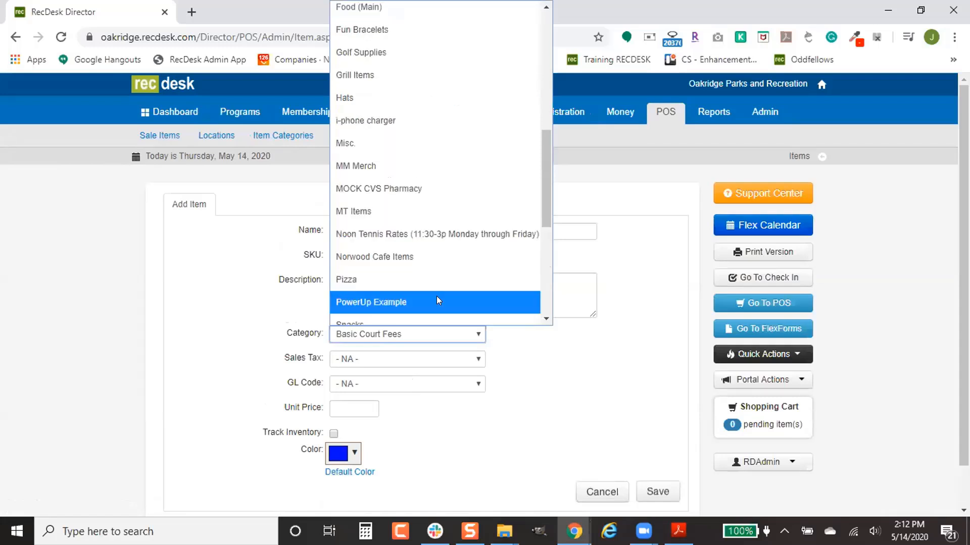
left_click(438, 301)
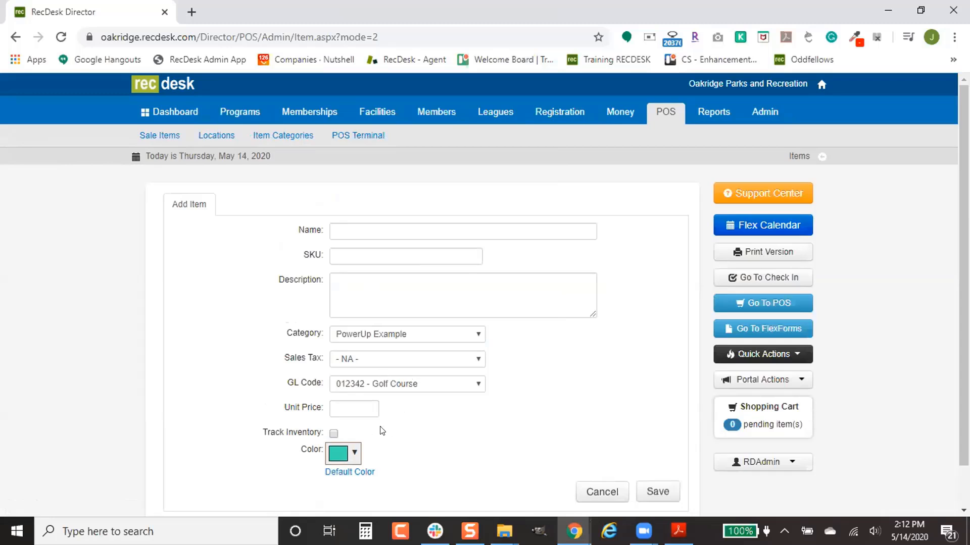
- Pick GL code 001-234567 - Day Care, then cancel the unsaved item
scroll(414, 408, "down", 1)
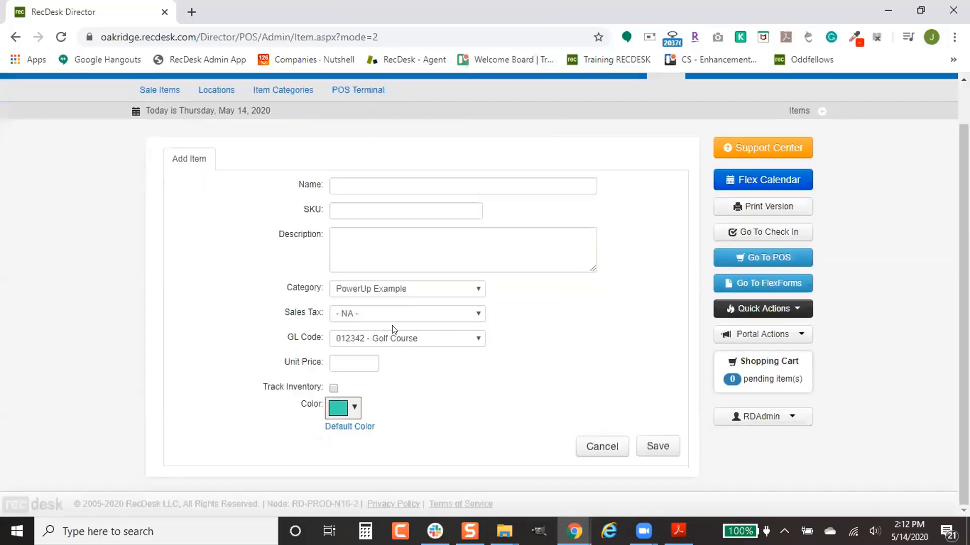
left_click(408, 338)
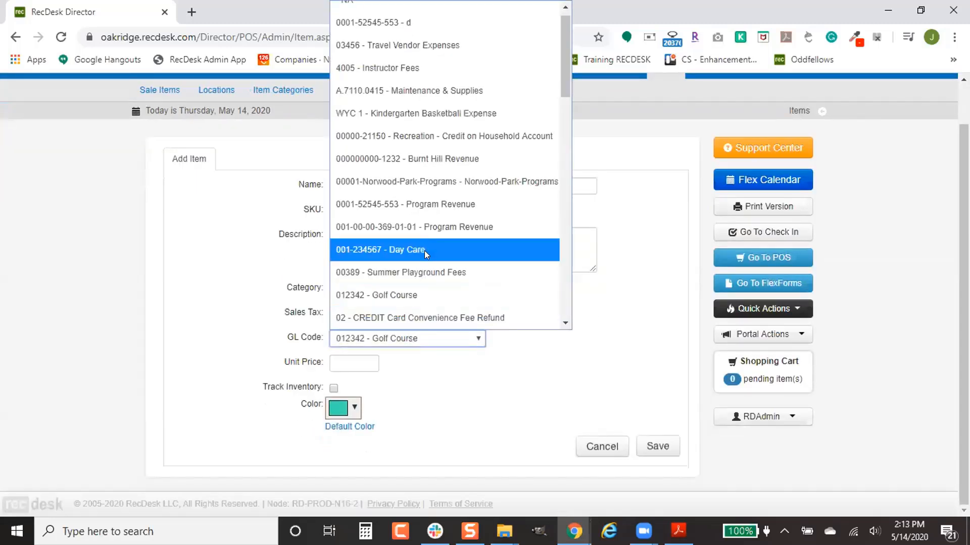
left_click(424, 251)
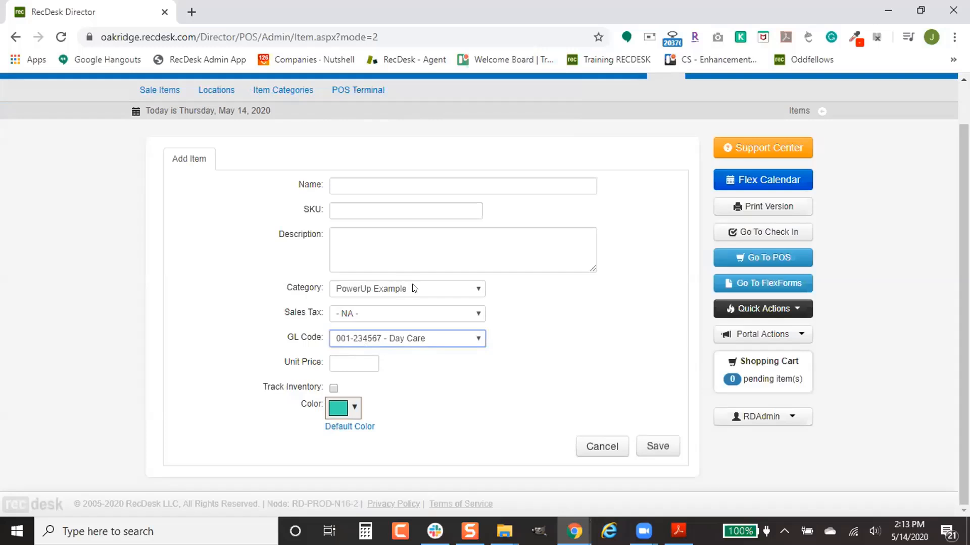
left_click(347, 364)
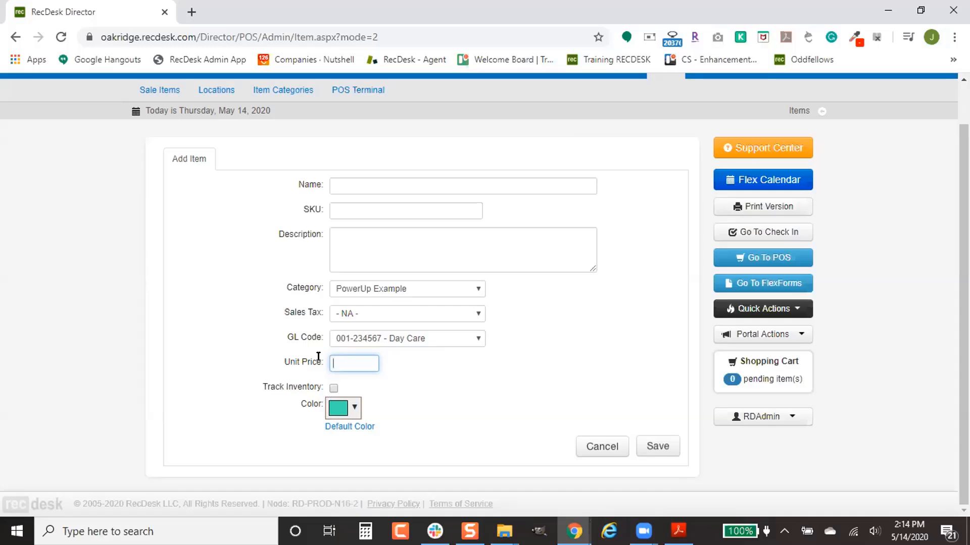
left_click(605, 451)
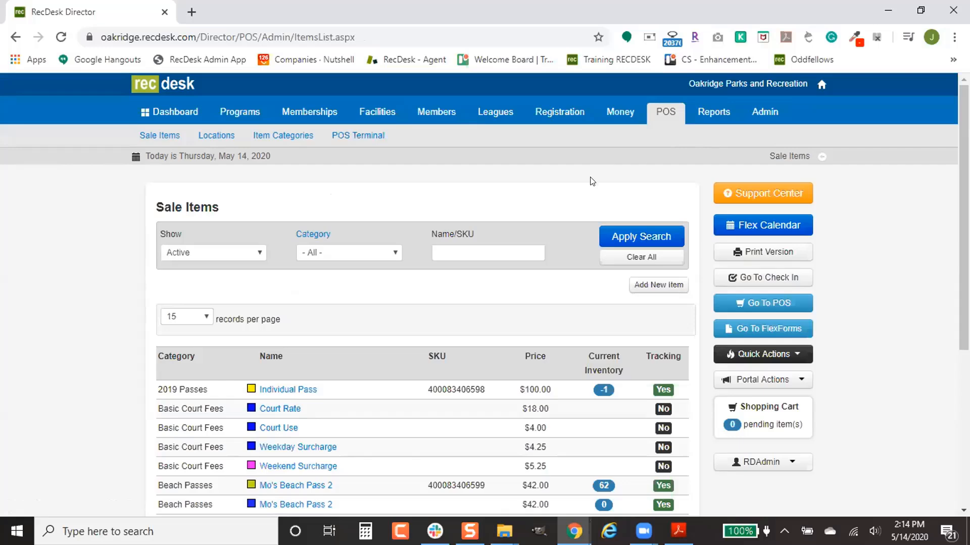
scroll(510, 301, "down", 2)
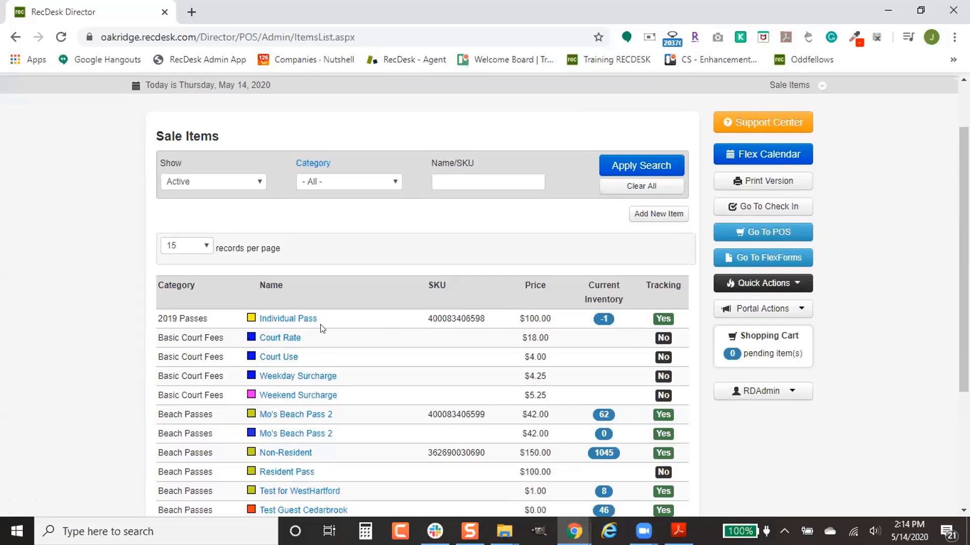
- Open Individual Pass and review its $100.00 price and -1 inventory
left_click(276, 324)
scroll(460, 315, "down", 3)
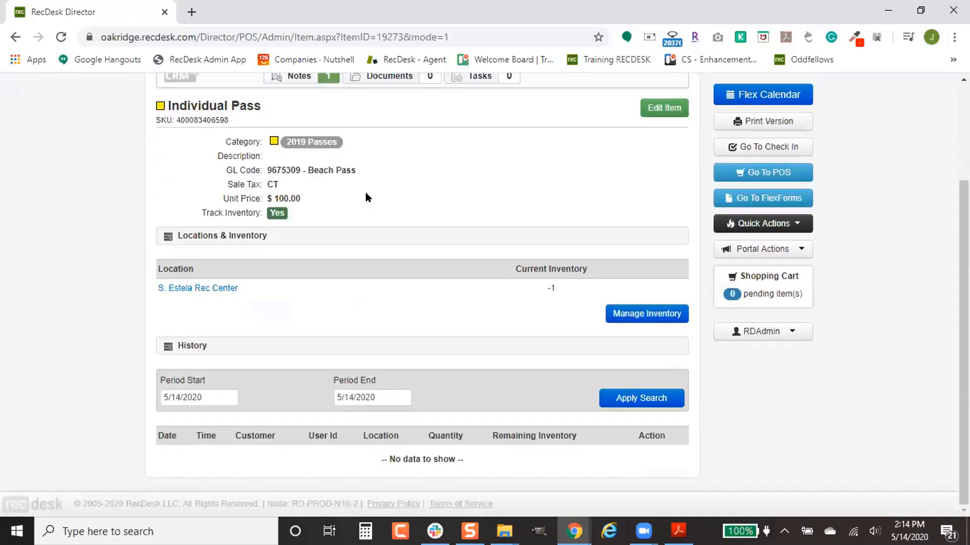
scroll(301, 338, "up", 3)
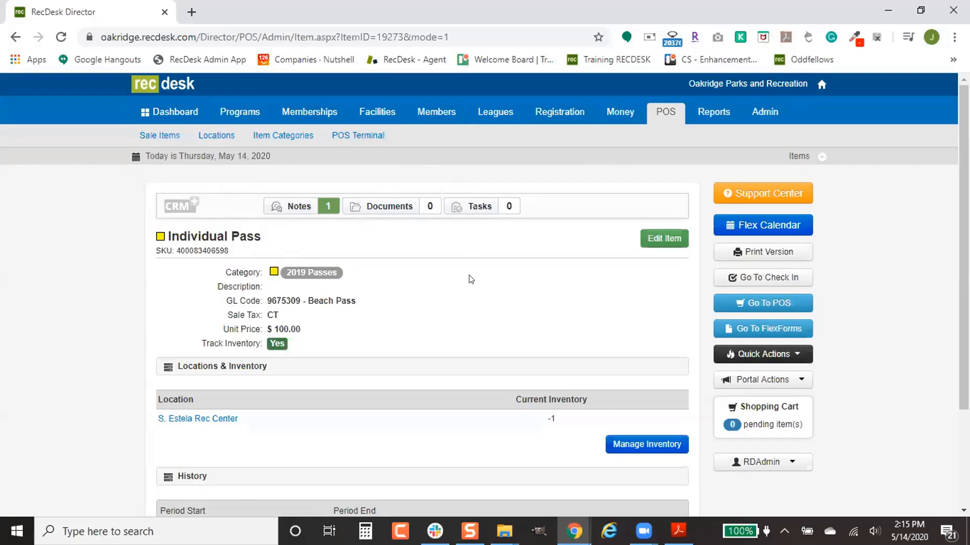
- Check Individual Pass's documents without uploading a file, then view its empty task list
left_click(412, 207)
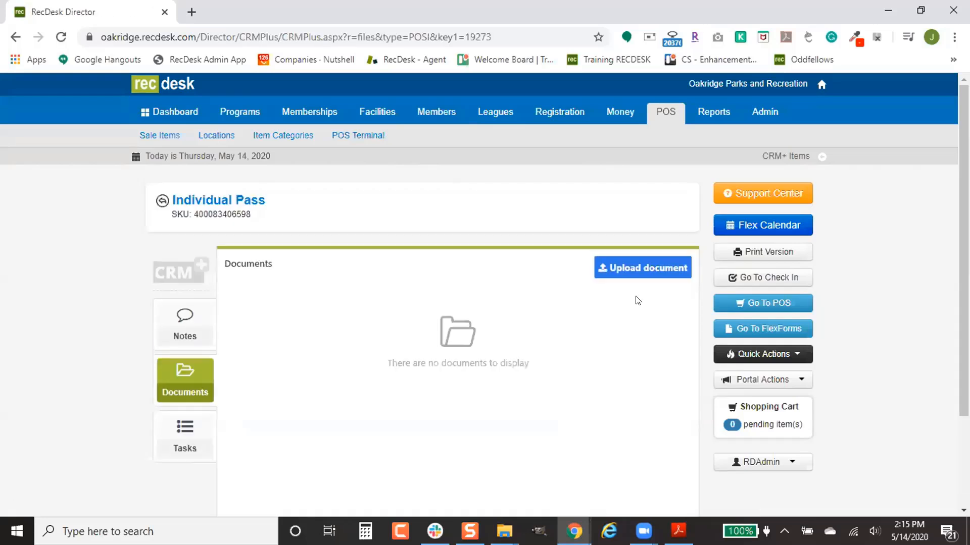
left_click(644, 277)
scroll(595, 429, "down", 3)
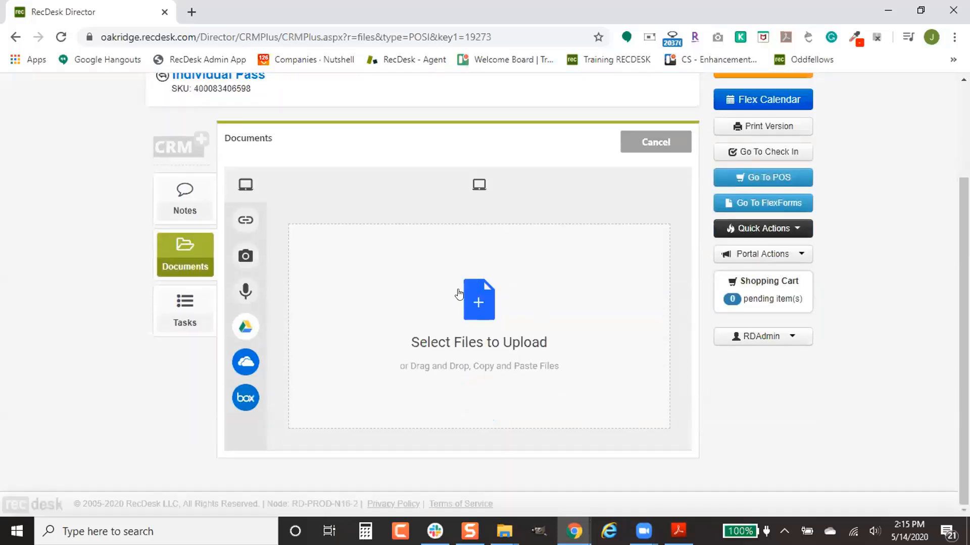
left_click(479, 303)
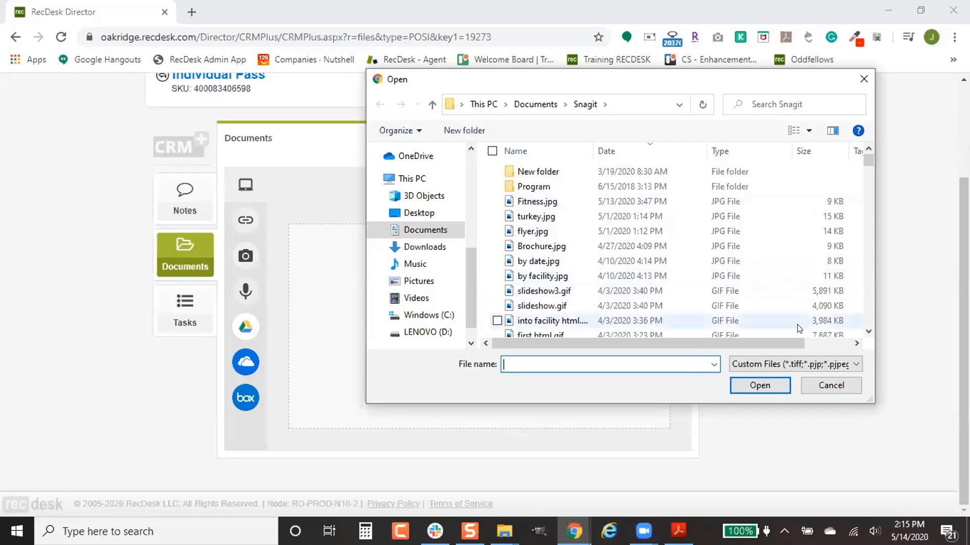
left_click(830, 384)
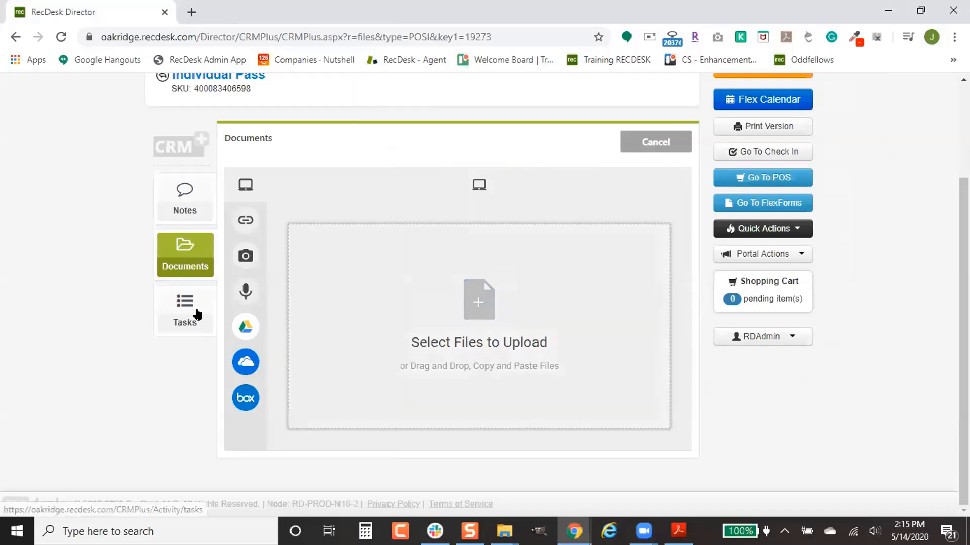
left_click(192, 313)
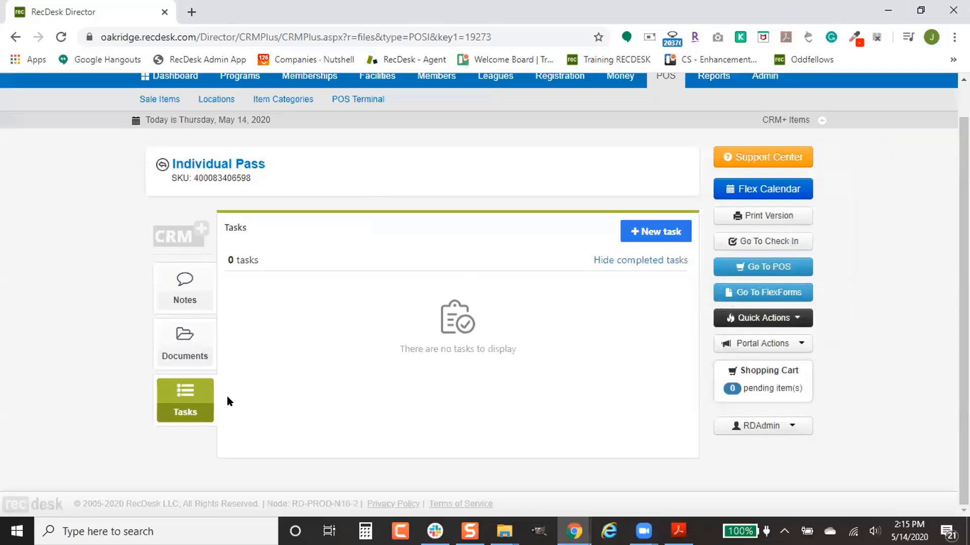
- Start a task titled 'Inventory and Reorder' and assign it to a staff member
left_click(656, 231)
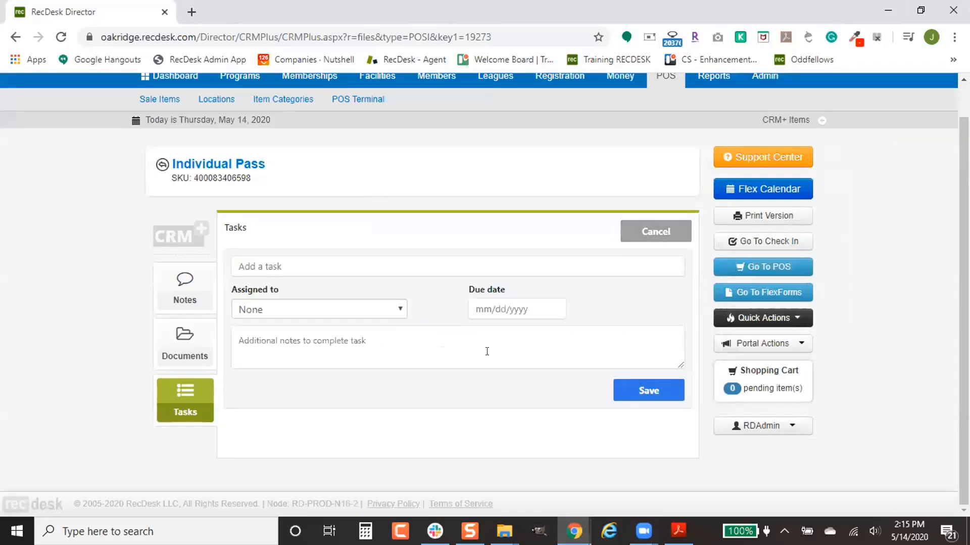
left_click(351, 261)
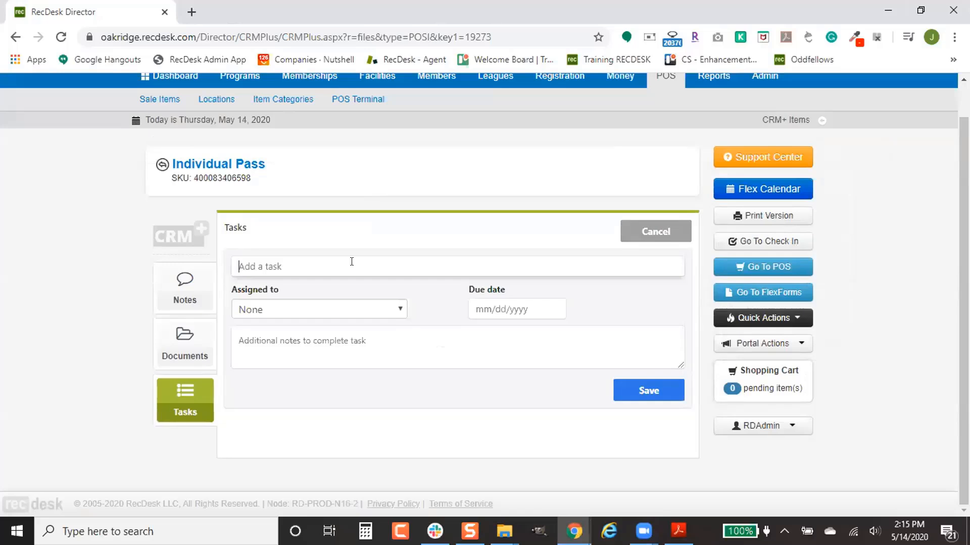
type("Inventory and Reorder")
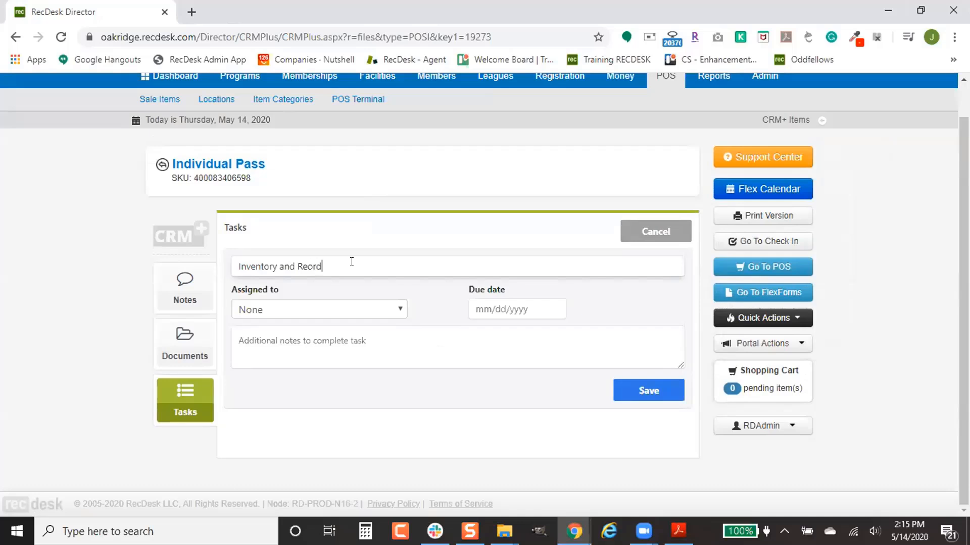
left_click(355, 303)
scroll(340, 278, "down", 3)
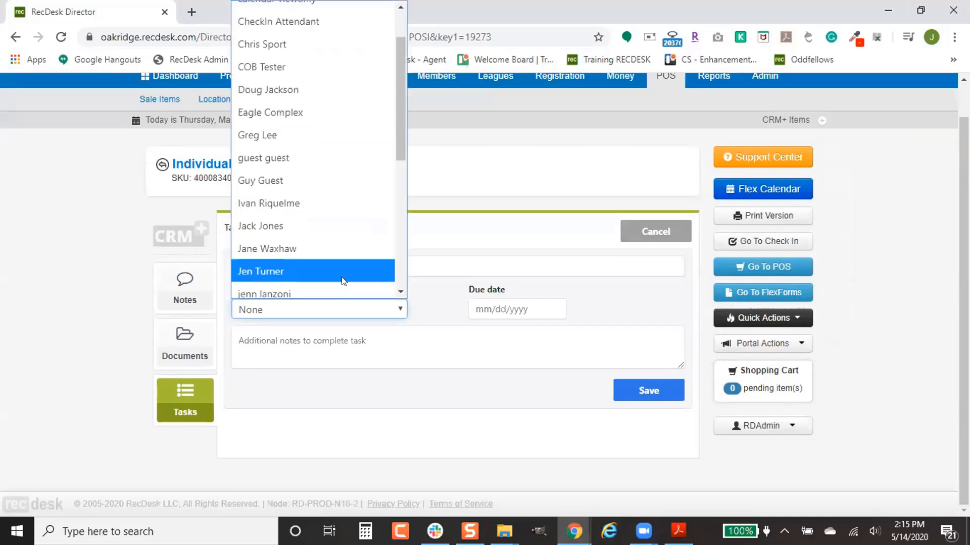
left_click(318, 145)
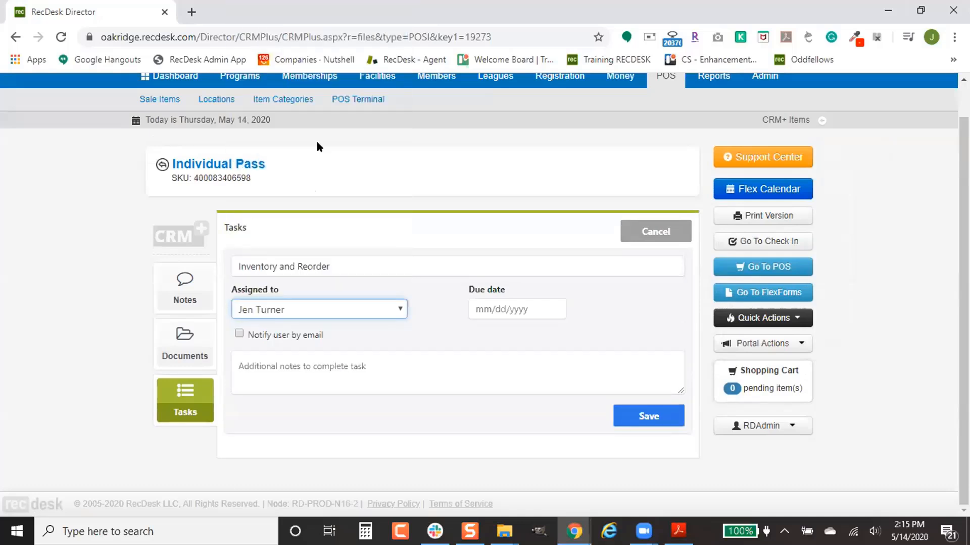
left_click(276, 309)
scroll(296, 267, "down", 2)
left_click(299, 165)
- Enable email notification, set the due date to 5/22/2020, and save the task
left_click(291, 335)
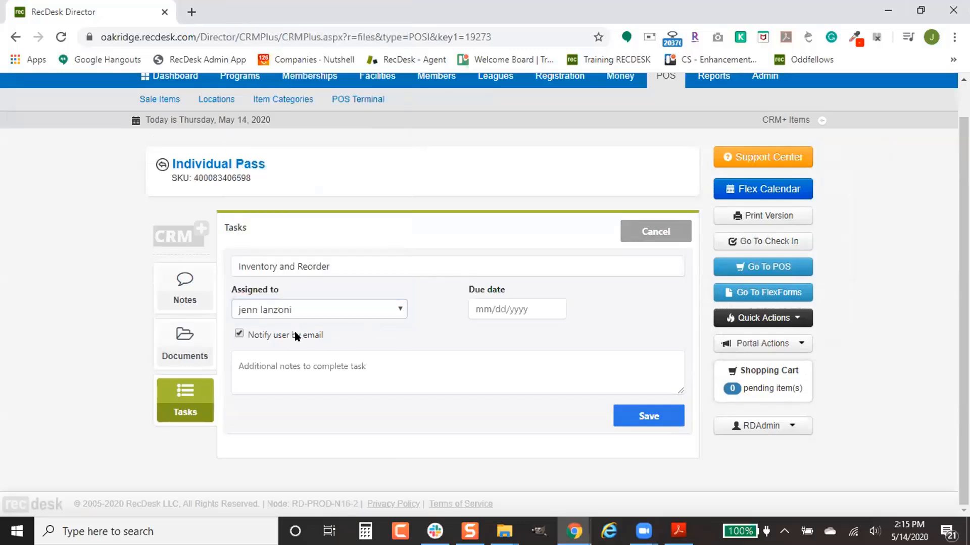
left_click(548, 307)
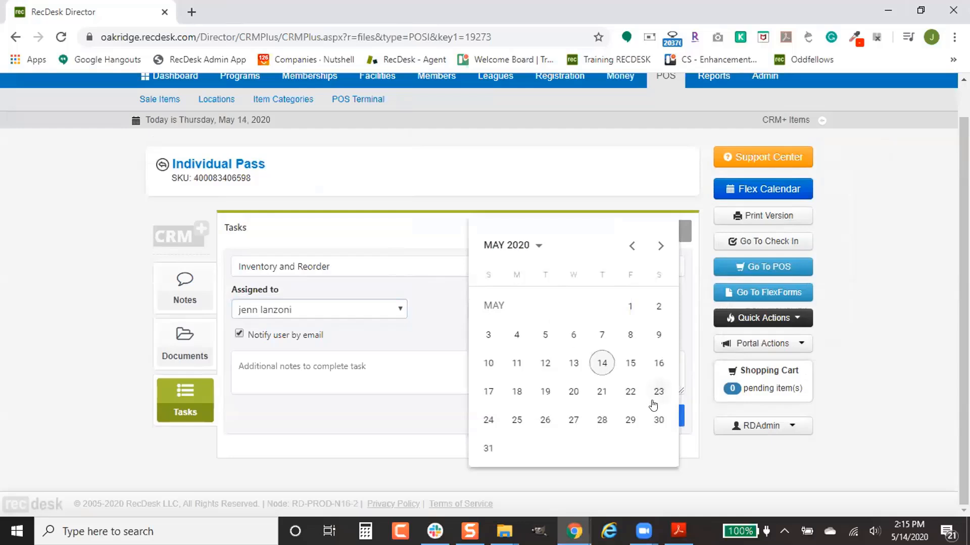
left_click(630, 392)
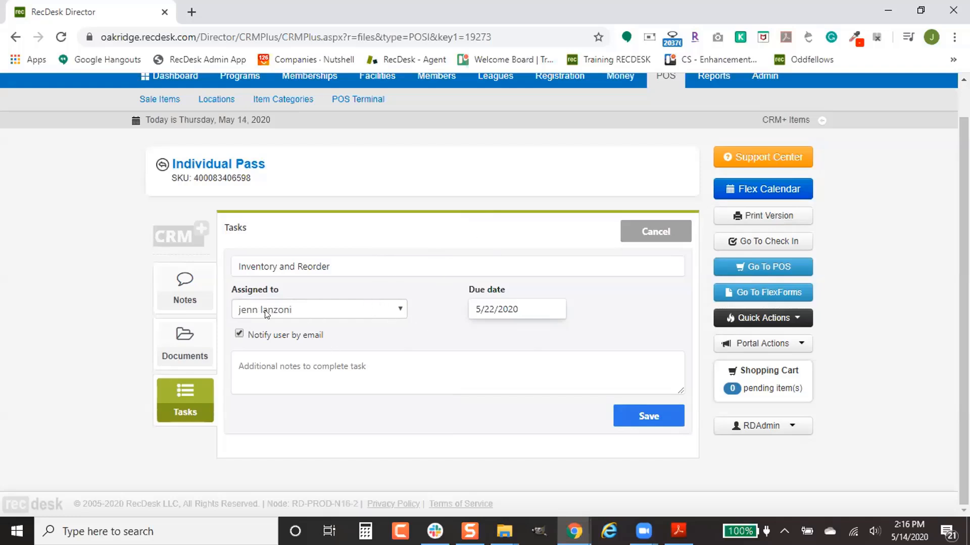
scroll(383, 339, "up", 1)
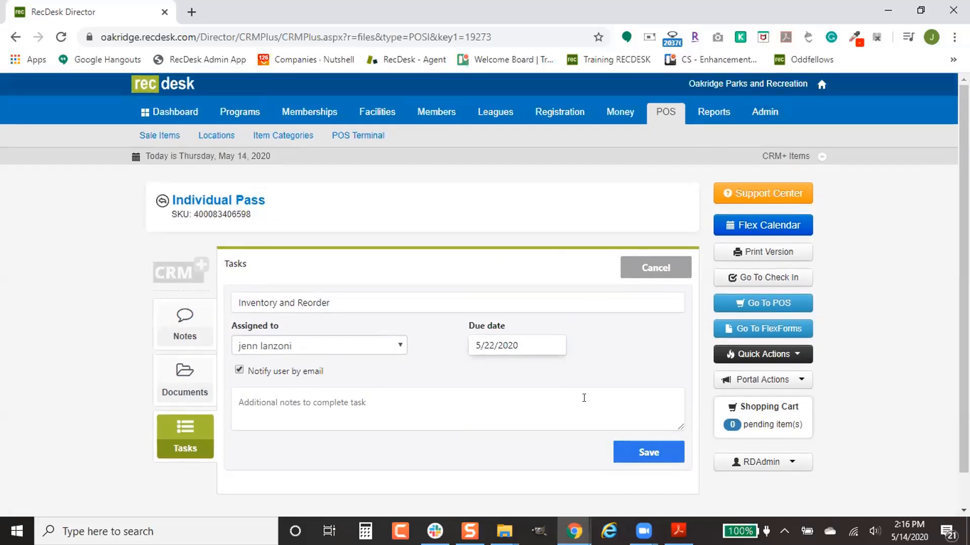
left_click(666, 451)
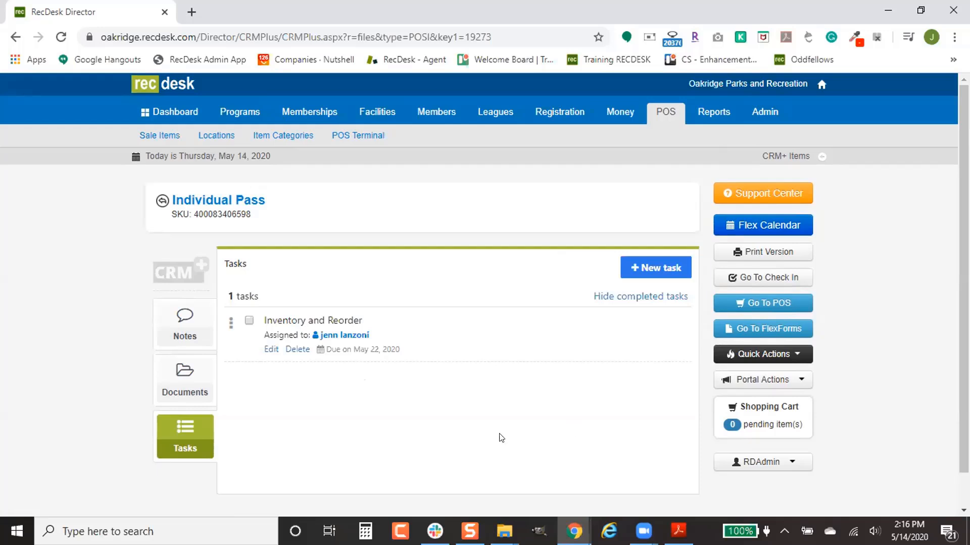
left_click(247, 322)
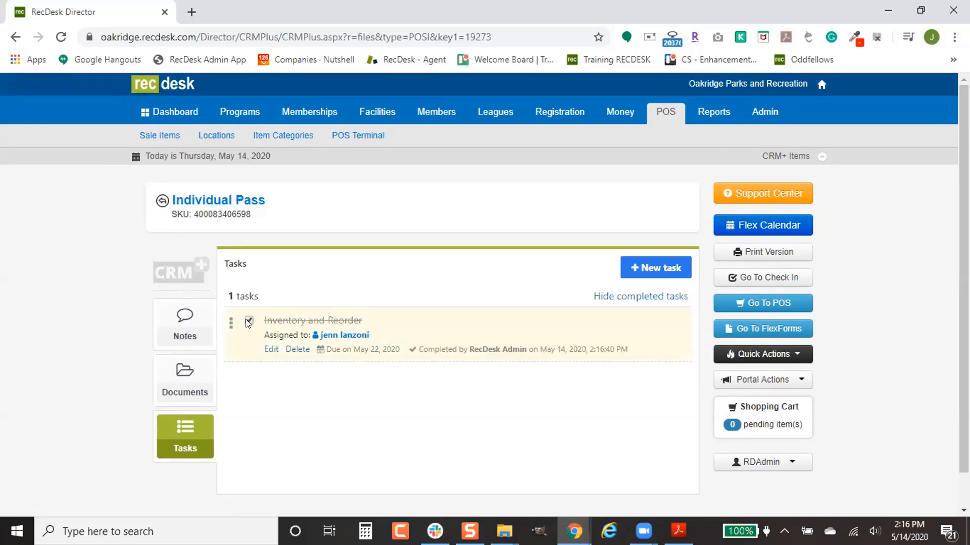
left_click(247, 322)
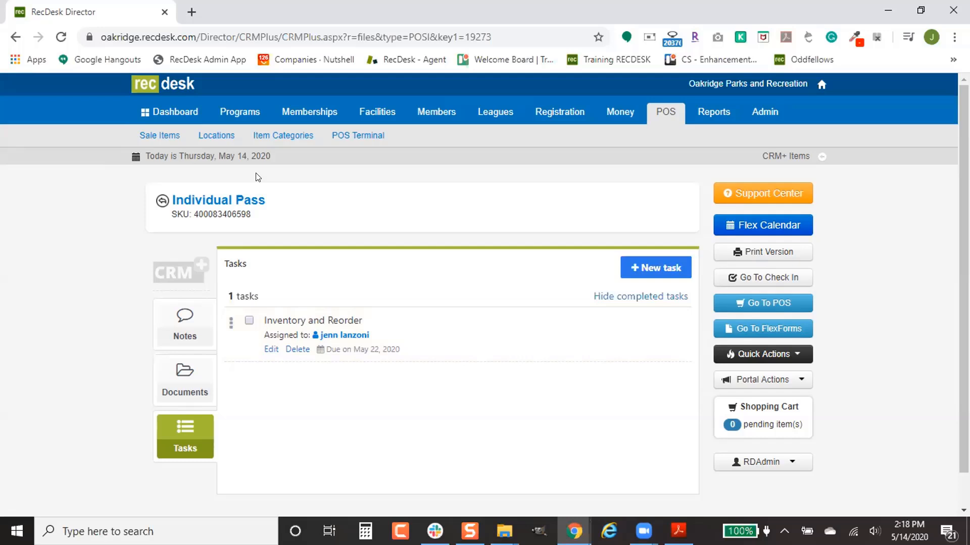
- Show the POS Locations list, preview the Add Location choices, and cancel without adding one
left_click(225, 141)
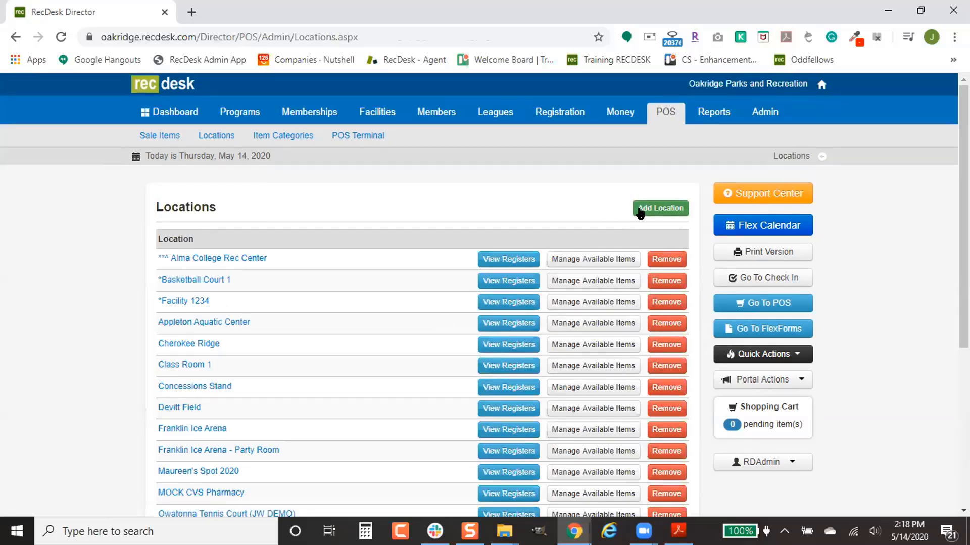
left_click(640, 211)
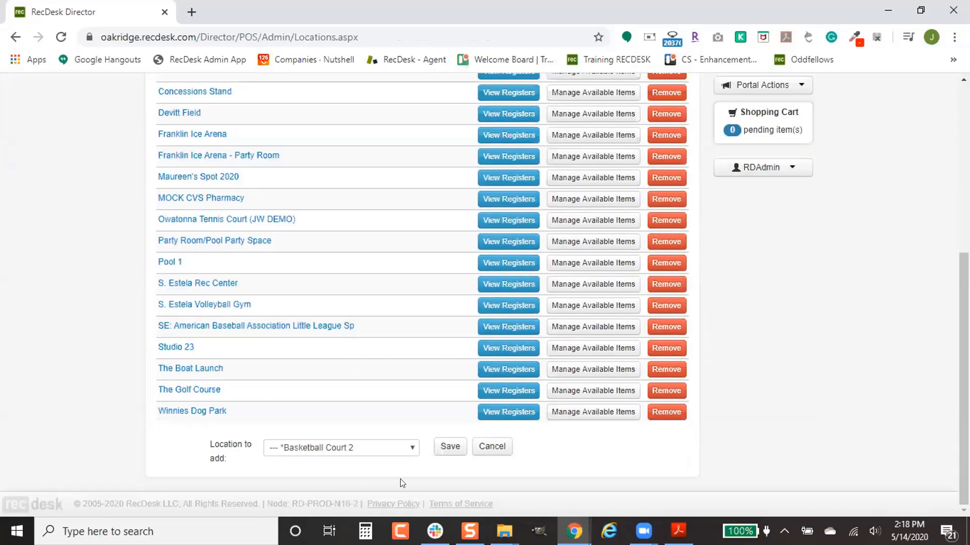
left_click(367, 449)
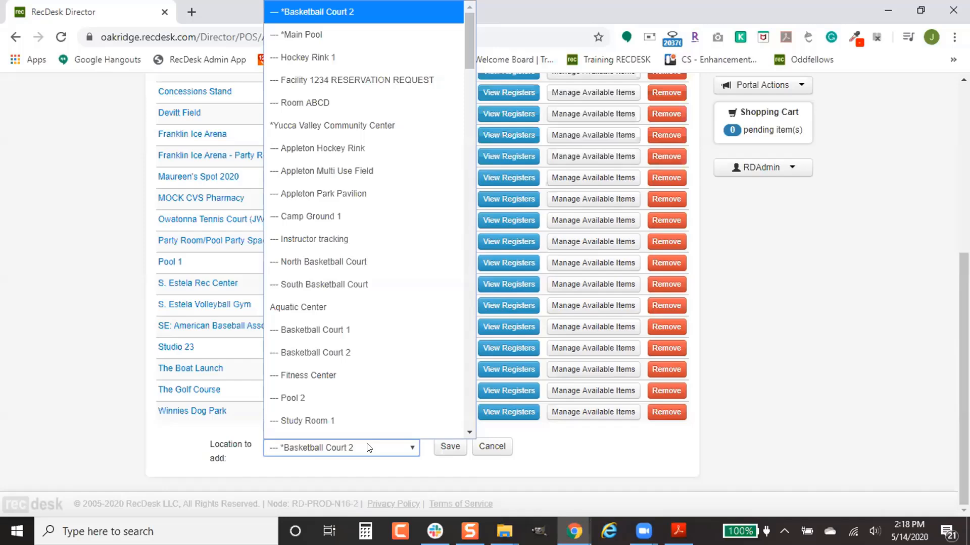
left_click(485, 452)
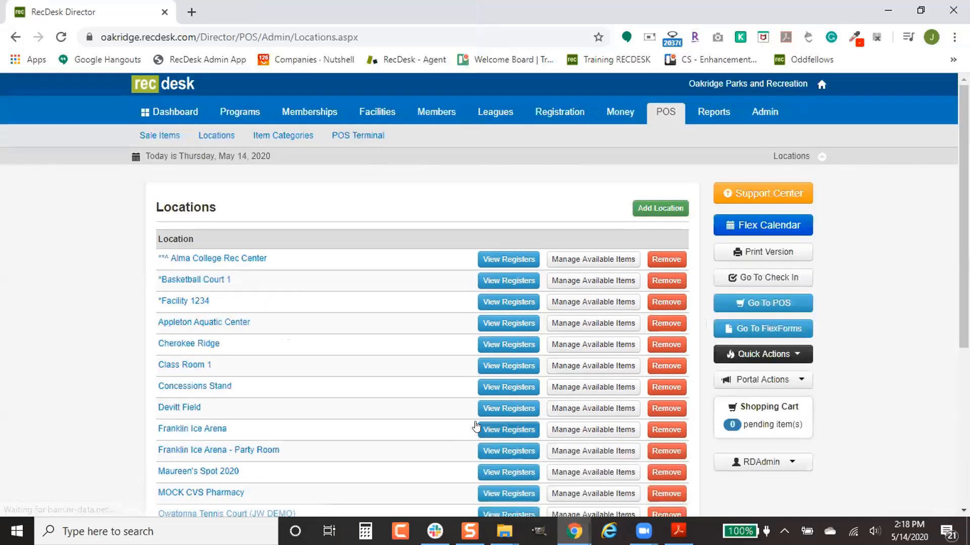
scroll(475, 427, "down", 5)
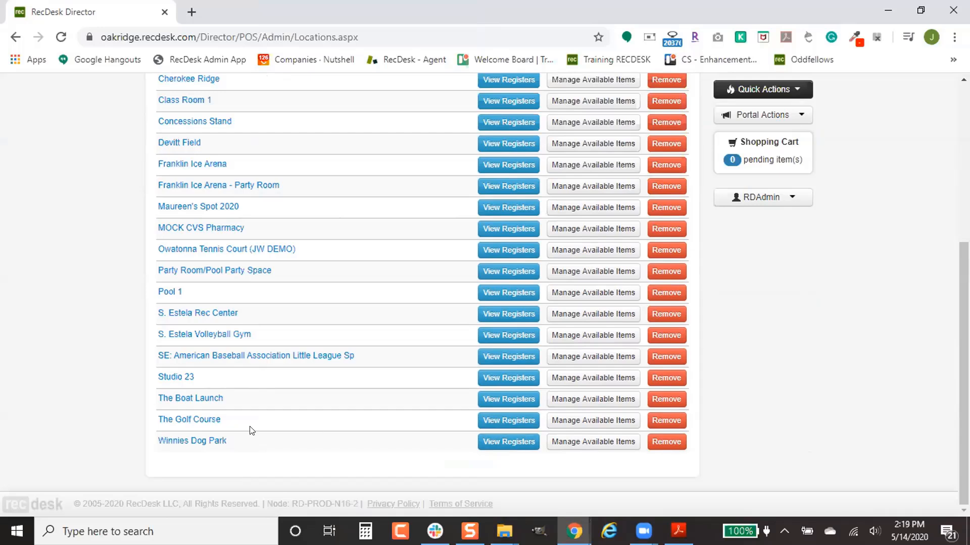
left_click(496, 445)
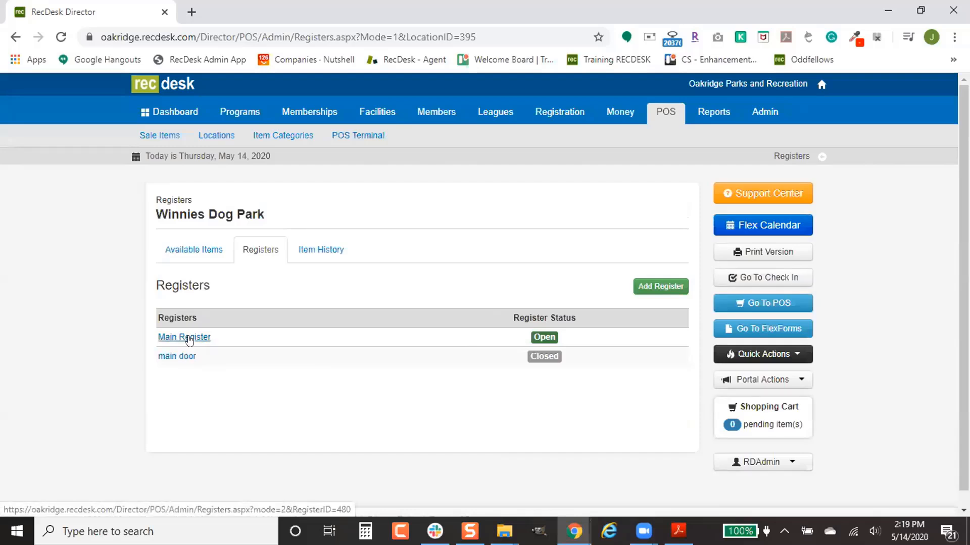
left_click(188, 339)
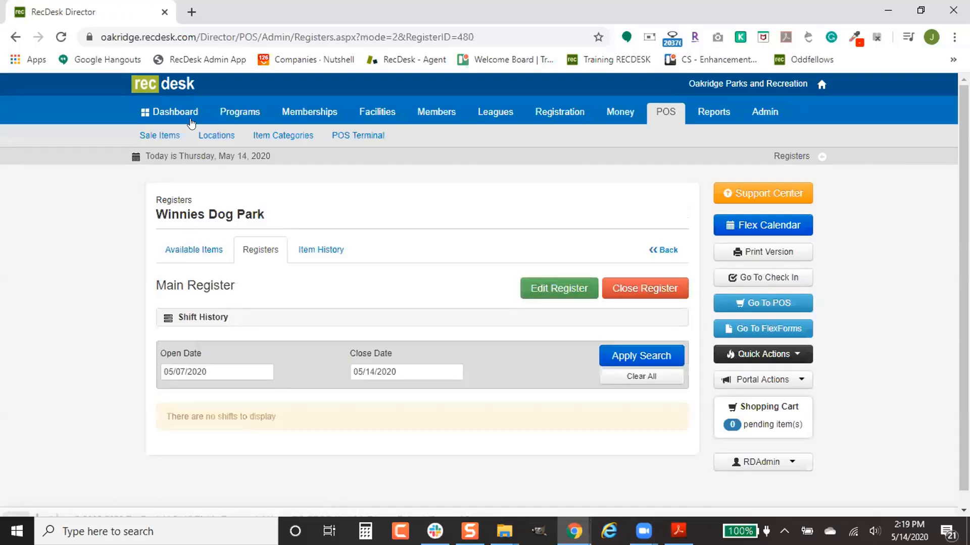
left_click(220, 135)
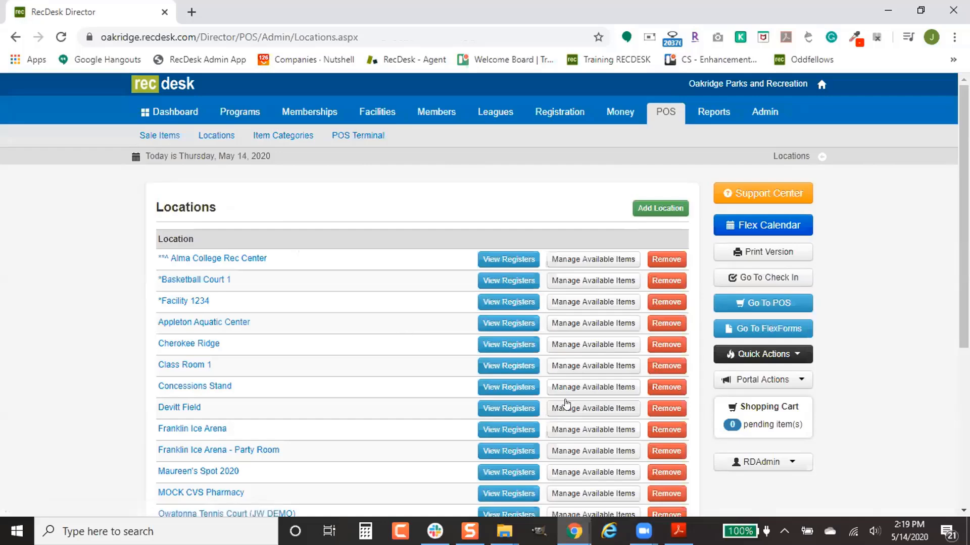
scroll(562, 401, "down", 5)
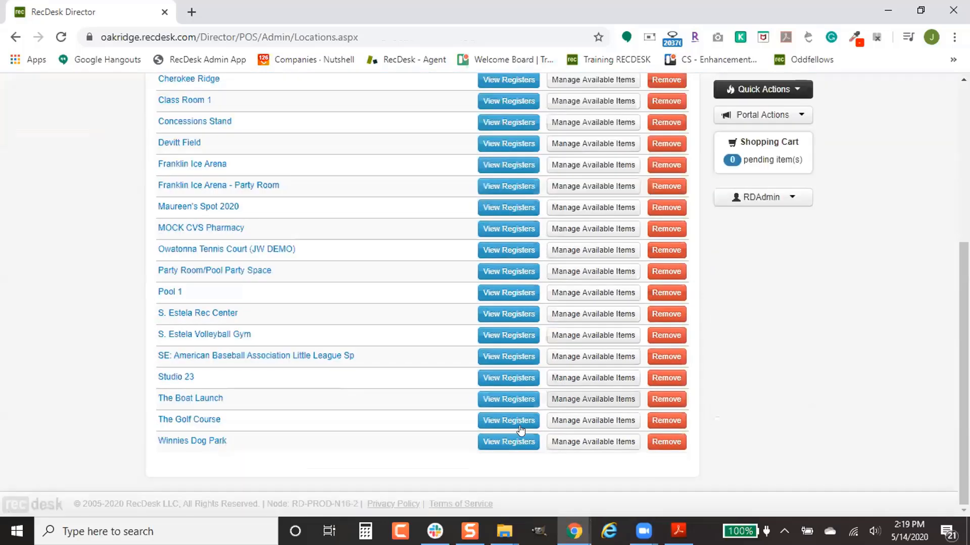
- Make the Eagles T-shirt available for sale at Winnies Dog Park
left_click(594, 442)
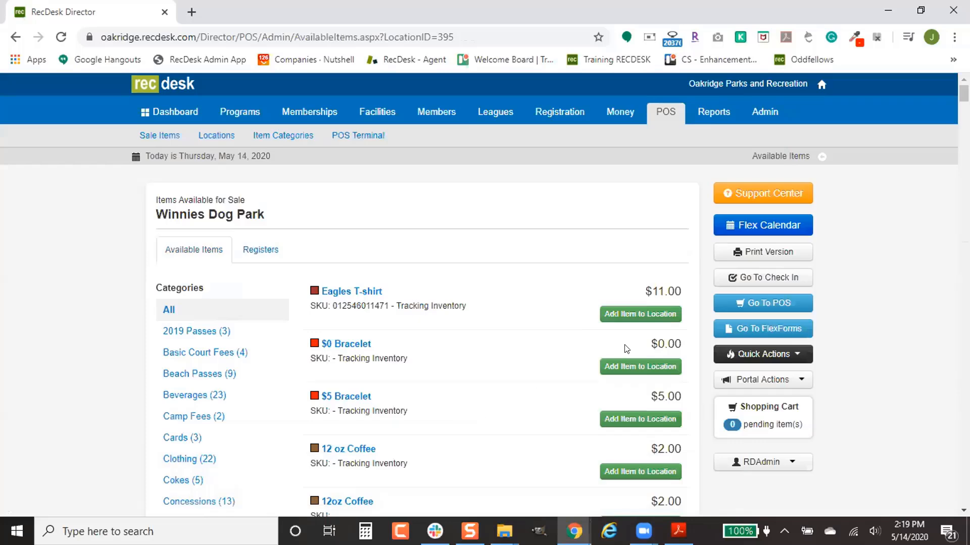
left_click(640, 315)
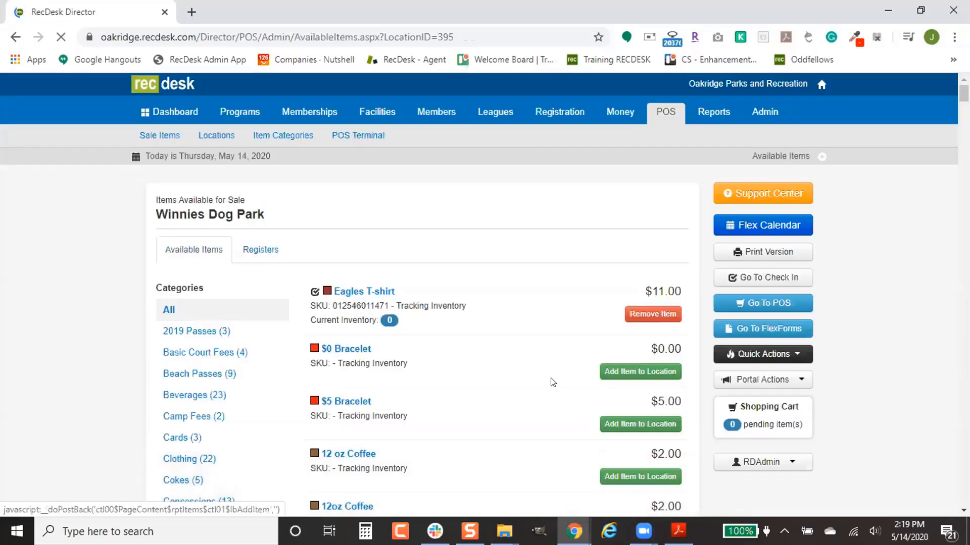
scroll(478, 382, "down", 2)
scroll(485, 380, "down", 2)
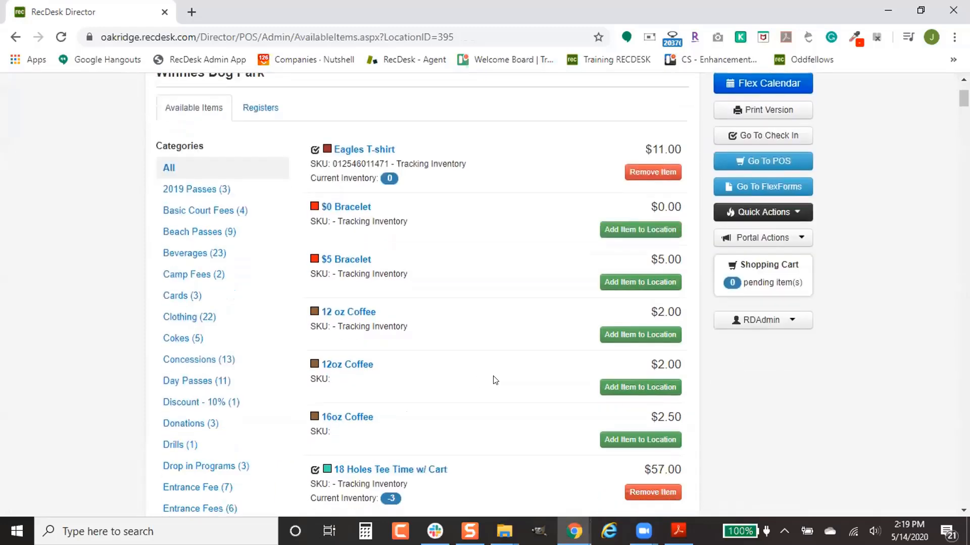
scroll(647, 397, "down", 8)
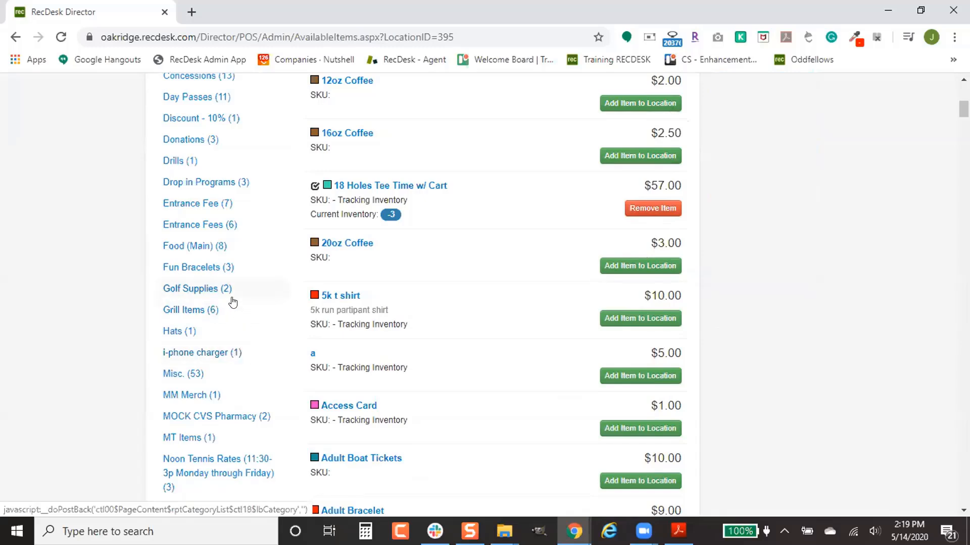
scroll(233, 301, "down", 3)
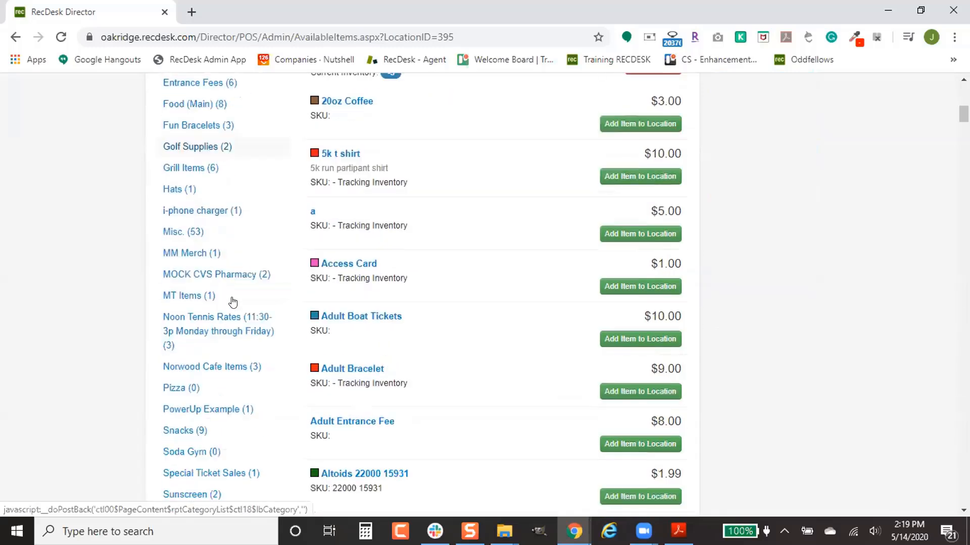
scroll(234, 298, "up", 4)
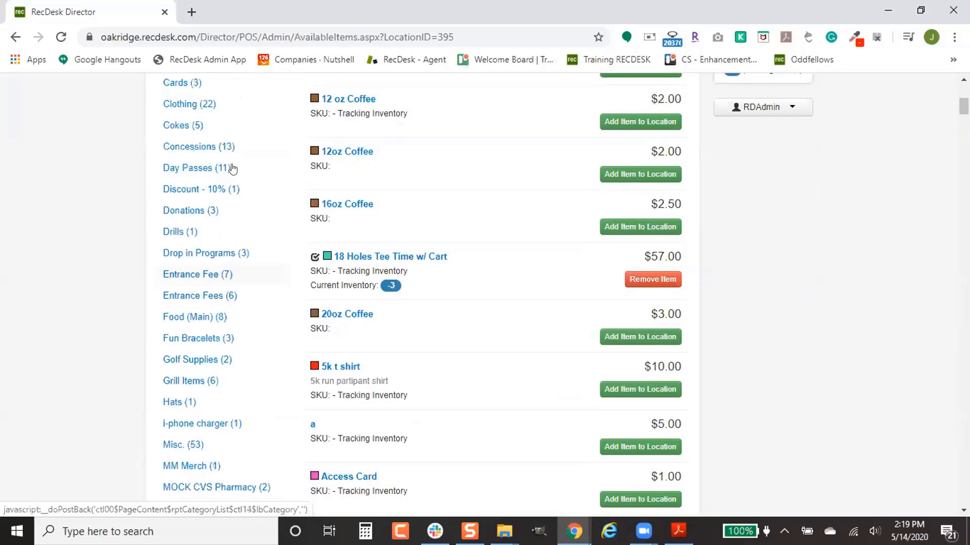
- Filter the items to Concessions and add Water ($1.00) to the location
left_click(224, 146)
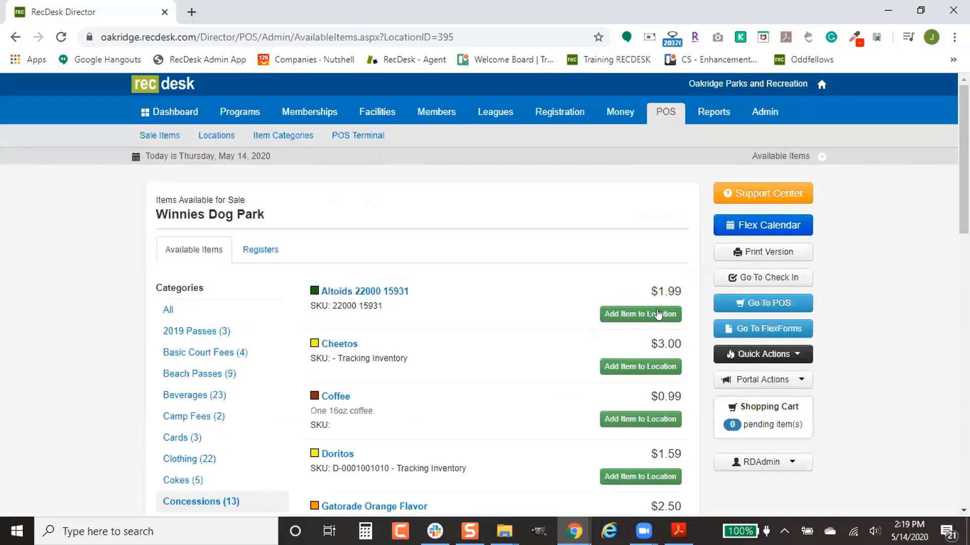
scroll(652, 315, "down", 7)
scroll(632, 321, "down", 6)
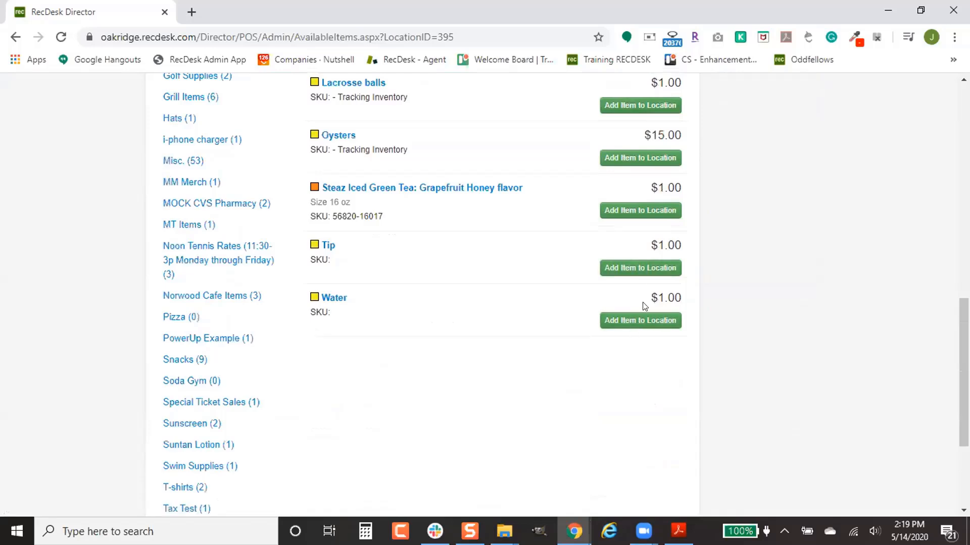
left_click(642, 316)
scroll(647, 352, "down", 15)
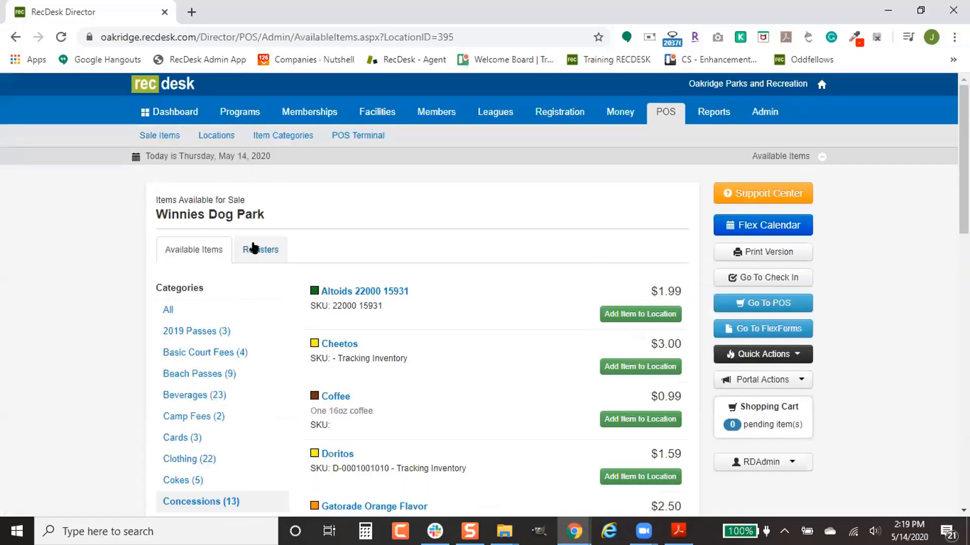
- Check Winnies Dog Park's registers, then return to its items for sale and open Eagles T-shirt link options
left_click(276, 248)
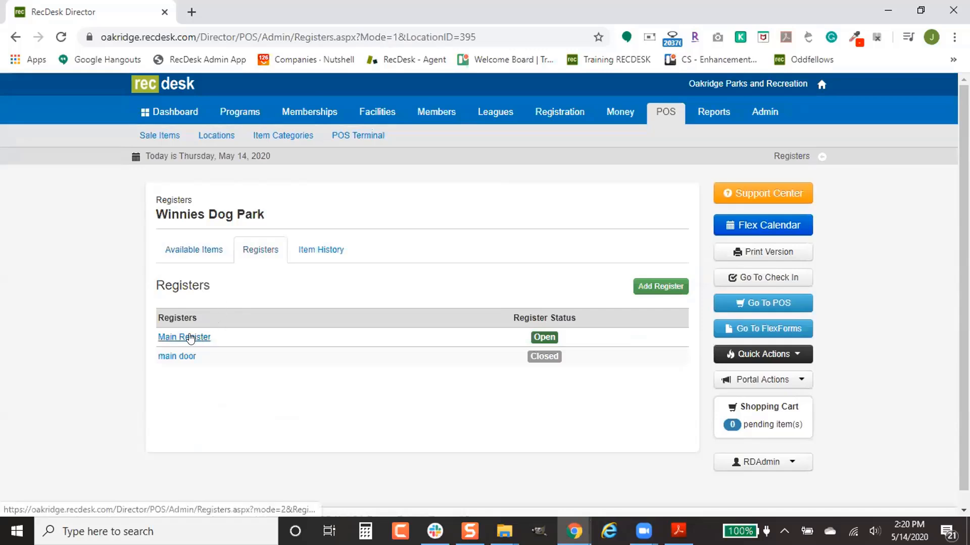
left_click(184, 256)
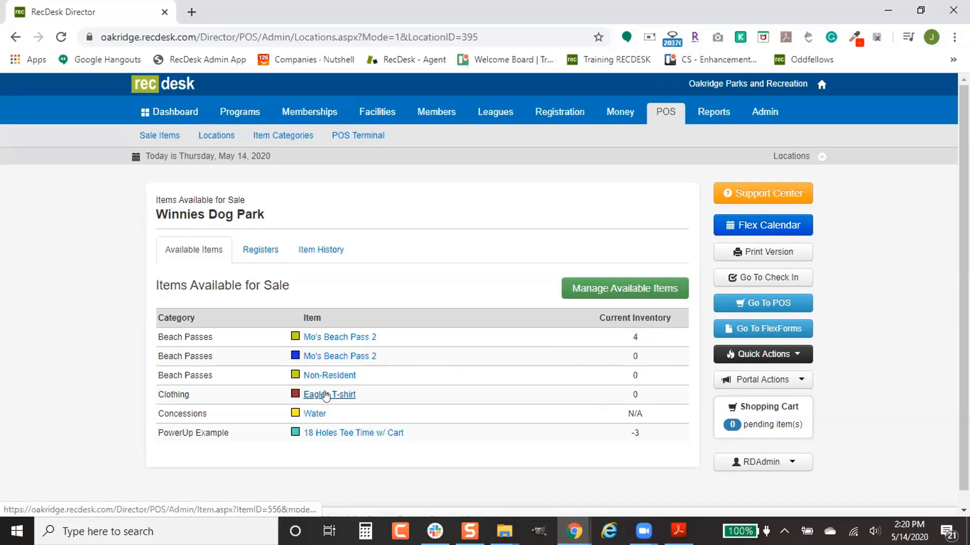
right_click(325, 397)
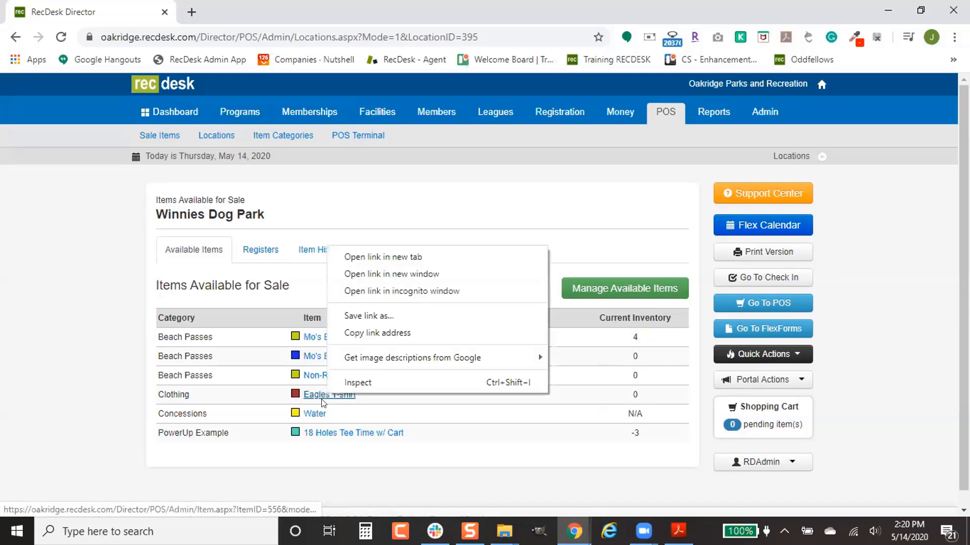
- Open the Eagles T-shirt item in its own tab and go to its inventory management
left_click(403, 258)
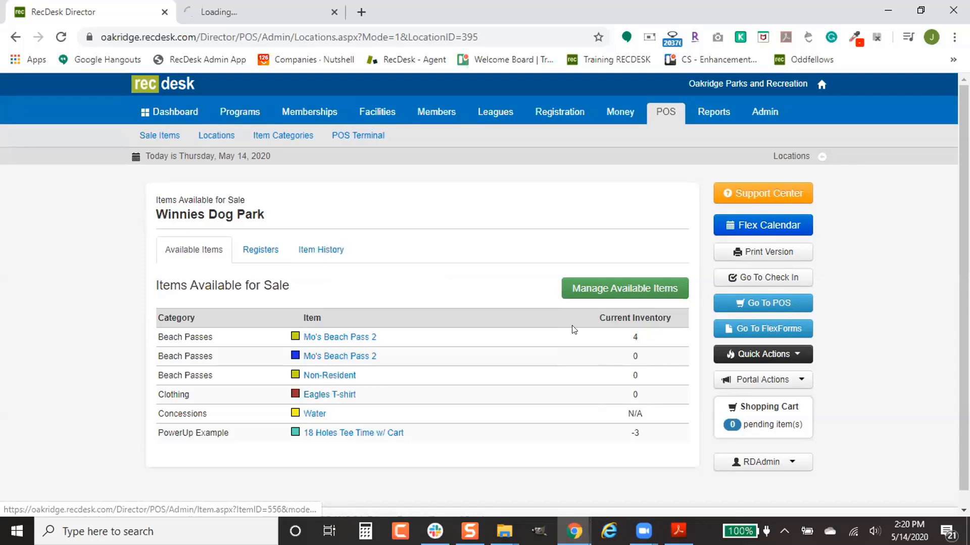
left_click(266, 14)
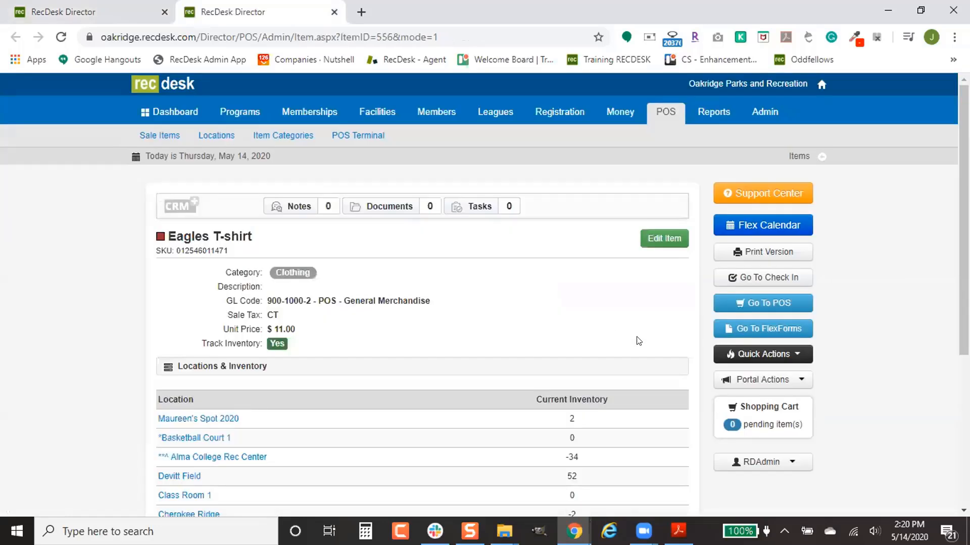
scroll(638, 341, "down", 3)
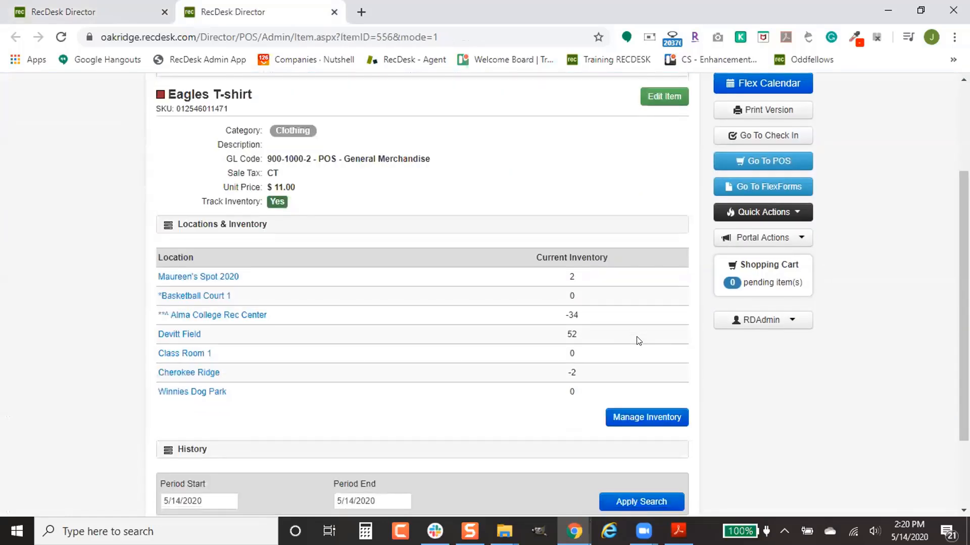
left_click(631, 418)
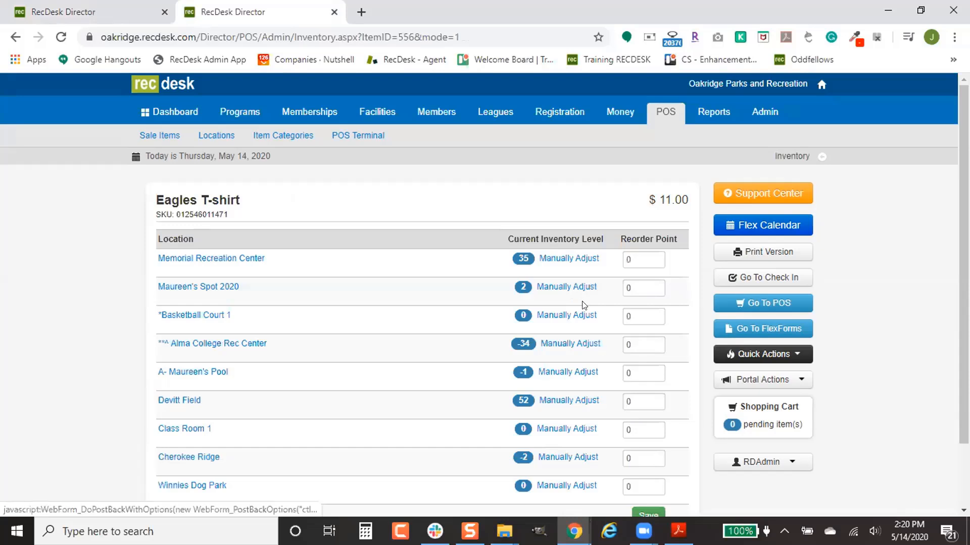
scroll(580, 303, "down", 2)
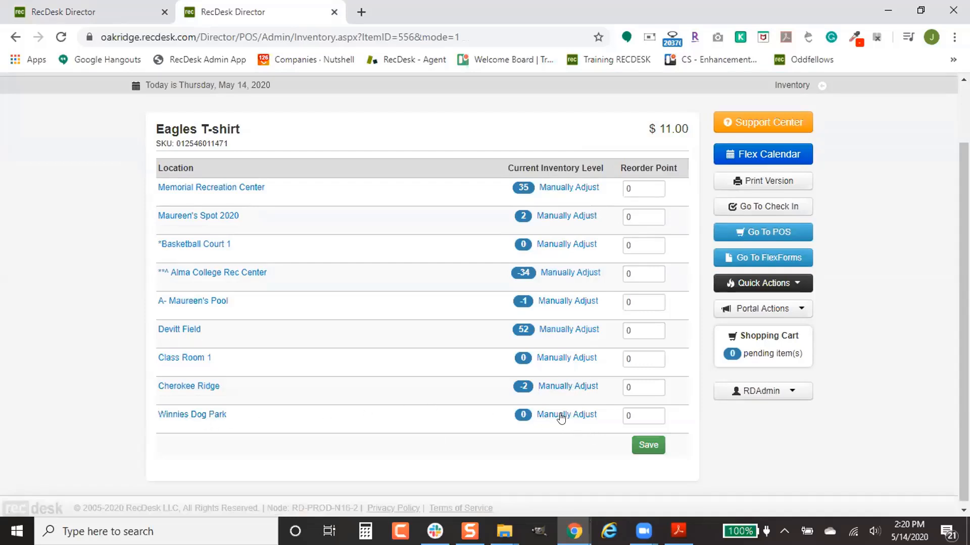
- Manually add 6 Eagles T-shirts to Winnies Dog Park inventory, then return to the location page
left_click(565, 415)
left_click(393, 258)
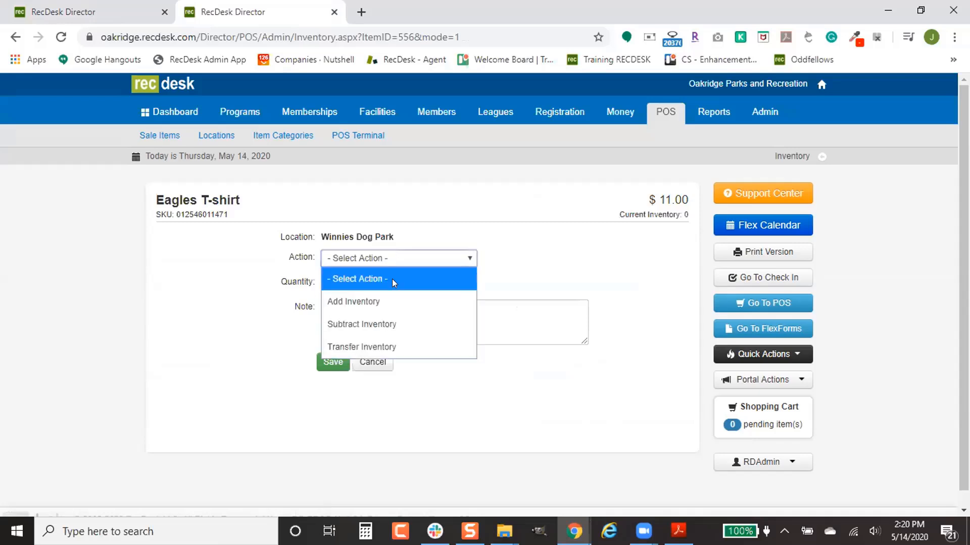
left_click(356, 301)
left_click(348, 282)
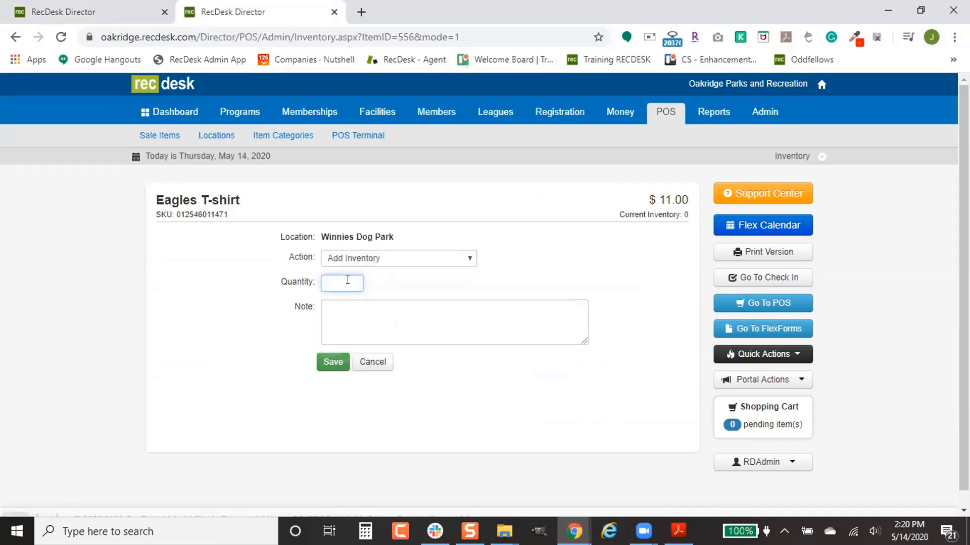
type("6")
left_click(334, 362)
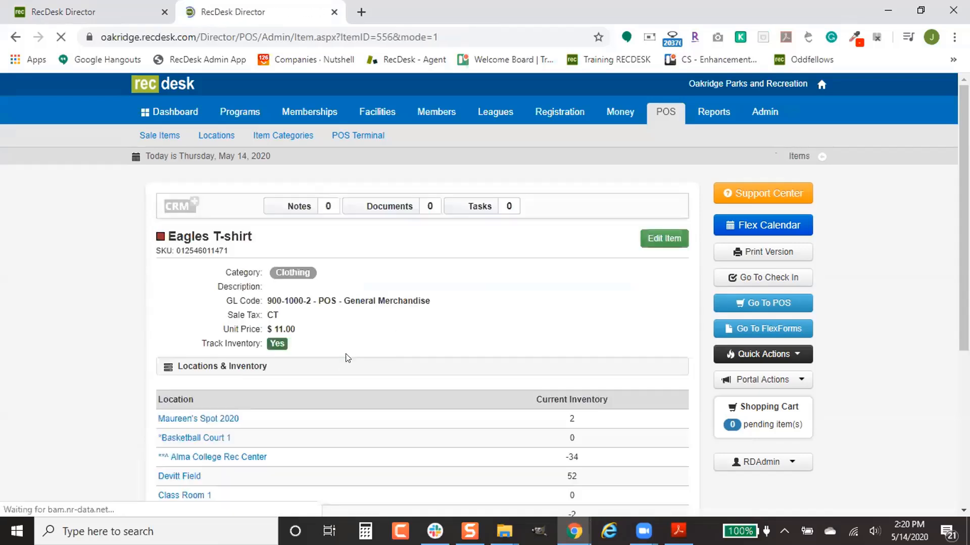
scroll(229, 369, "down", 5)
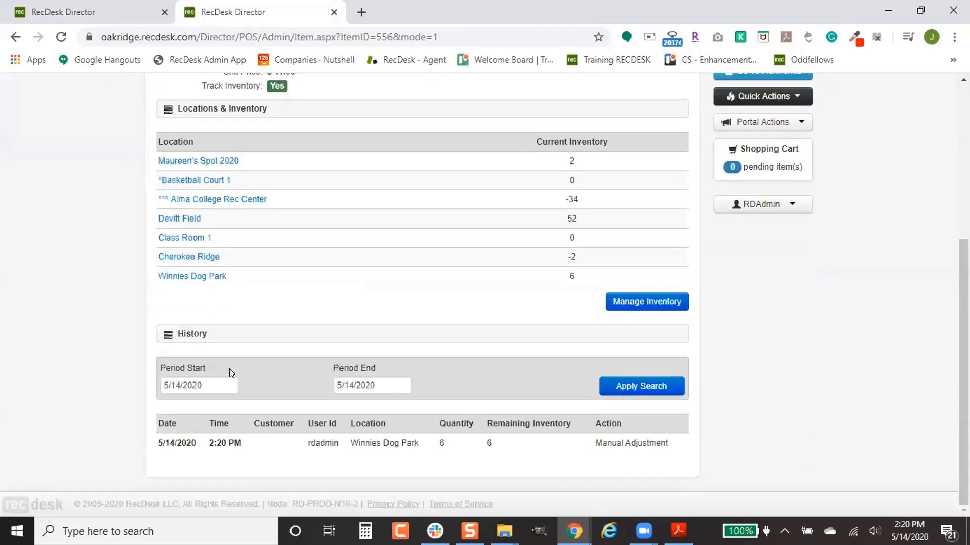
left_click(192, 276)
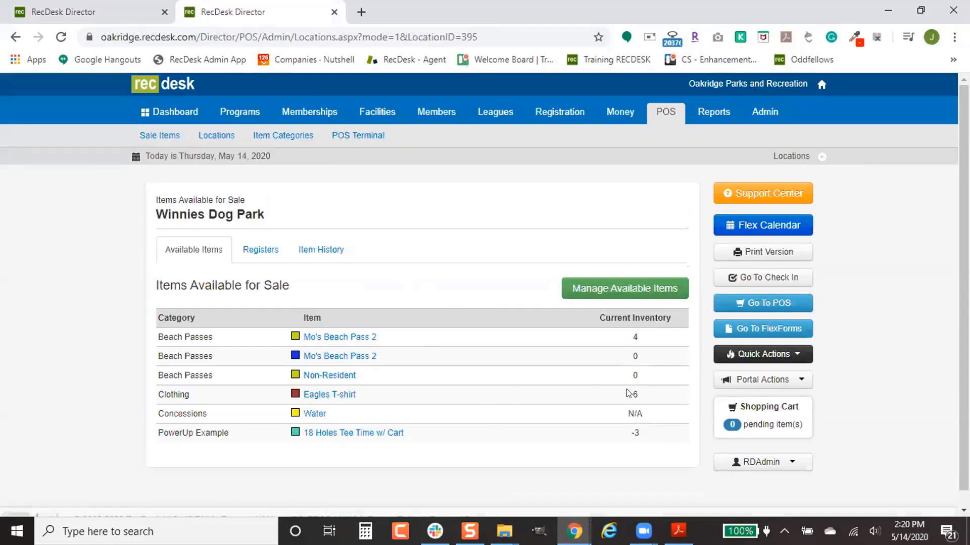
- Close the older duplicate tab and view Winnies Dog Park's Item History showing $299.40 revenue
left_click(164, 12)
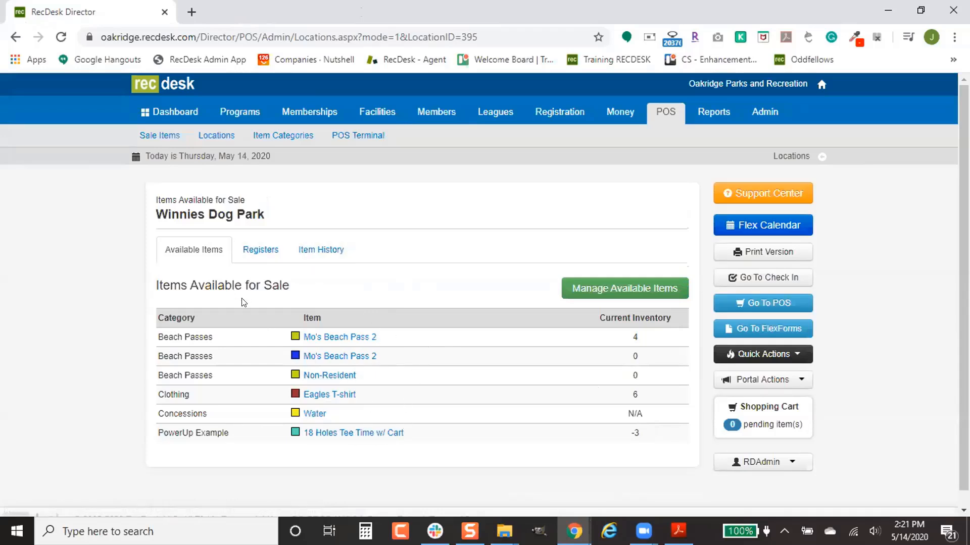
left_click(321, 250)
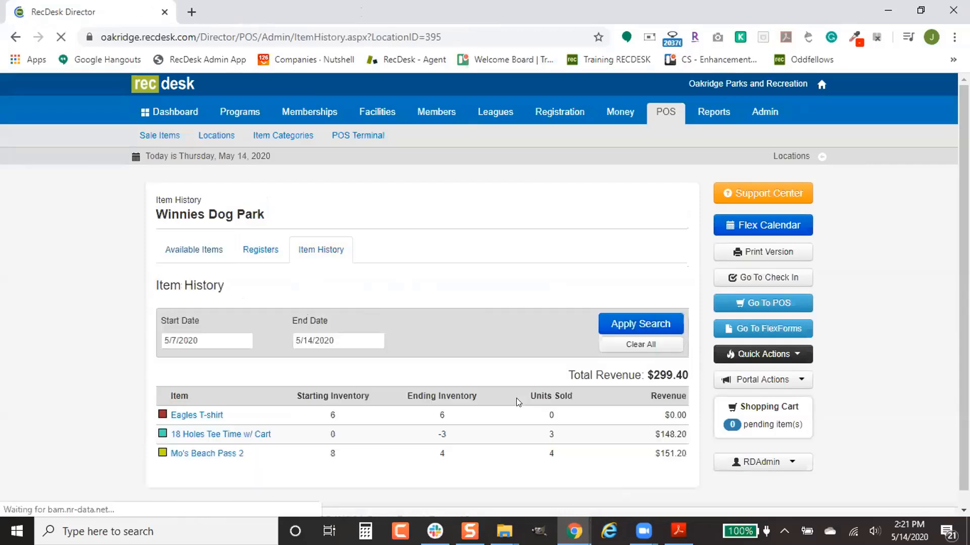
scroll(516, 393, "down", 1)
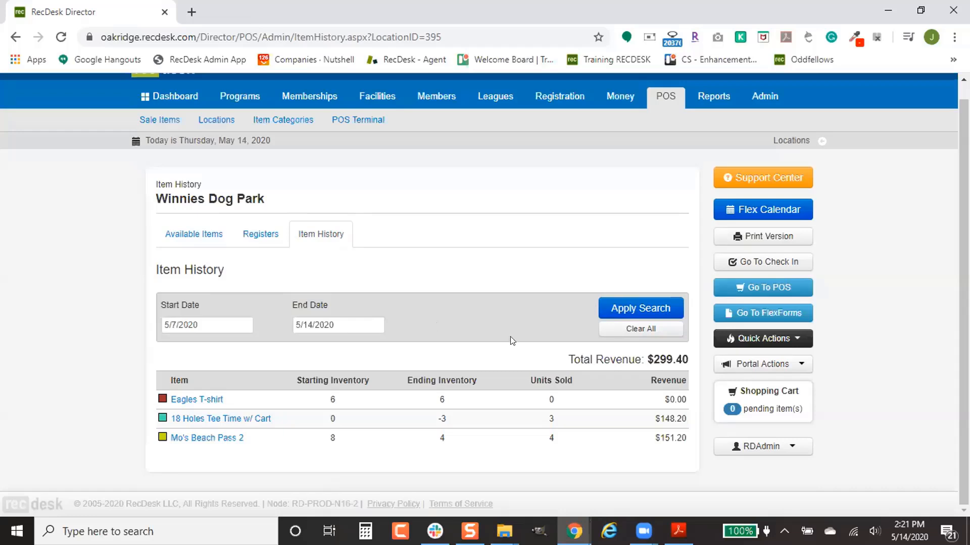
left_click_drag(688, 443, 176, 388)
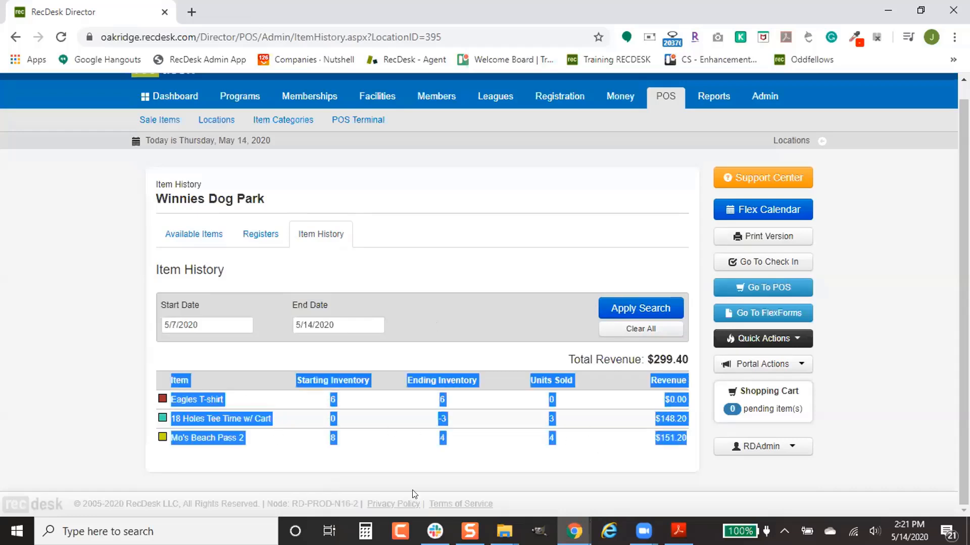
left_click(516, 363)
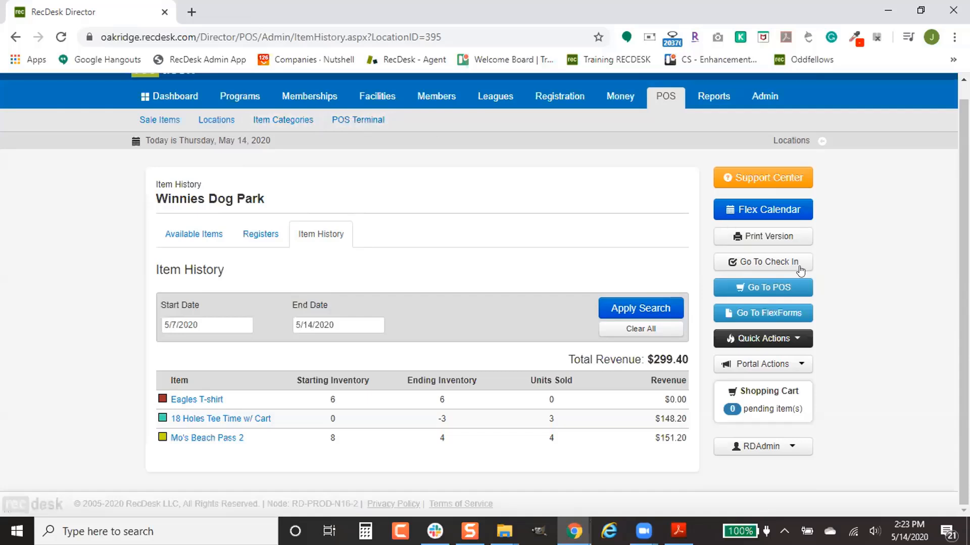
- Start the POS terminal with location Winnies Dog Park and the main door register
left_click(753, 289)
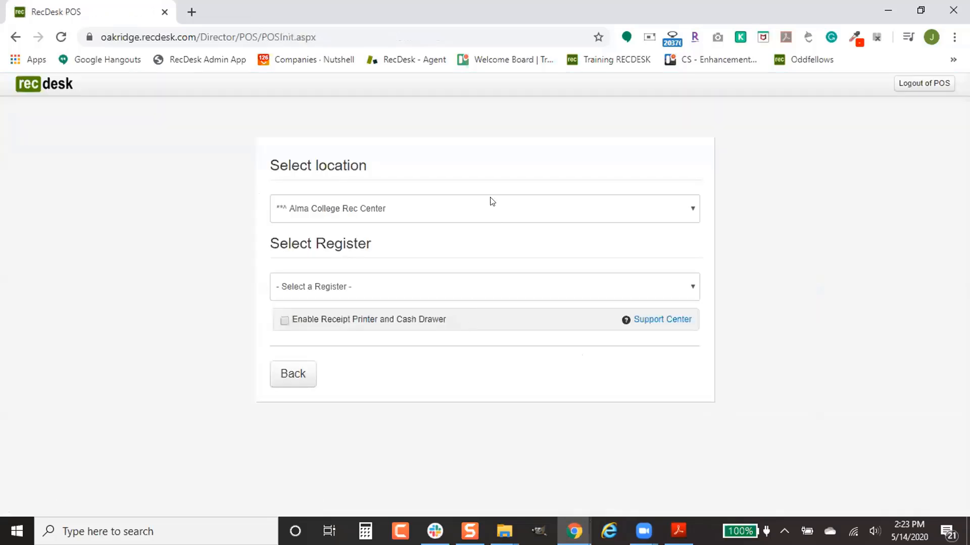
left_click(489, 200)
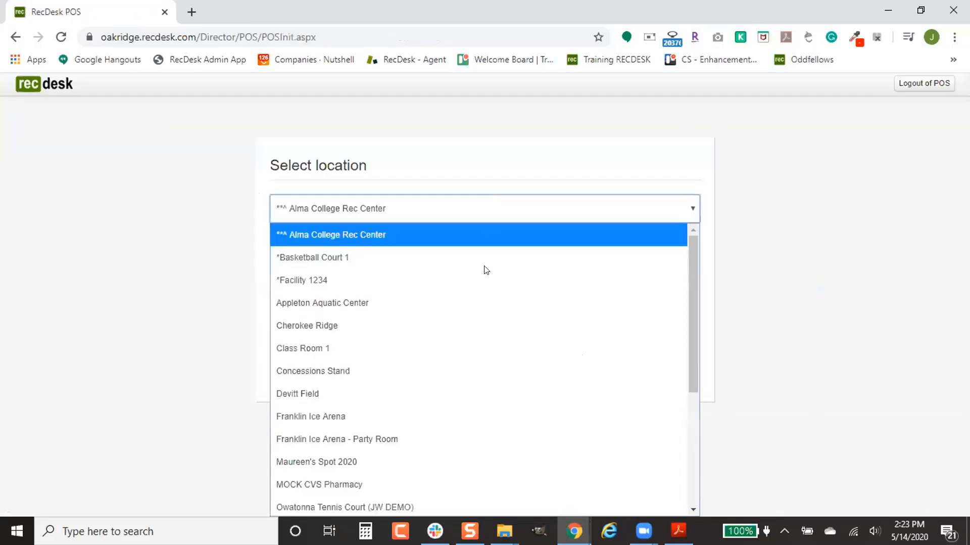
scroll(482, 329, "down", 1)
scroll(475, 381, "down", 2)
scroll(424, 484, "down", 1)
left_click(425, 486)
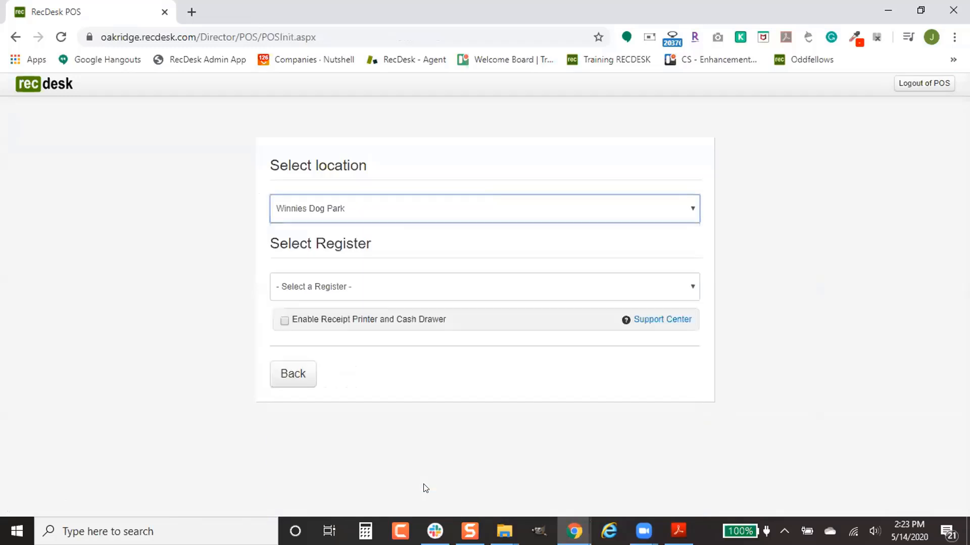
left_click(407, 287)
left_click(404, 354)
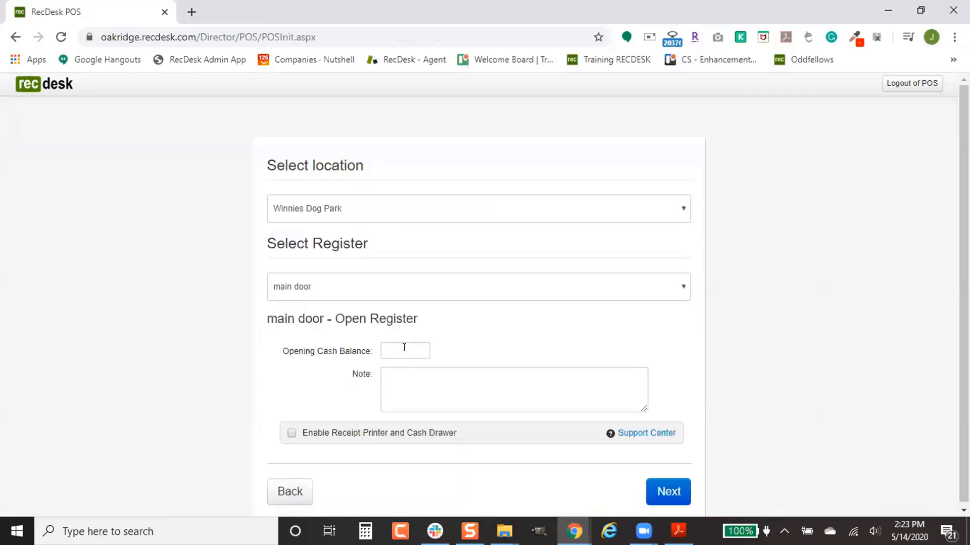
- Enter 55 as the opening cash balance and bring up Support Center link options
scroll(581, 340, "down", 1)
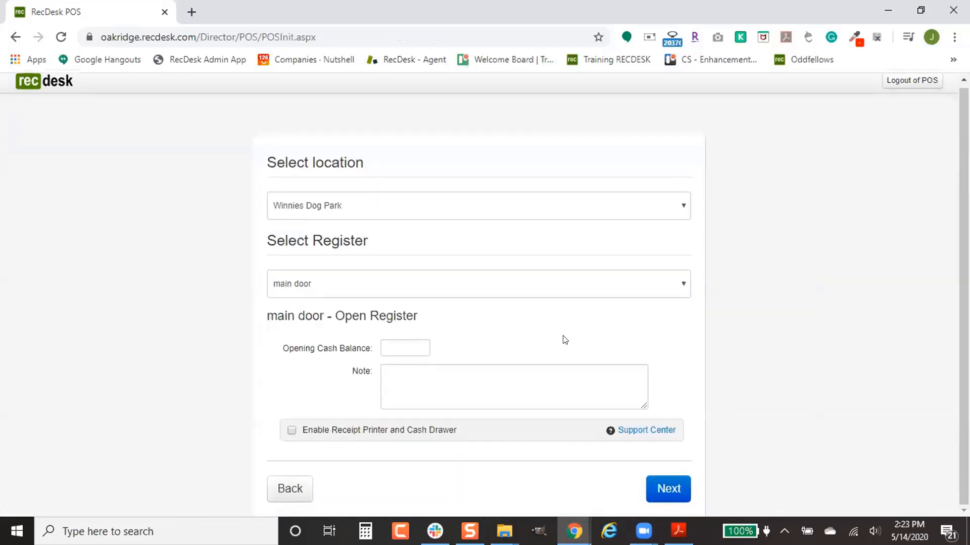
left_click(418, 347)
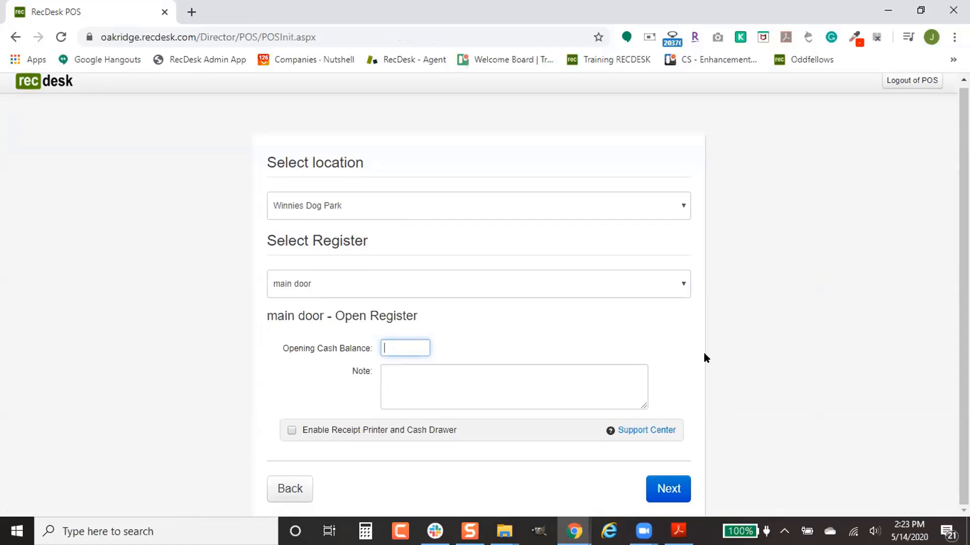
type("55")
right_click(652, 430)
- Open Support Center help in a new tab and switch to it
left_click(726, 296)
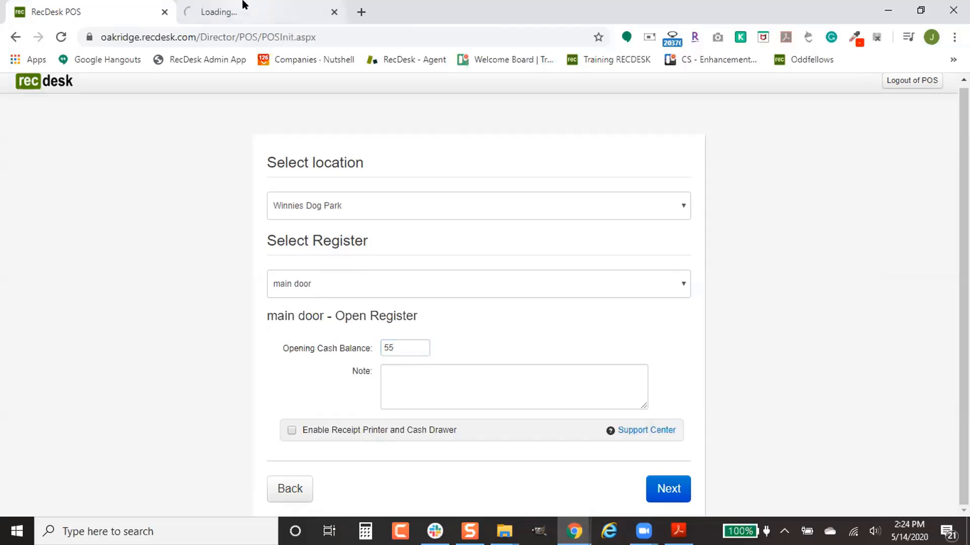
left_click(243, 4)
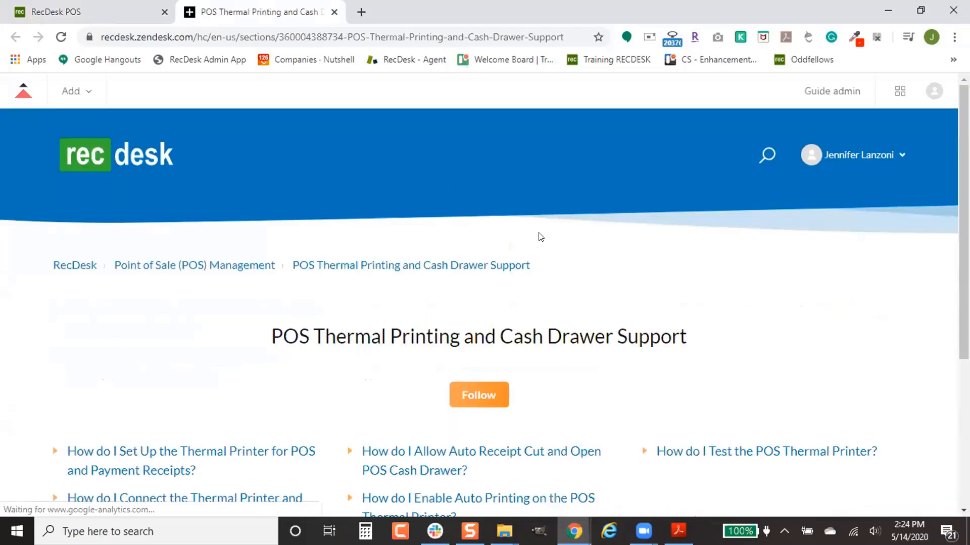
scroll(540, 238, "down", 3)
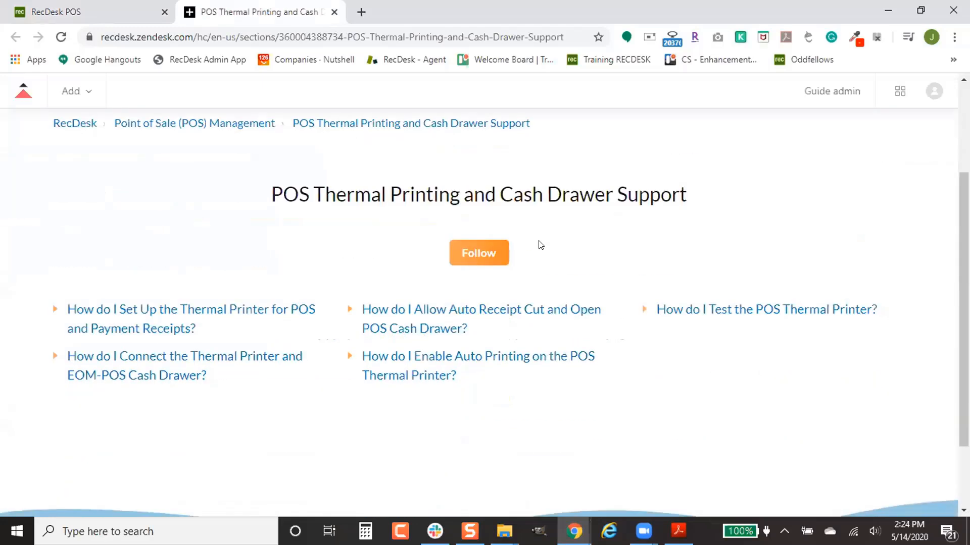
scroll(309, 247, "up", 2)
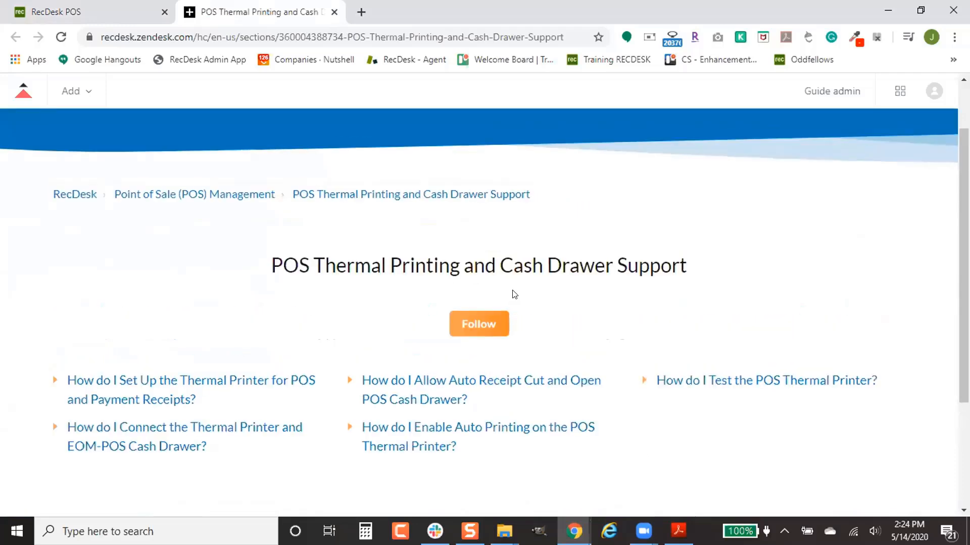
scroll(504, 293, "up", 2)
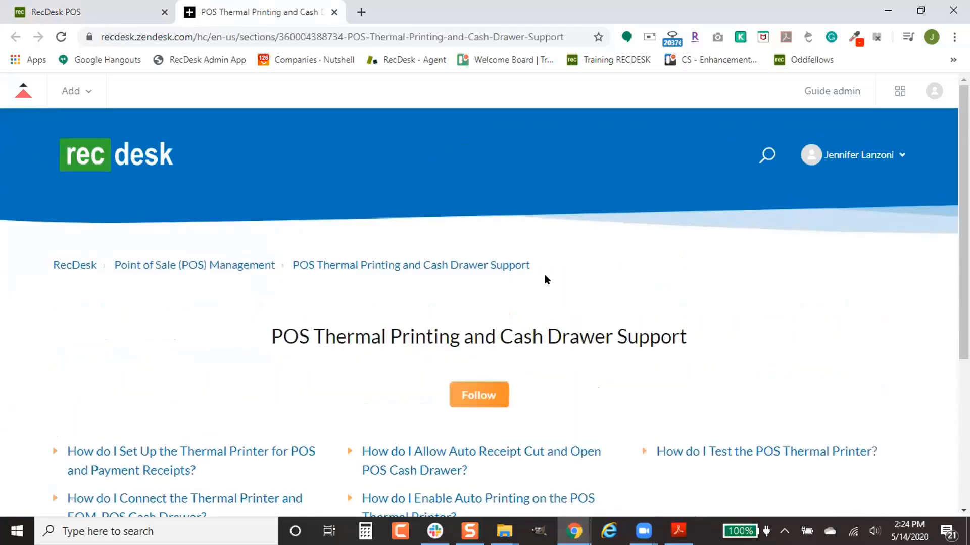
- Search 'barco', open the Barcode Reader article, and open its example scanner link in a new tab
left_click(760, 155)
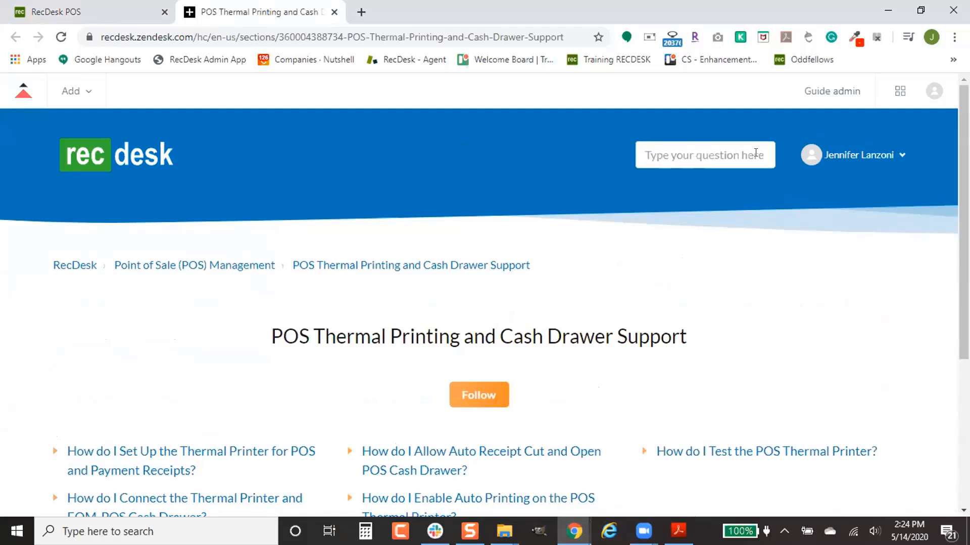
type("barco")
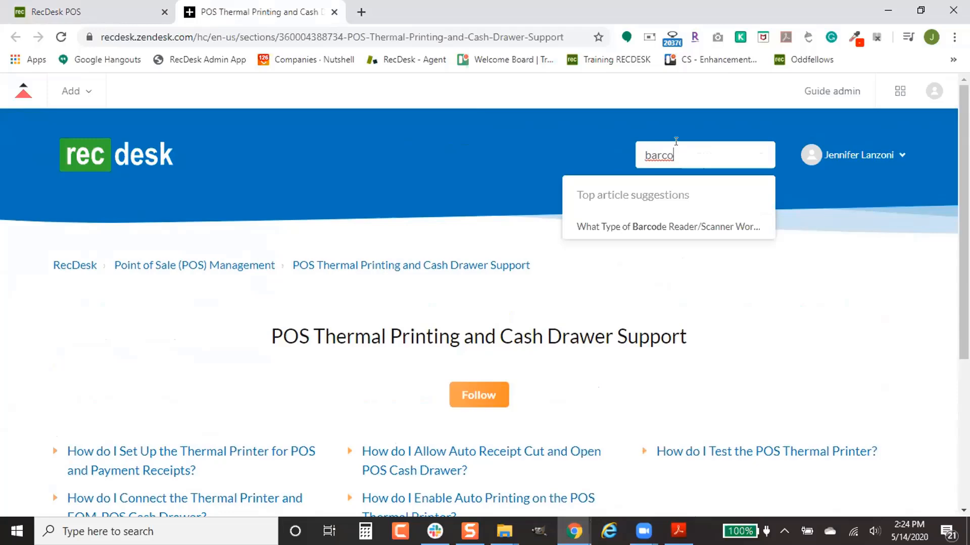
left_click(667, 224)
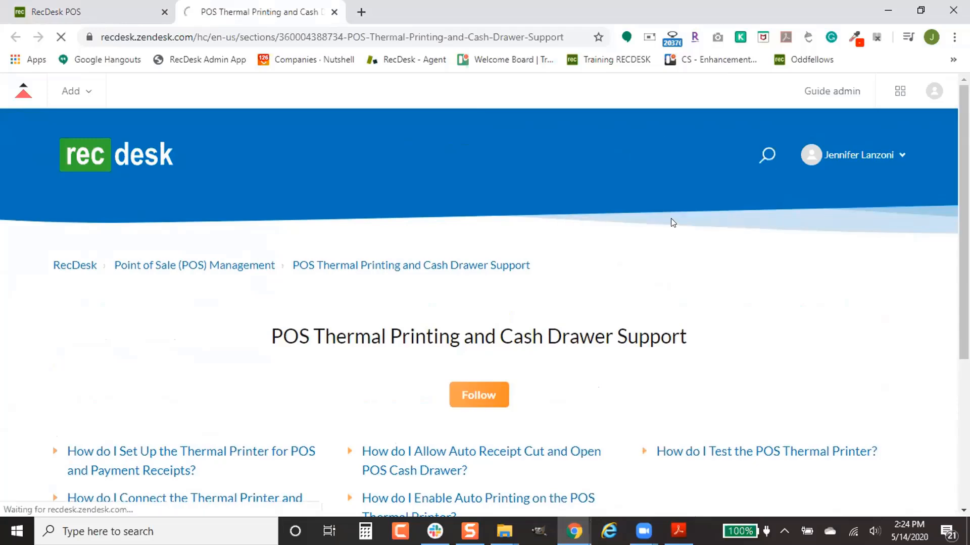
scroll(571, 291, "down", 4)
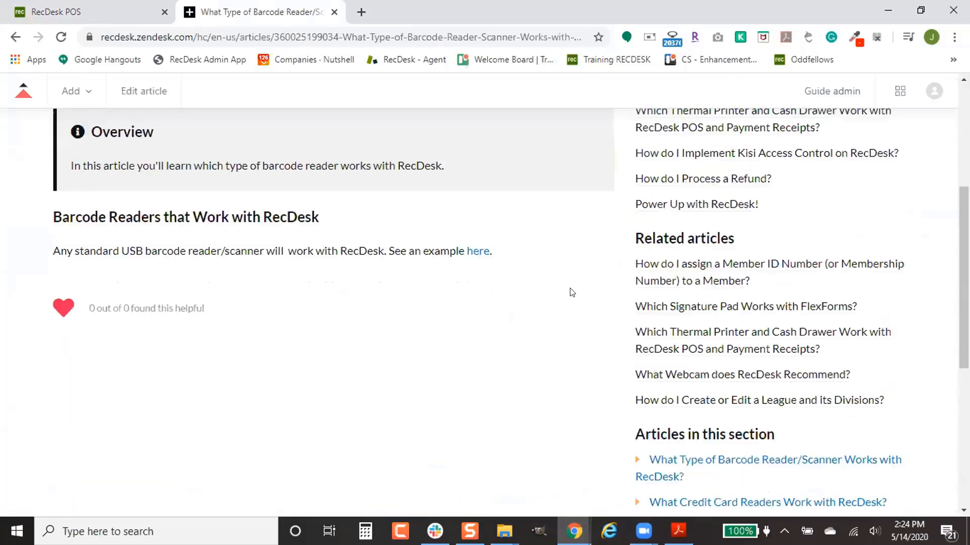
scroll(571, 292, "up", 1)
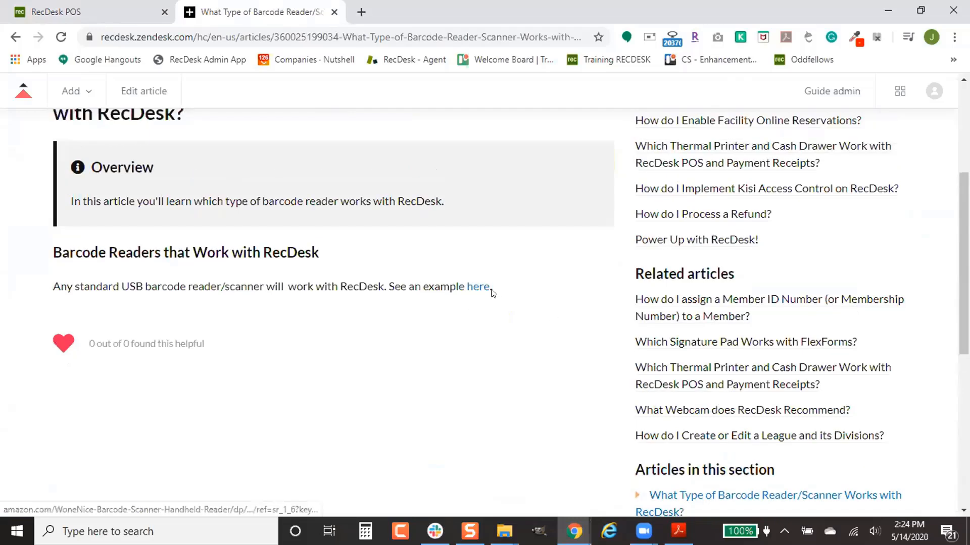
right_click(480, 288)
left_click(520, 357)
key("ctrl+Tab")
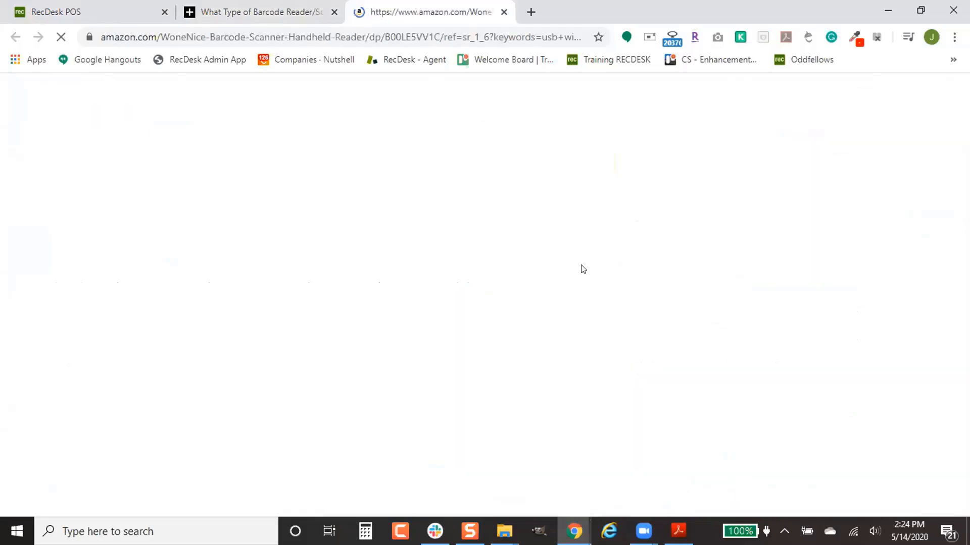
scroll(592, 291, "down", 3)
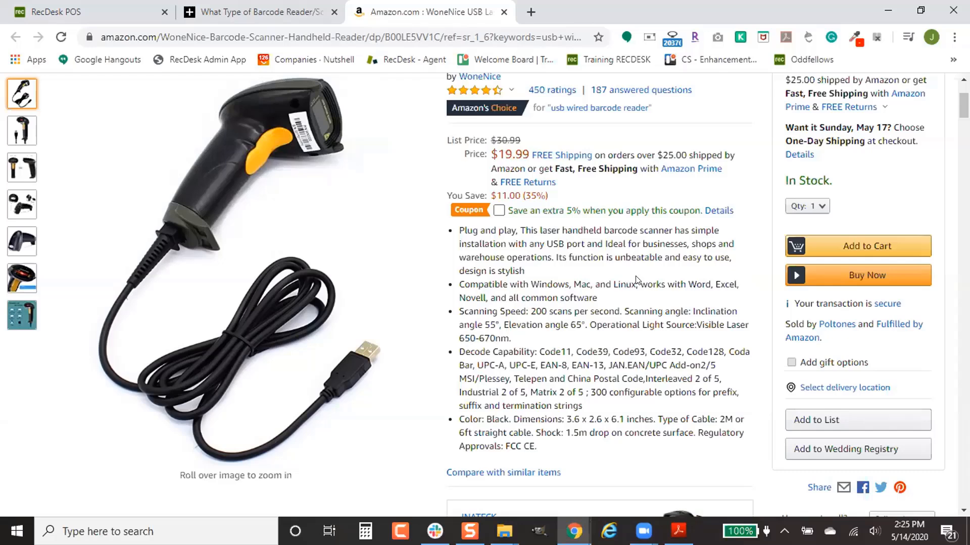
scroll(635, 279, "up", 1)
scroll(619, 292, "down", 7)
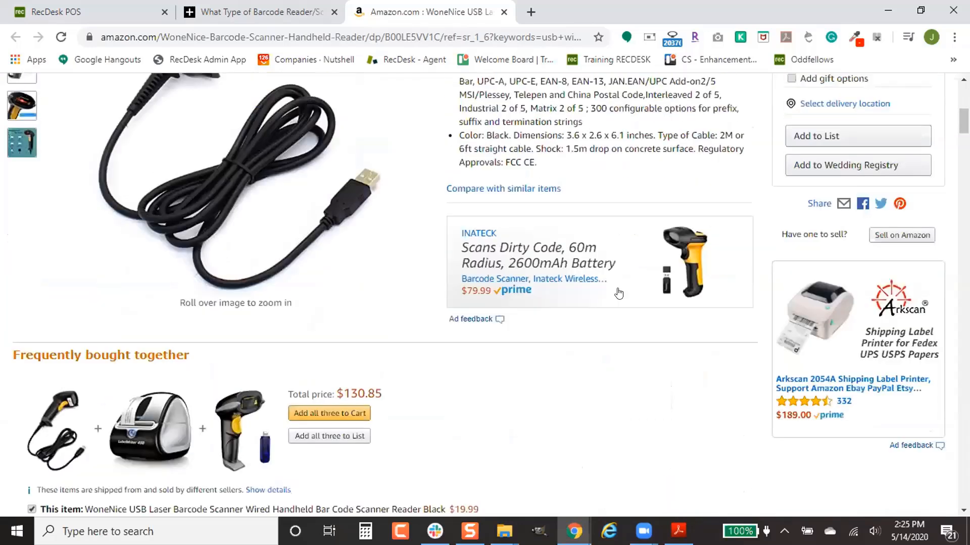
scroll(594, 301, "up", 1)
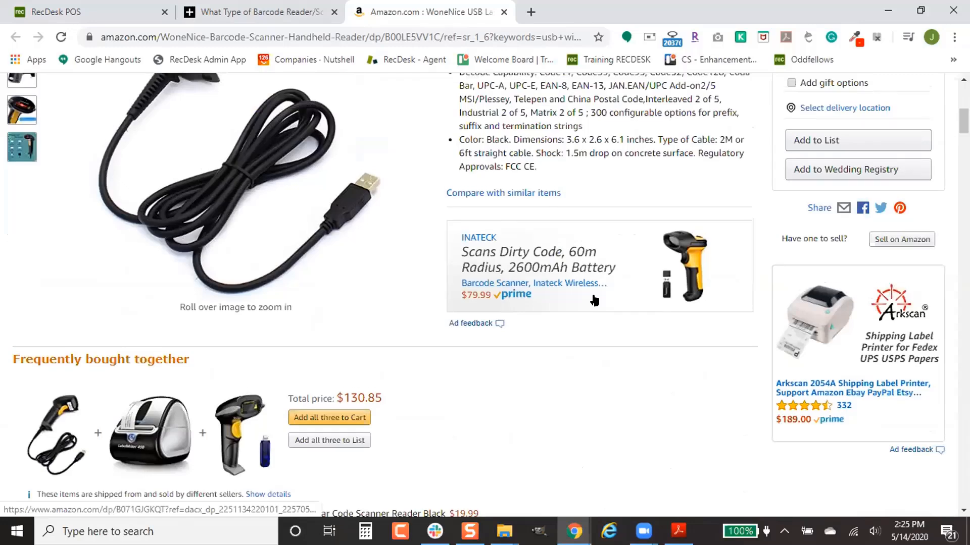
scroll(595, 300, "up", 3)
scroll(595, 301, "down", 1)
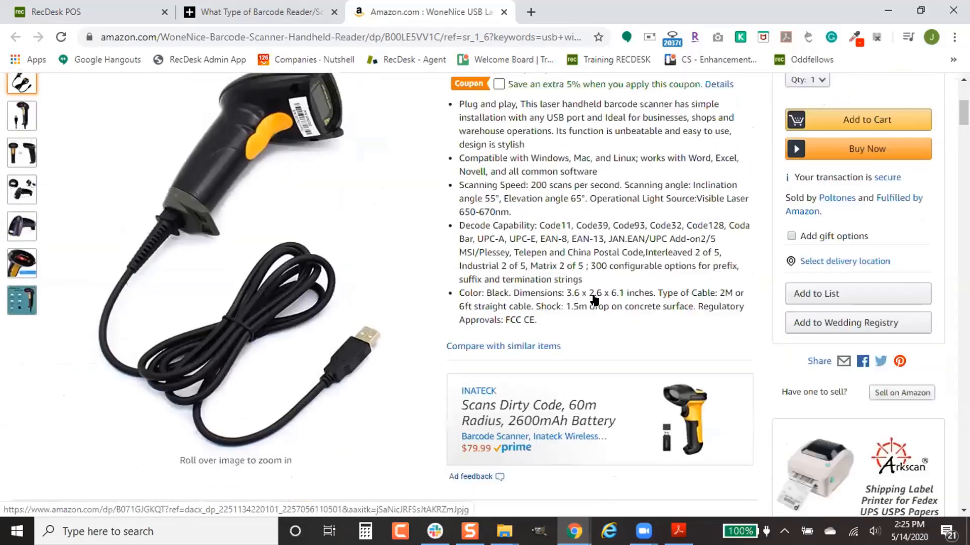
scroll(595, 301, "up", 5)
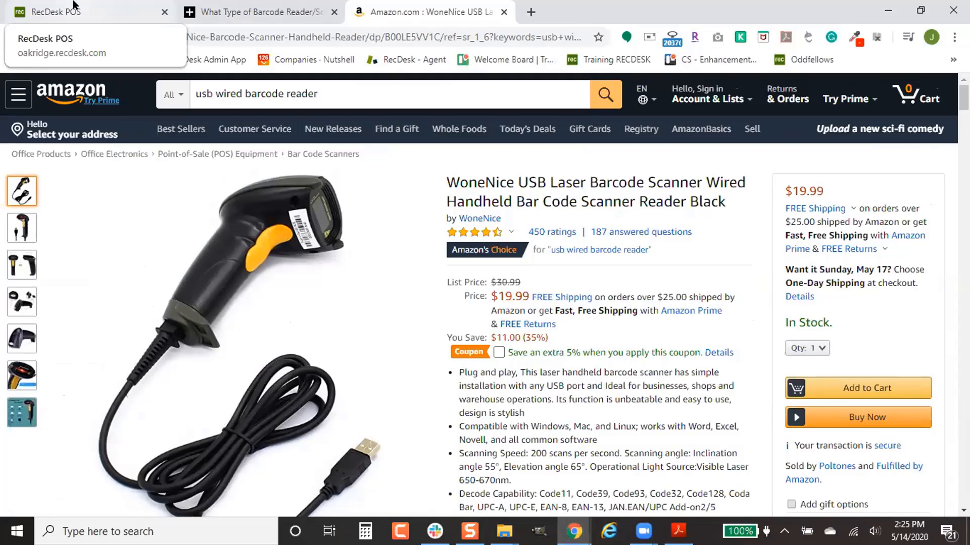
- Return to the RecDesk register setup page and close the barcode article and Amazon tabs
left_click(73, 4)
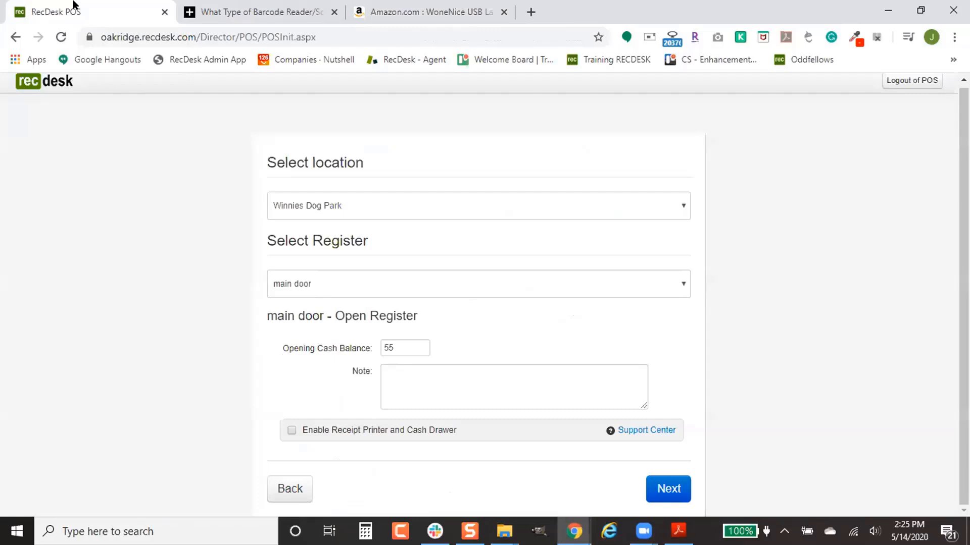
left_click(252, 7)
key("ctrl+Page_Up")
left_click(334, 11)
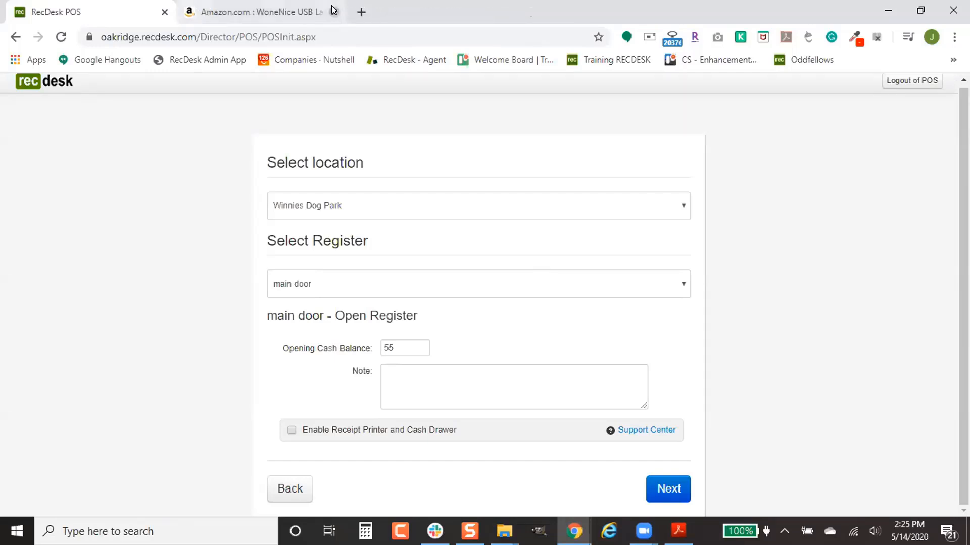
left_click(333, 12)
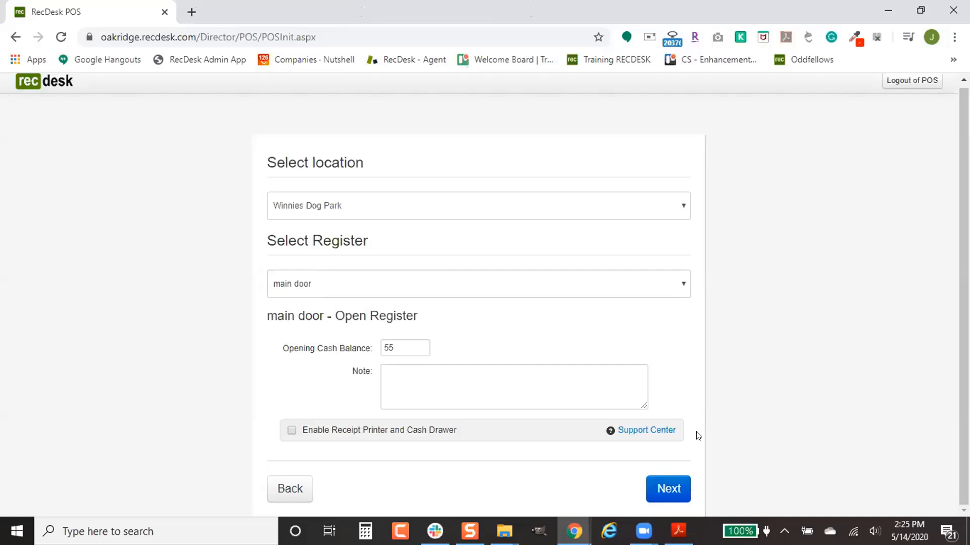
- Open the main door register in Sale Mode and toggle the sale items between tiles and list
left_click(669, 486)
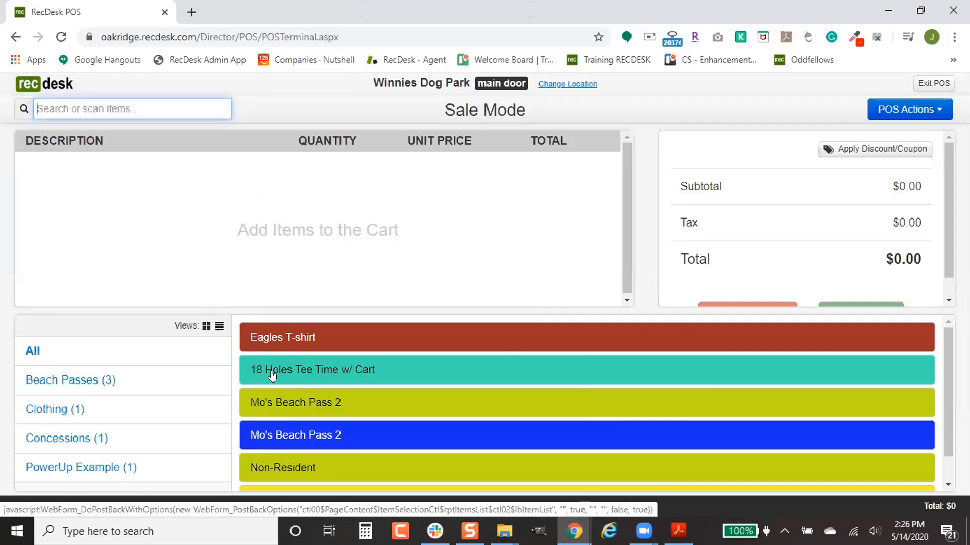
left_click(205, 326)
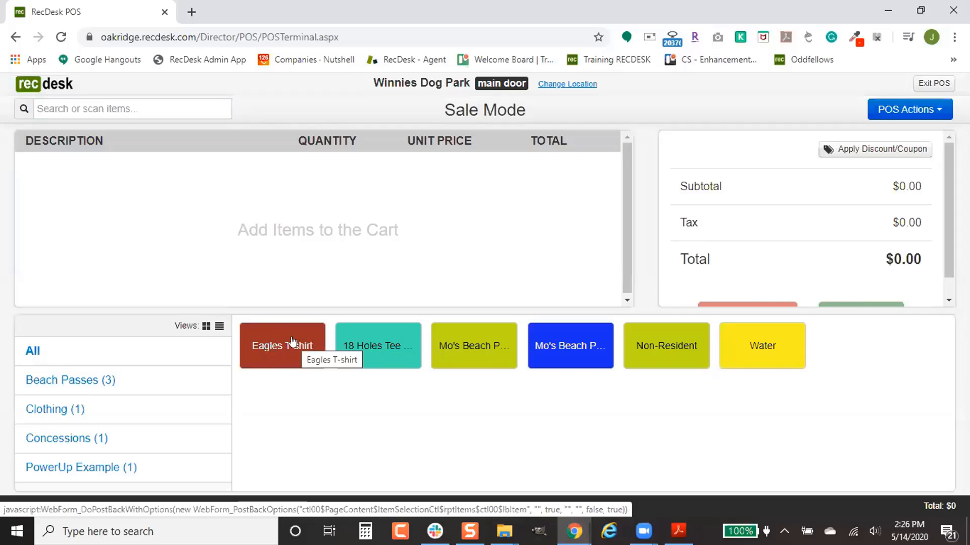
left_click(219, 326)
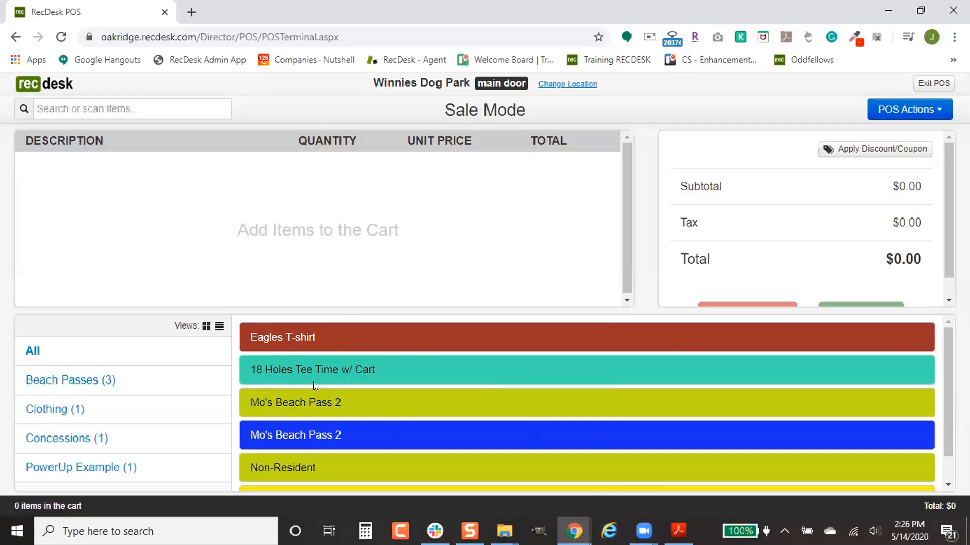
scroll(472, 352, "down", 1)
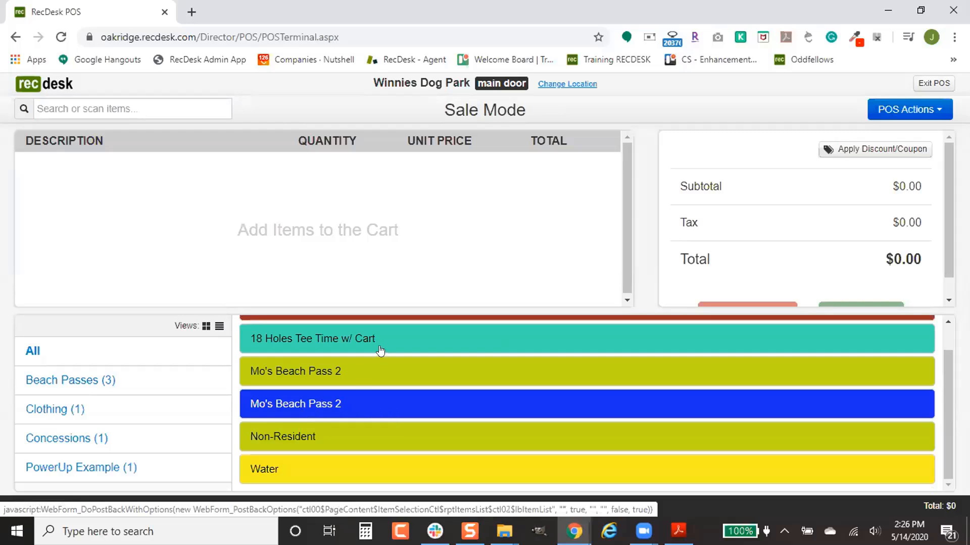
scroll(424, 404, "up", 1)
left_click(446, 341)
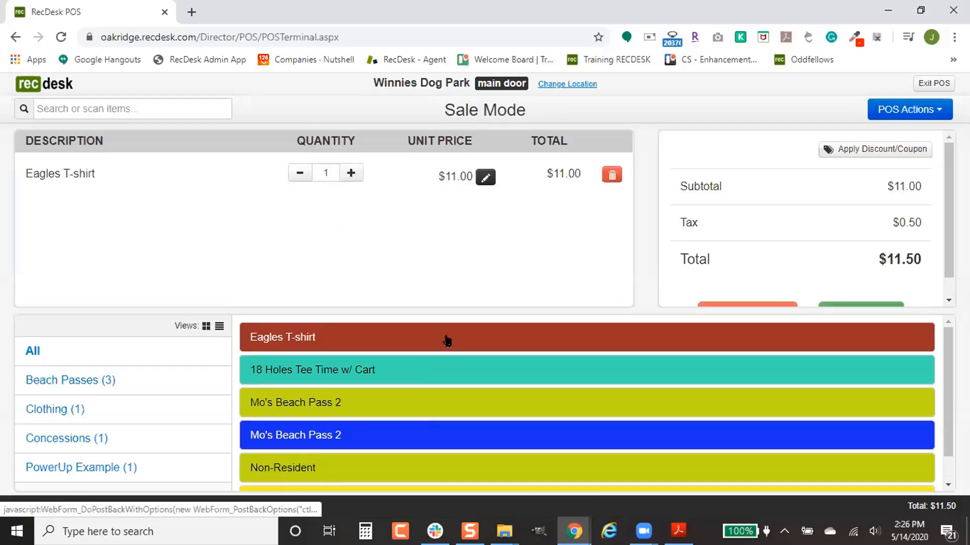
left_click(449, 364)
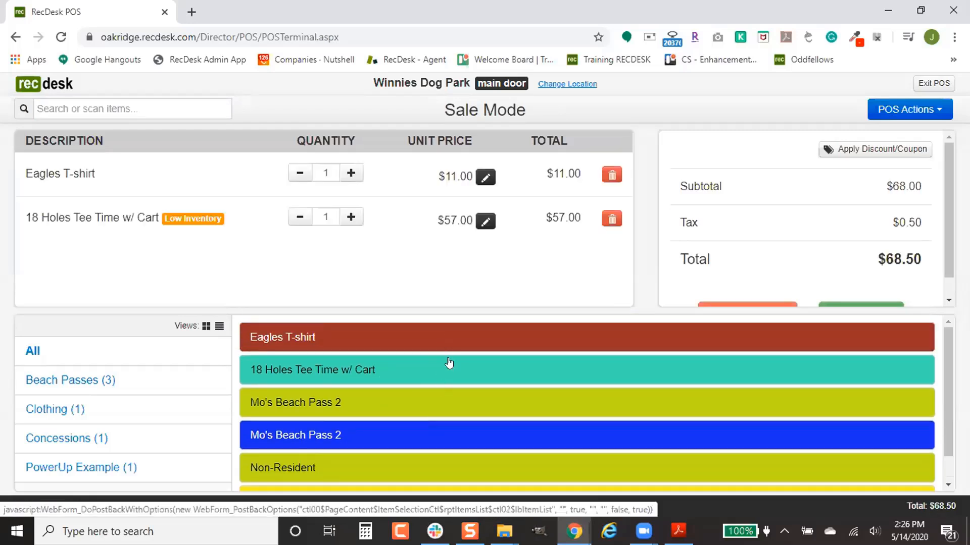
left_click(449, 363)
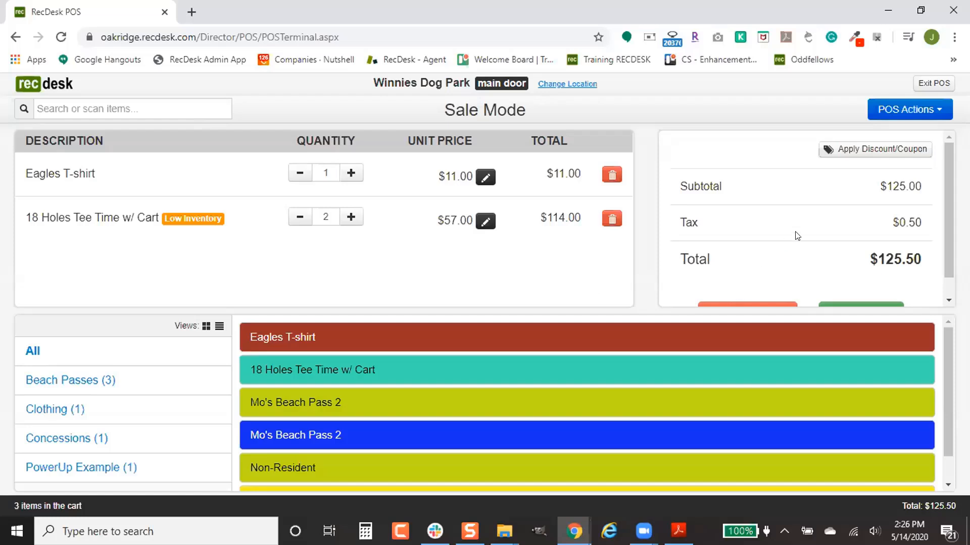
scroll(797, 236, "down", 1)
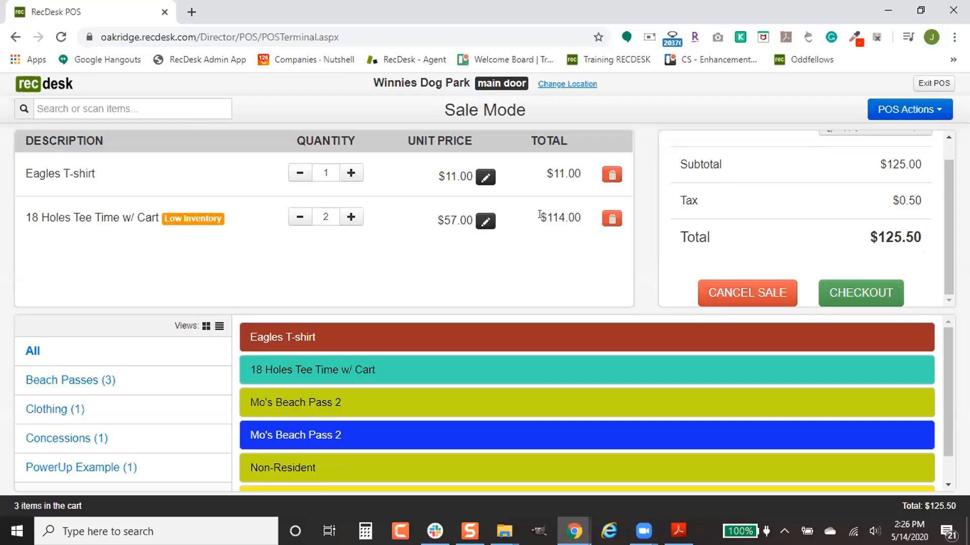
scroll(782, 220, "up", 1)
scroll(783, 220, "up", 1)
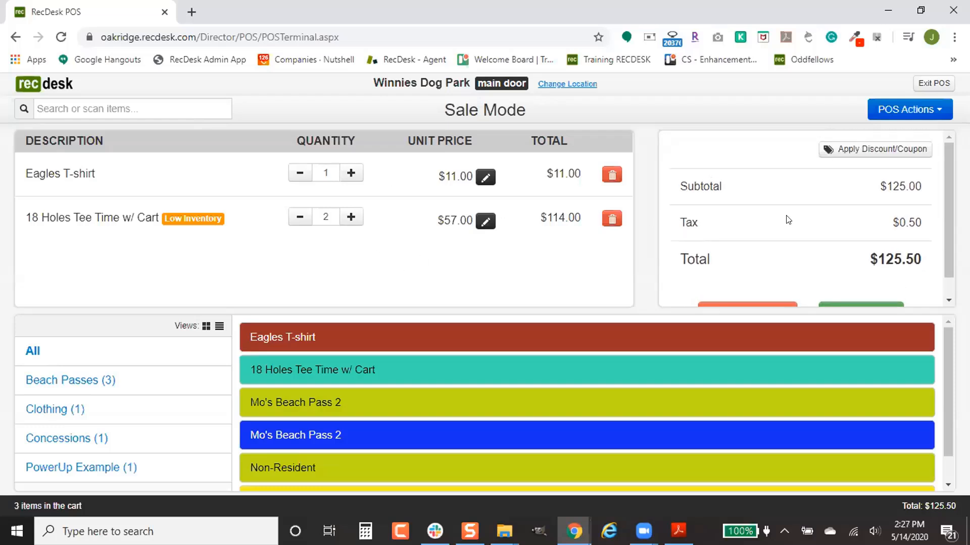
scroll(828, 228, "down", 1)
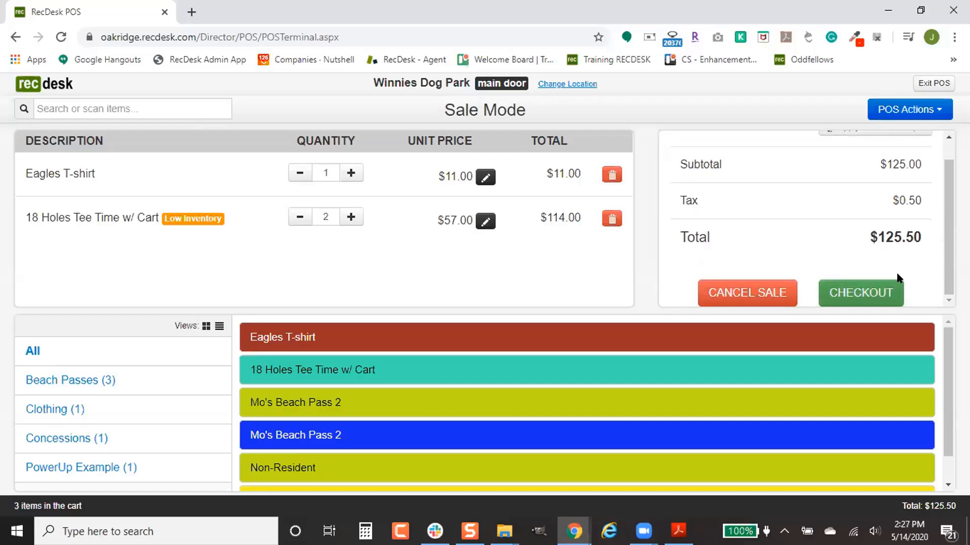
scroll(898, 276, "up", 1)
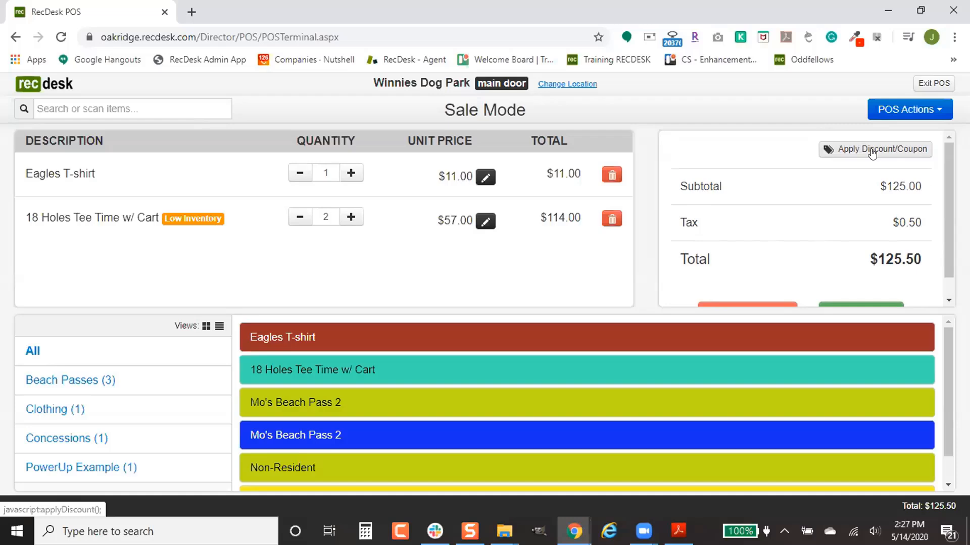
- Apply the Employees10% discount scheme, taking $12.50 off for a $112.95 total
left_click(873, 150)
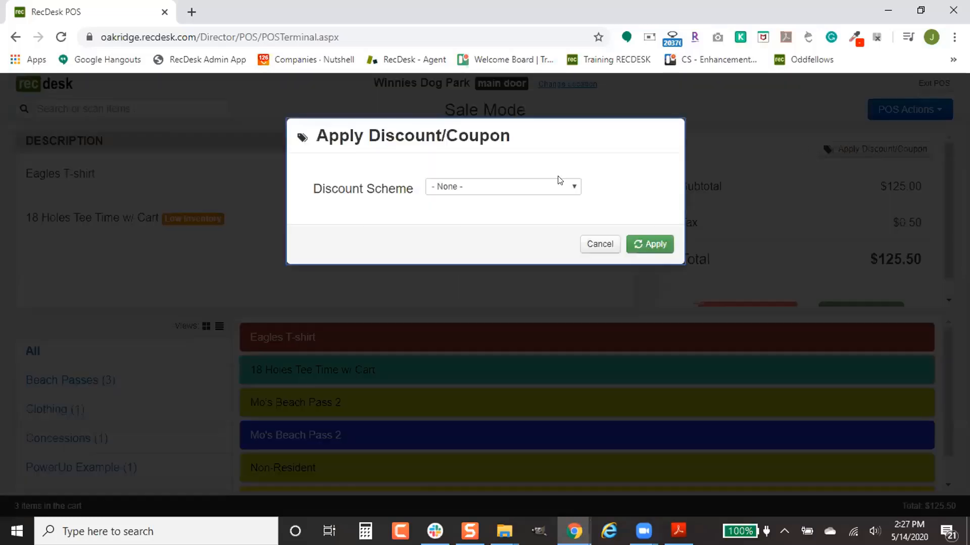
left_click(547, 189)
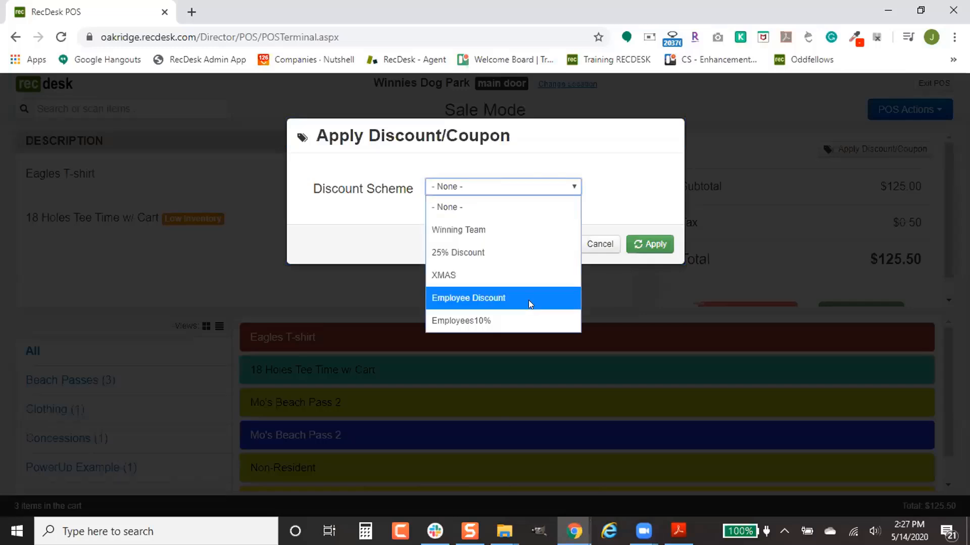
left_click(501, 322)
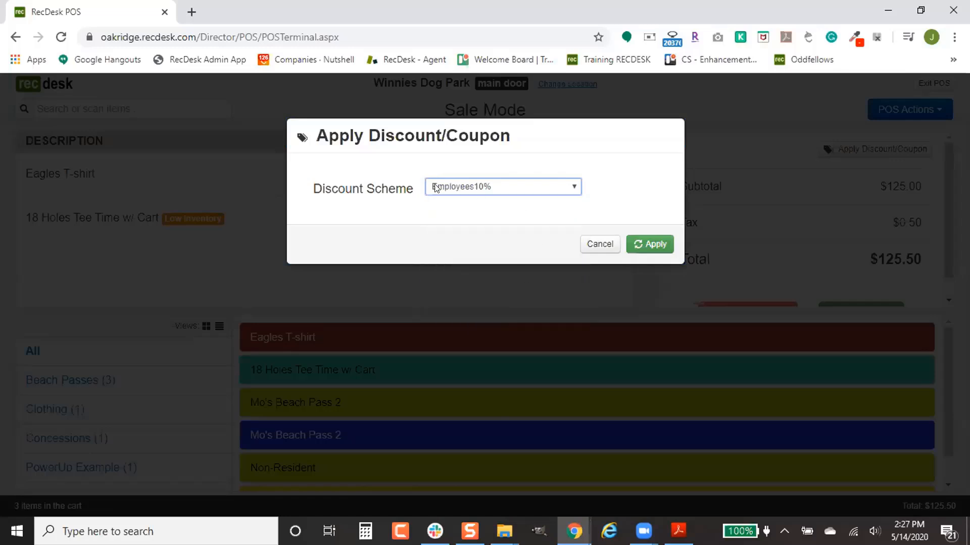
left_click(523, 189)
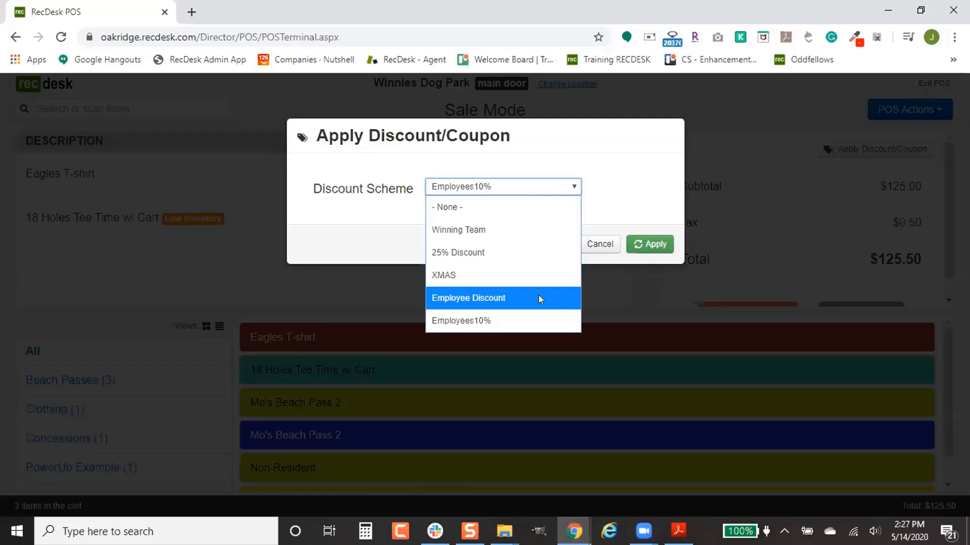
left_click(625, 173)
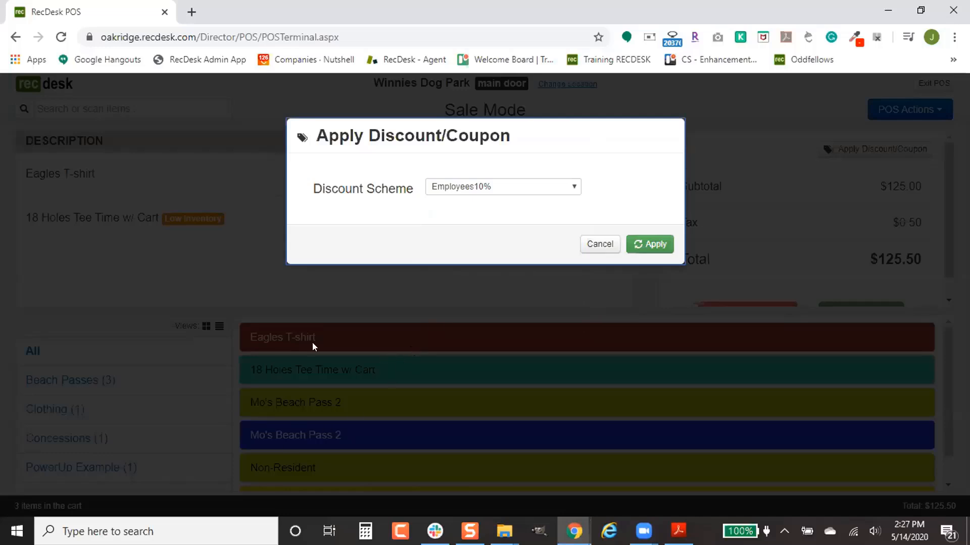
left_click(655, 244)
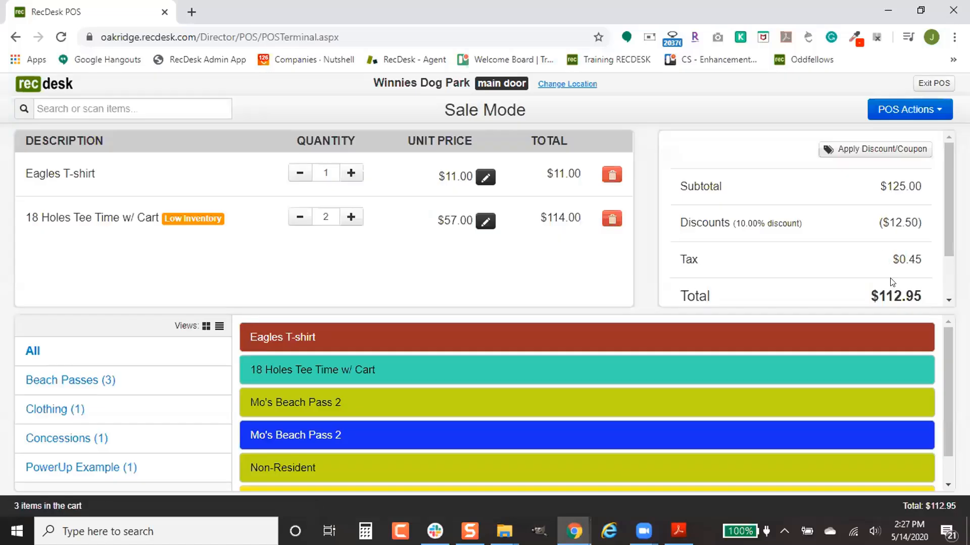
- Check out the $112.95 sale to reach the payment method selection
scroll(889, 256, "down", 2)
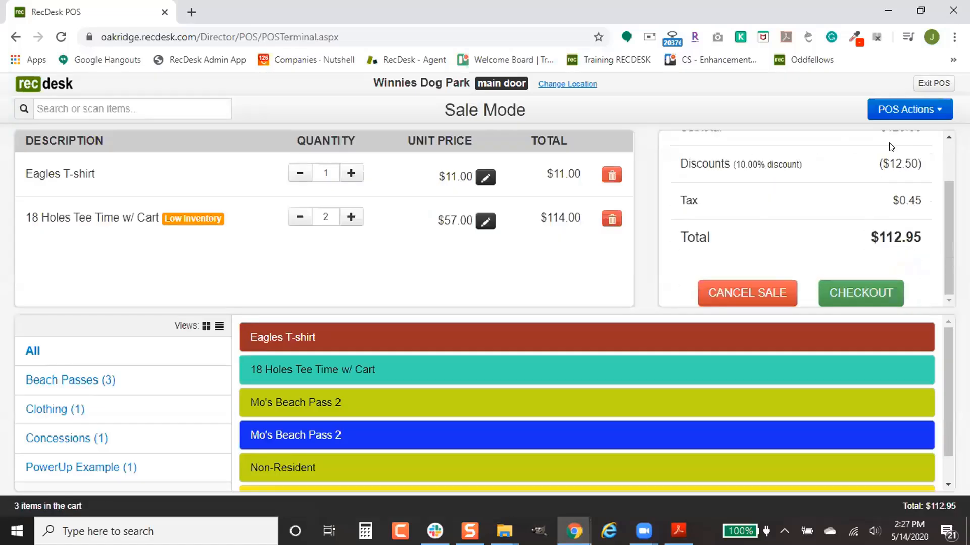
left_click(862, 291)
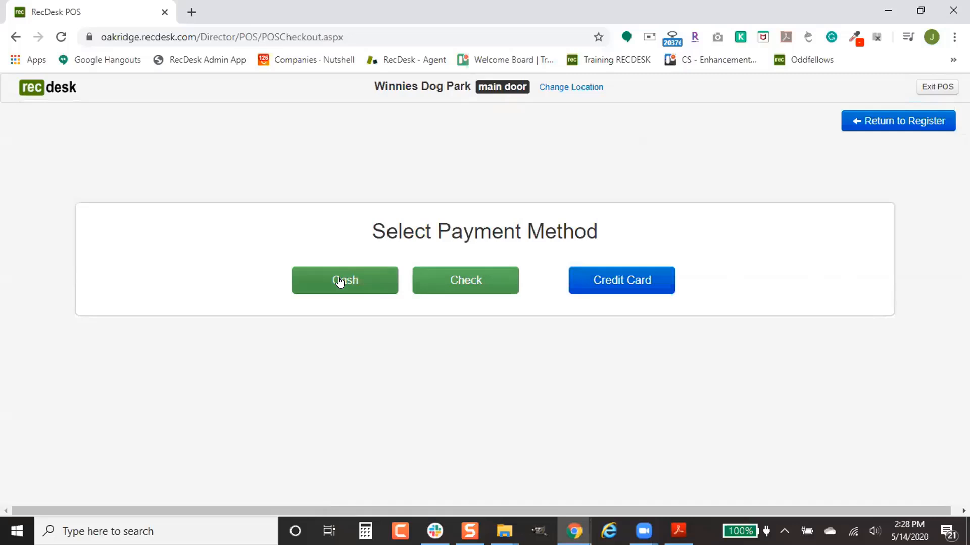
- Choose Credit Card for the $112.95 total, try swipe, then go back to manual card entry
left_click(621, 277)
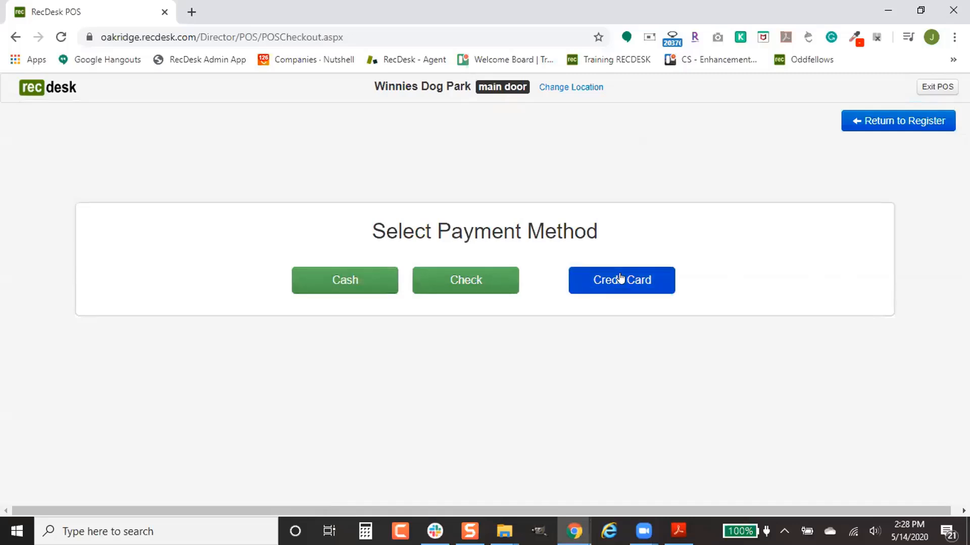
scroll(653, 310, "down", 1)
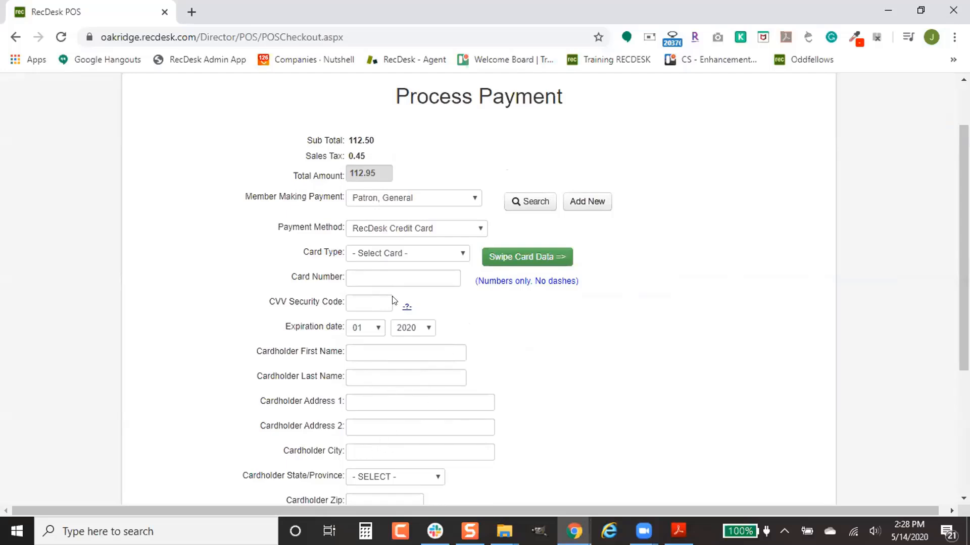
left_click(508, 259)
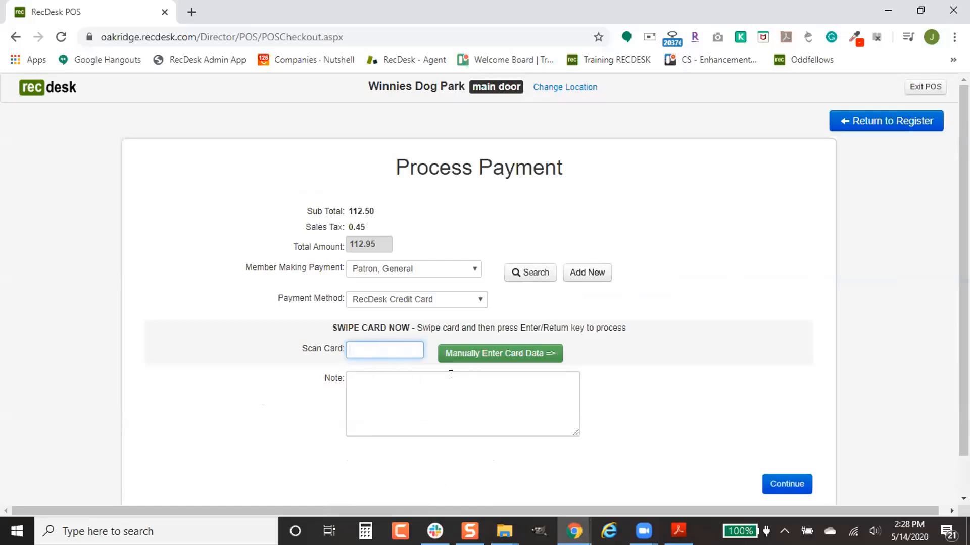
left_click(485, 354)
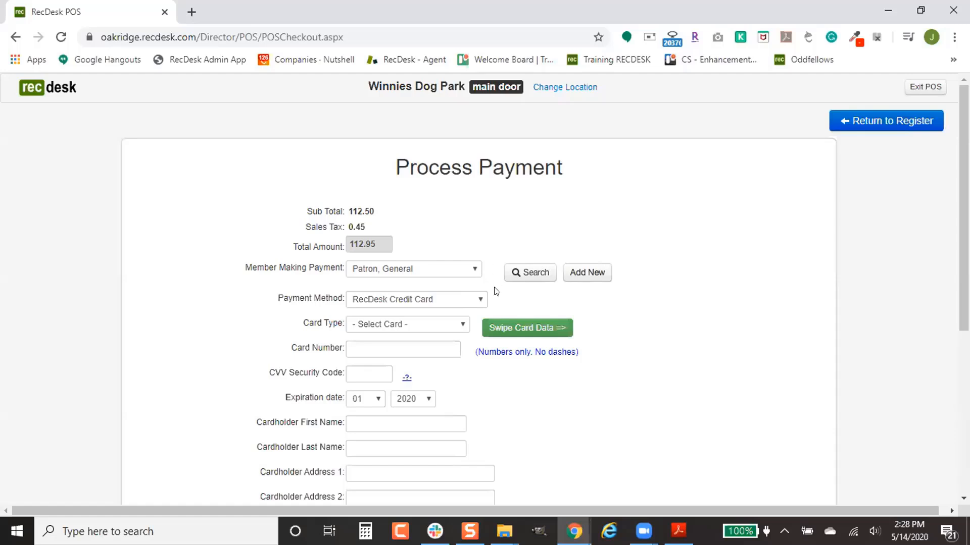
- Look up and select the paying member so cardholder name and address prefill
left_click(521, 272)
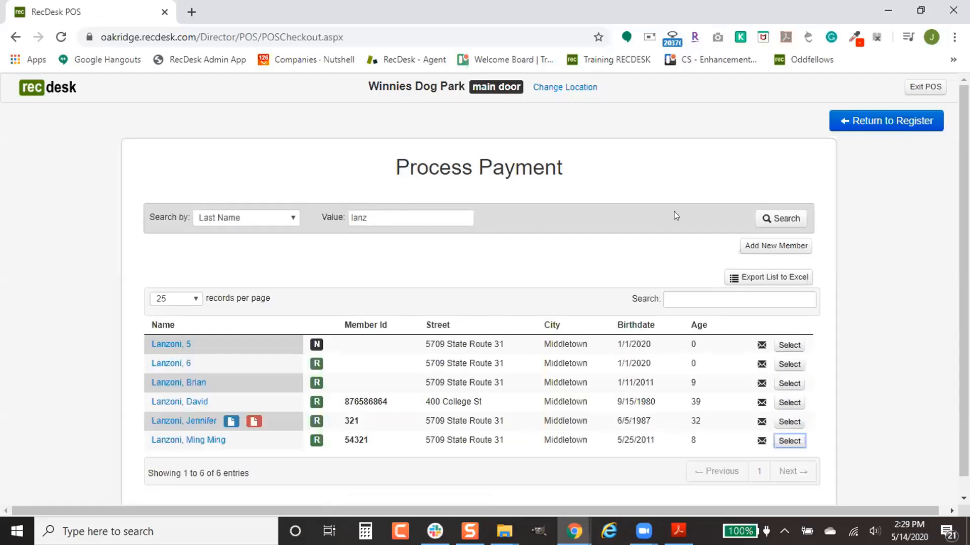
left_click(789, 422)
scroll(513, 390, "down", 2)
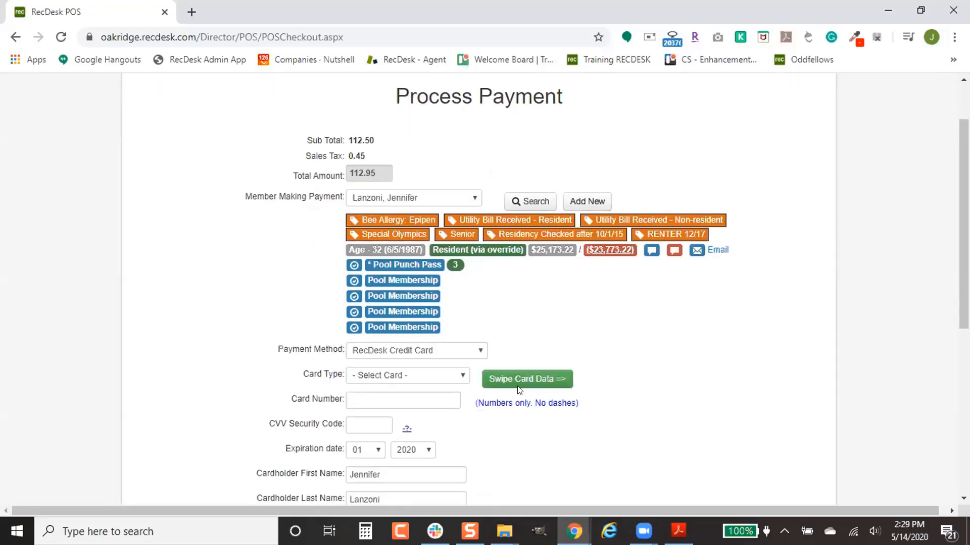
scroll(518, 389, "down", 5)
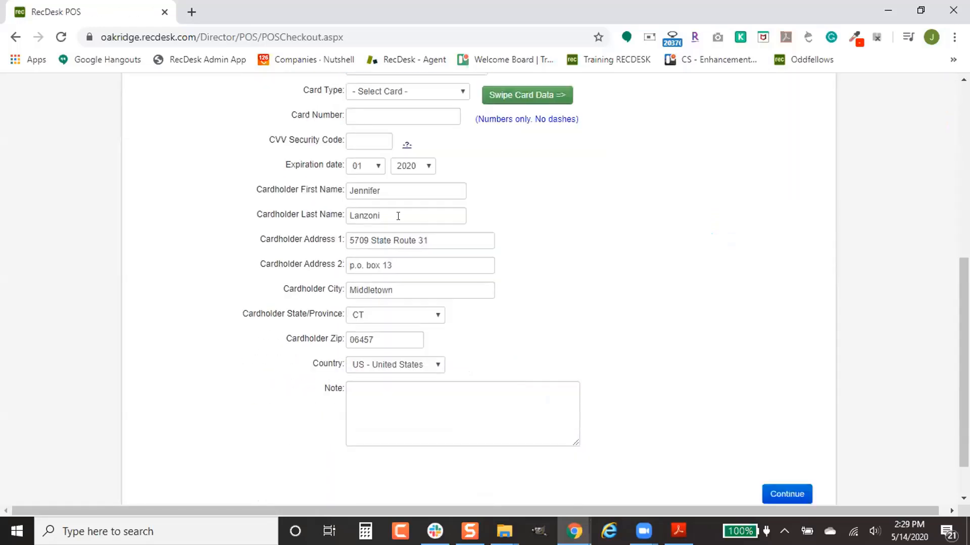
scroll(465, 325, "up", 3)
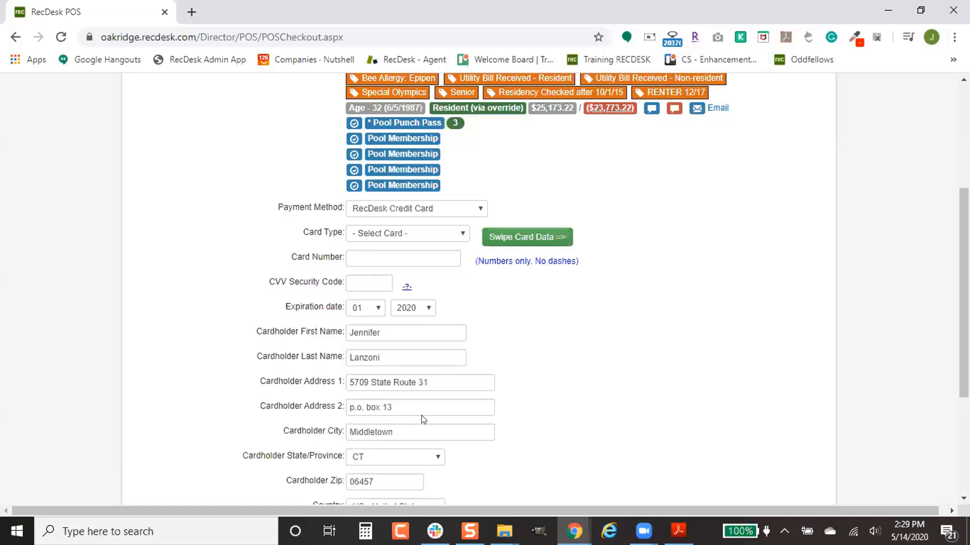
scroll(423, 419, "up", 1)
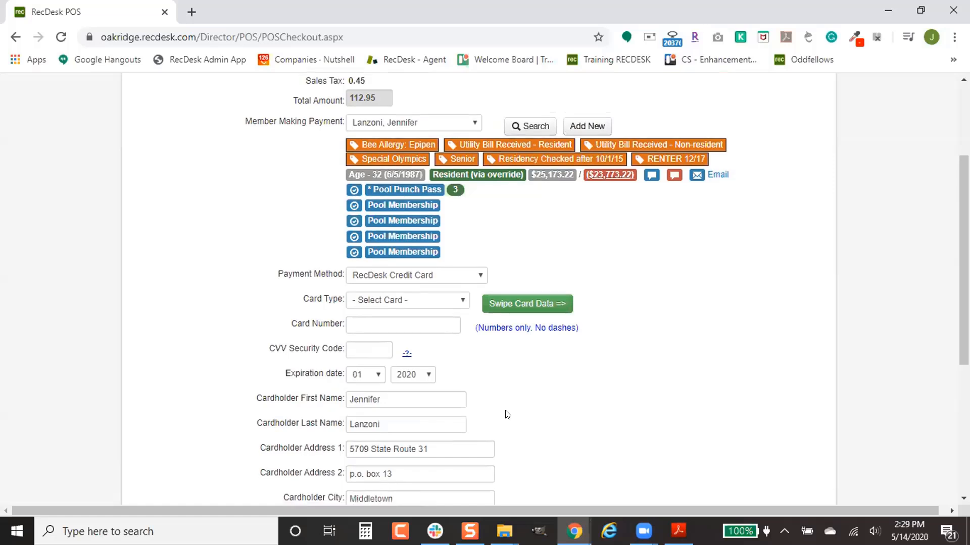
scroll(505, 411, "down", 3)
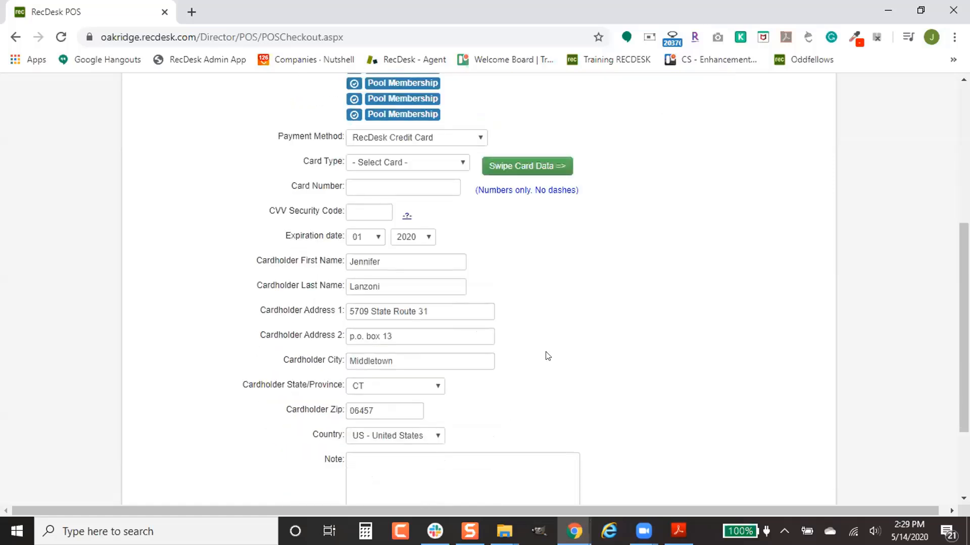
scroll(548, 360, "up", 5)
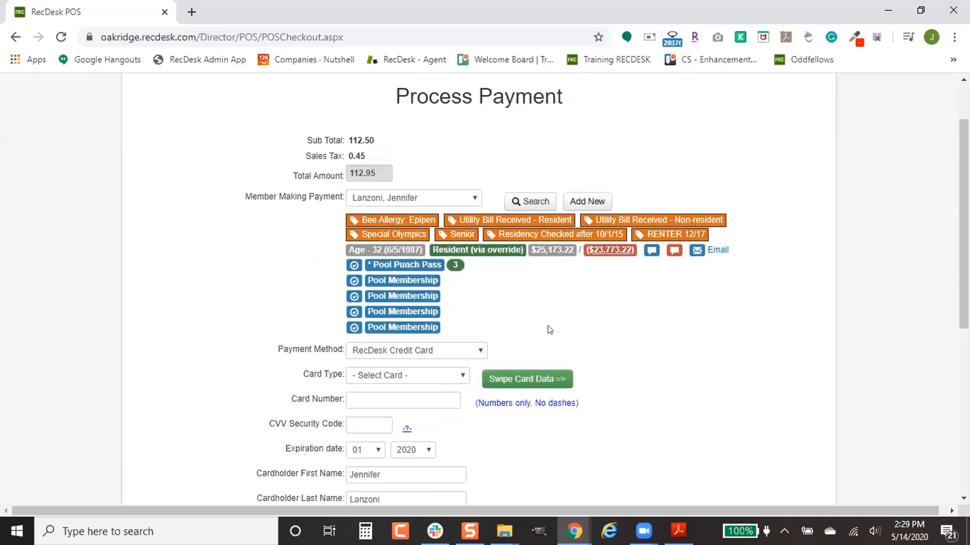
left_click(459, 350)
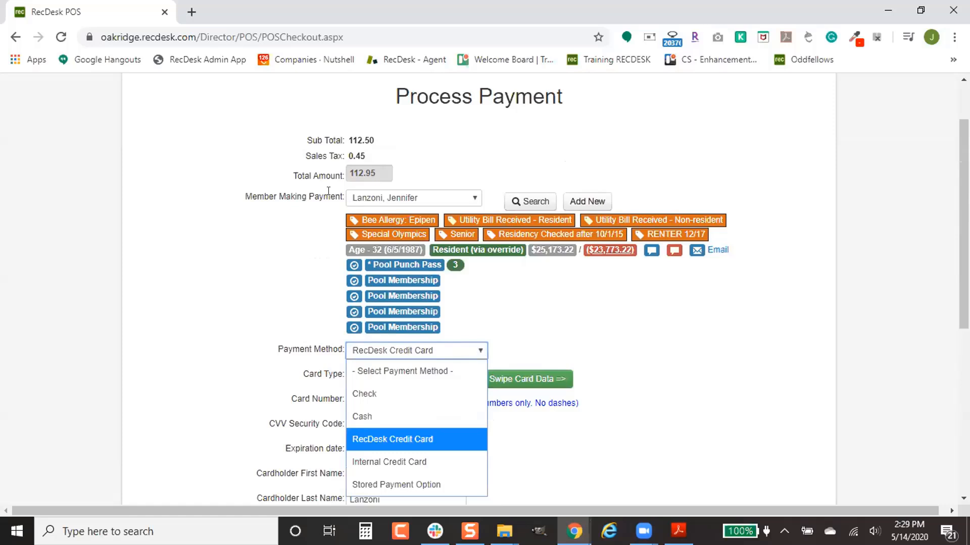
- Switch the payment method to Stored Payment Option and view the member's saved cards
left_click(437, 483)
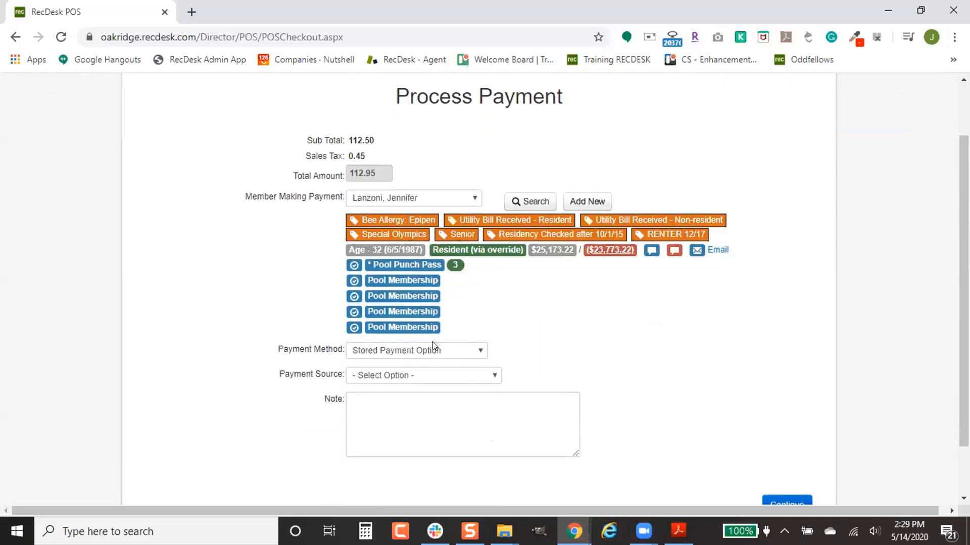
left_click(458, 380)
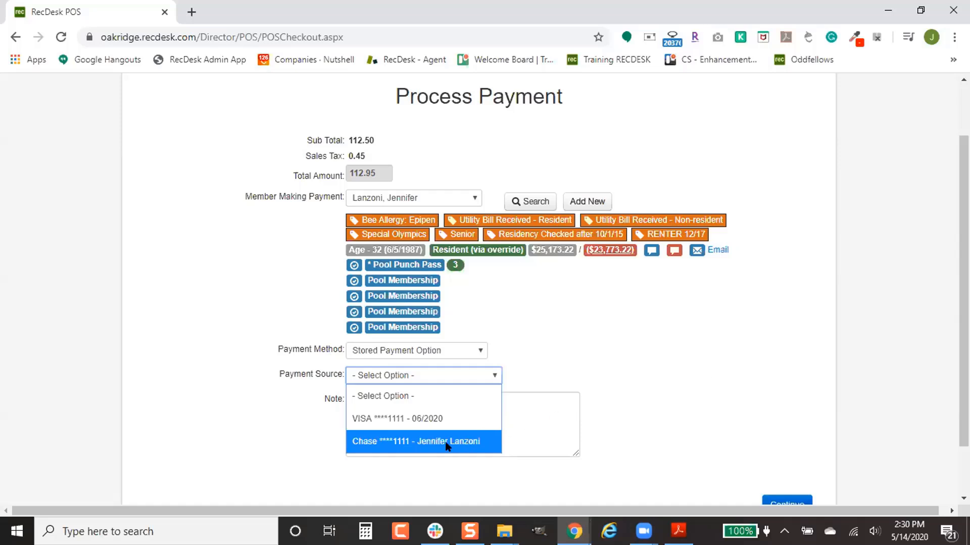
- Attempt the $112.95 charge on the member's saved Chase card
left_click(449, 440)
scroll(738, 399, "down", 2)
left_click(770, 442)
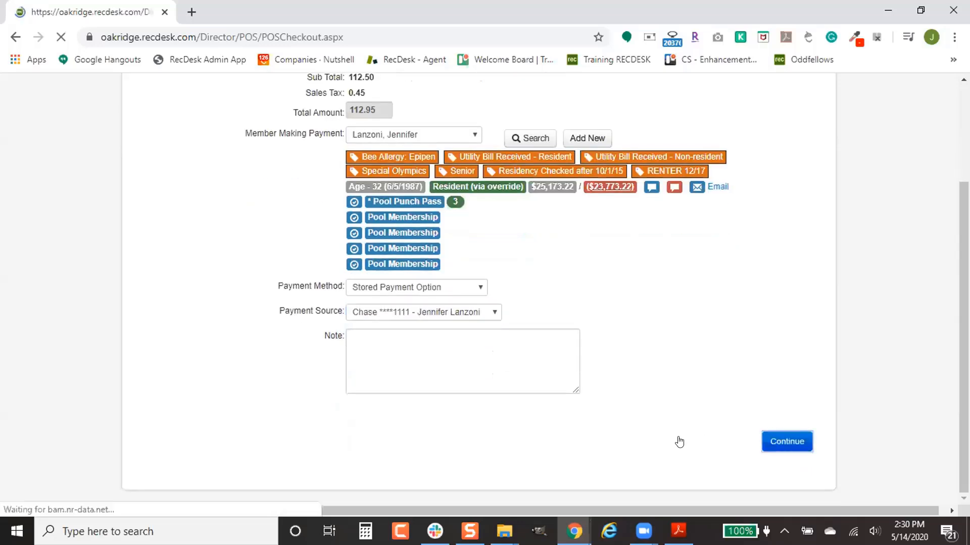
scroll(778, 431, "down", 2)
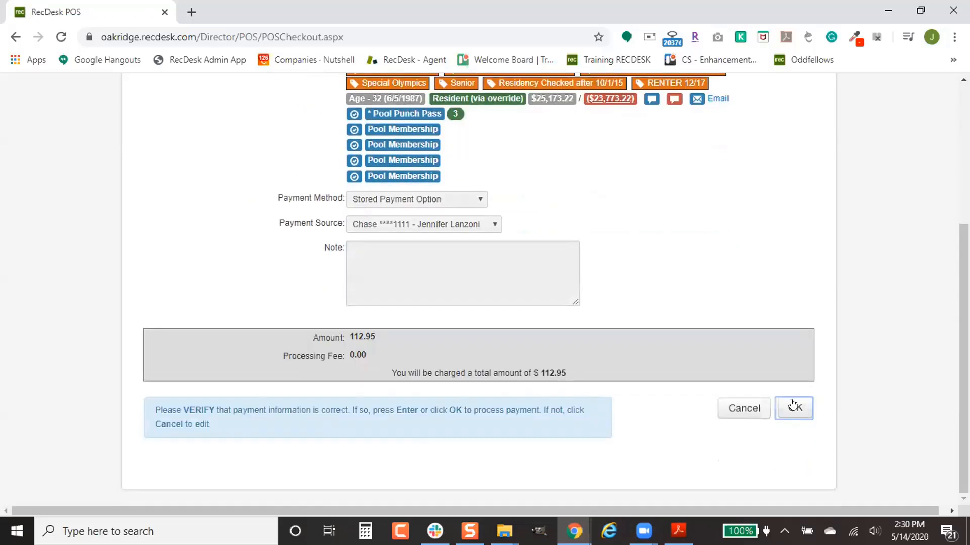
left_click(795, 407)
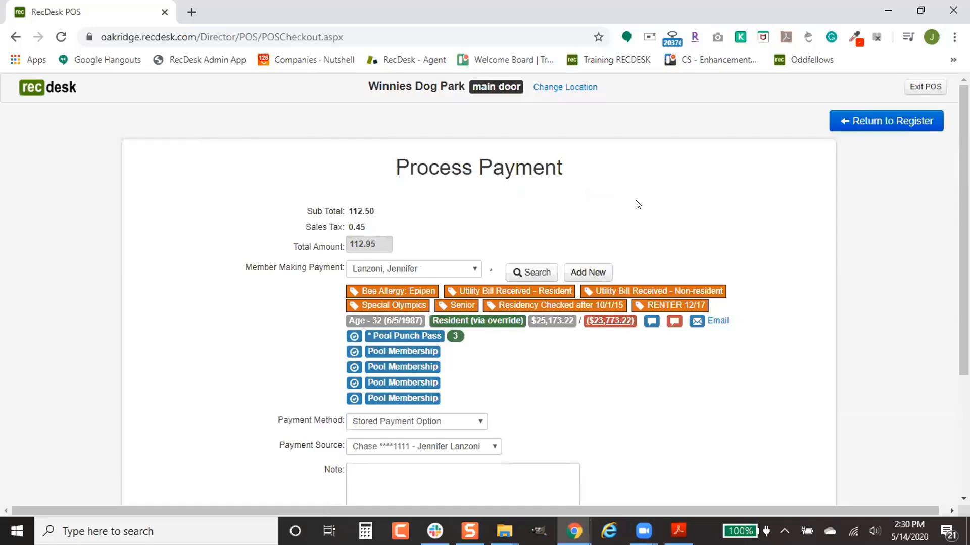
scroll(628, 206, "down", 4)
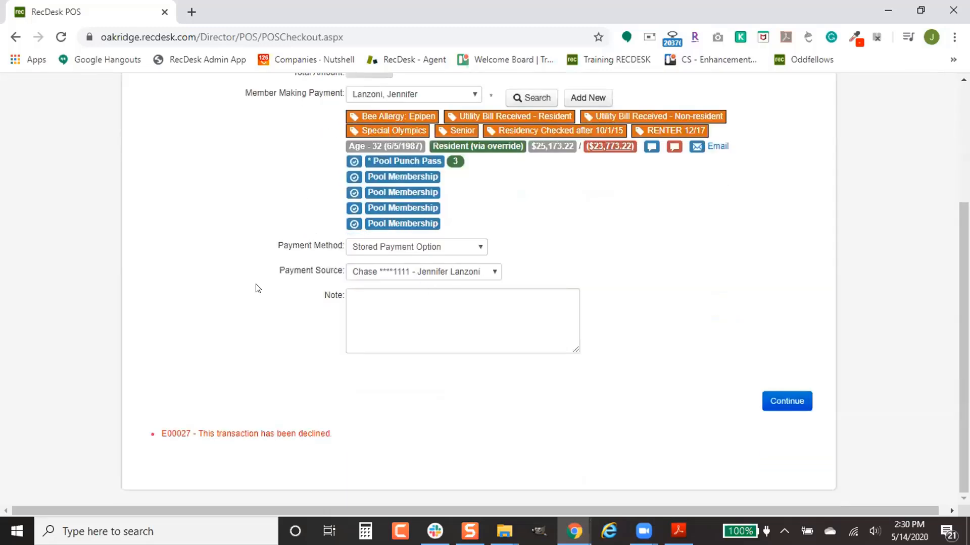
- Switch the payment source to the stored VISA card and process the $116.63 payment
left_click(469, 270)
left_click(460, 312)
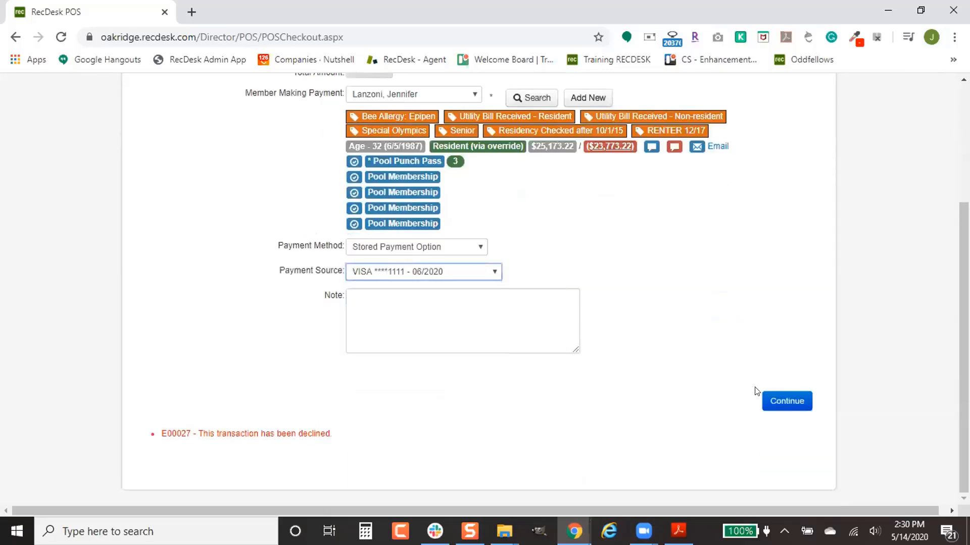
left_click(777, 403)
scroll(733, 399, "down", 2)
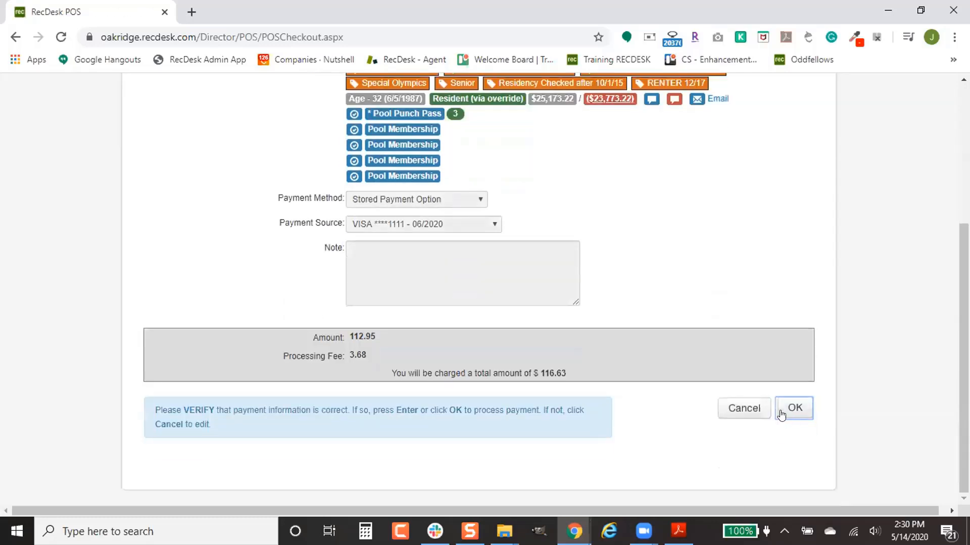
left_click(792, 415)
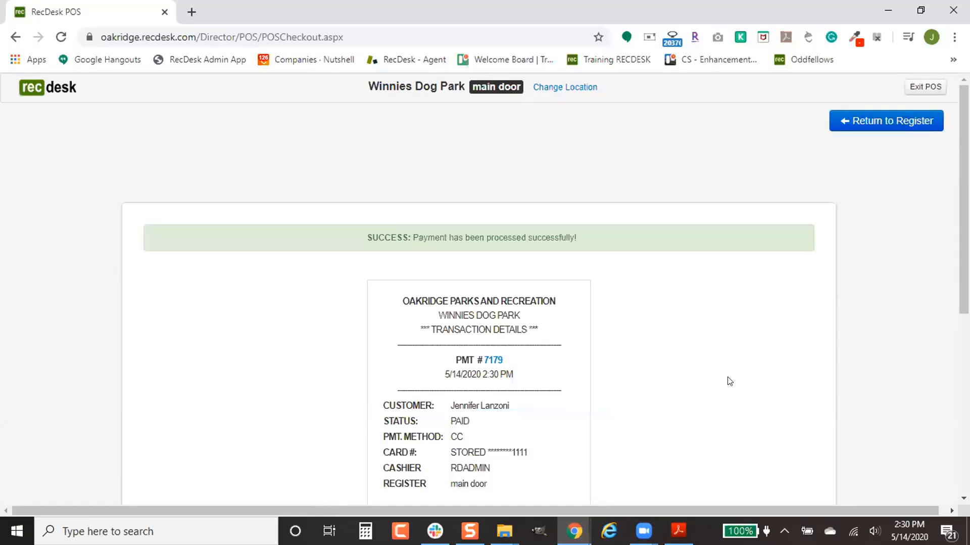
- Review the PAID receipt and its print options, then return to the empty register
scroll(729, 381, "down", 5)
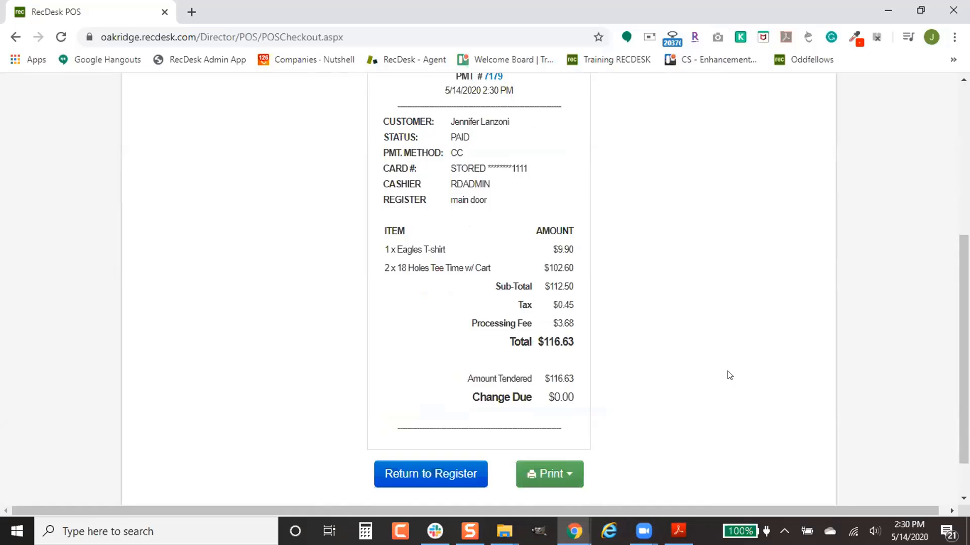
left_click(565, 473)
scroll(596, 436, "down", 1)
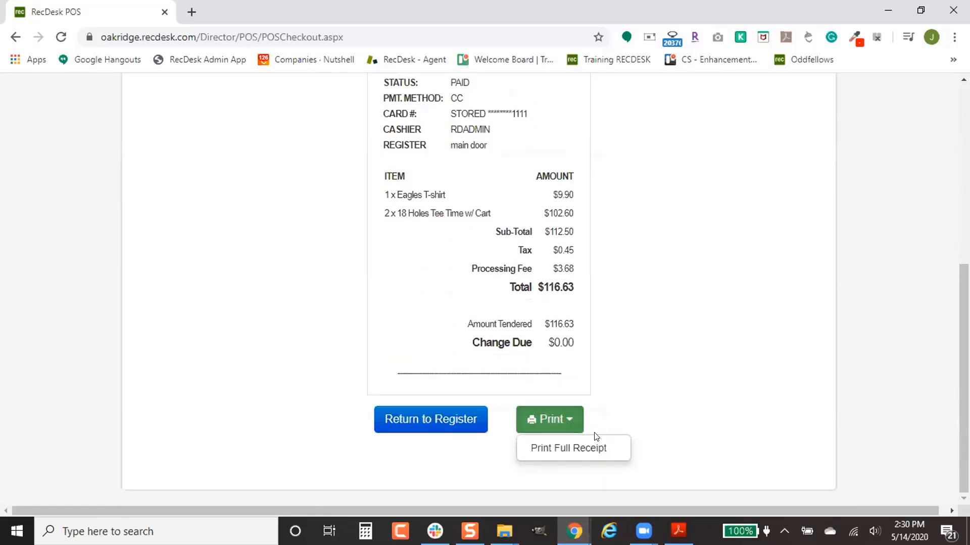
left_click(482, 449)
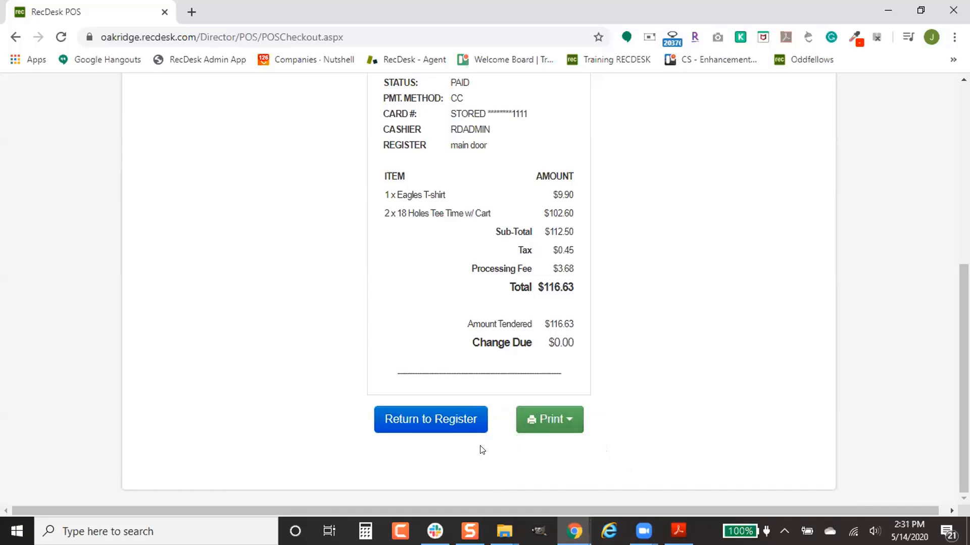
left_click(456, 410)
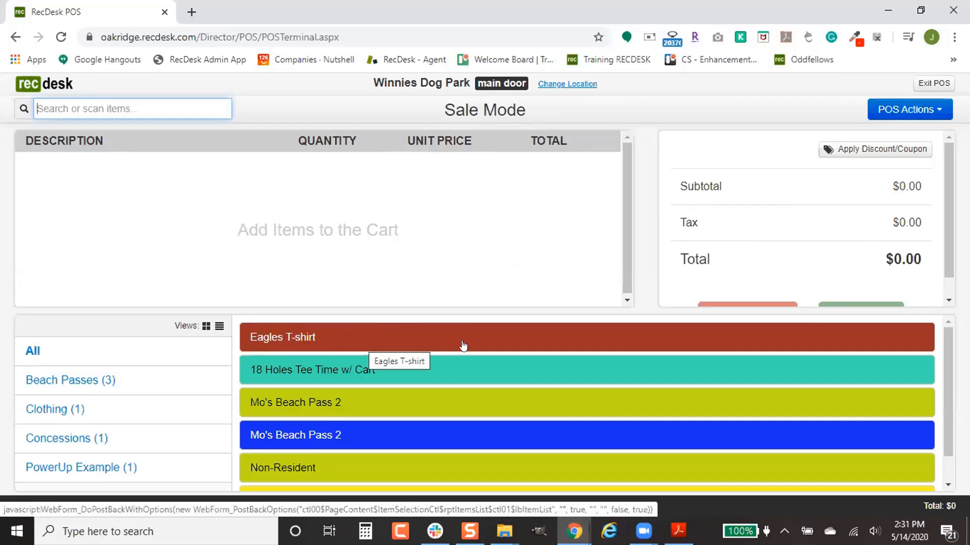
- Start a return from POS Actions and add one Eagles T-shirt to it
left_click(913, 113)
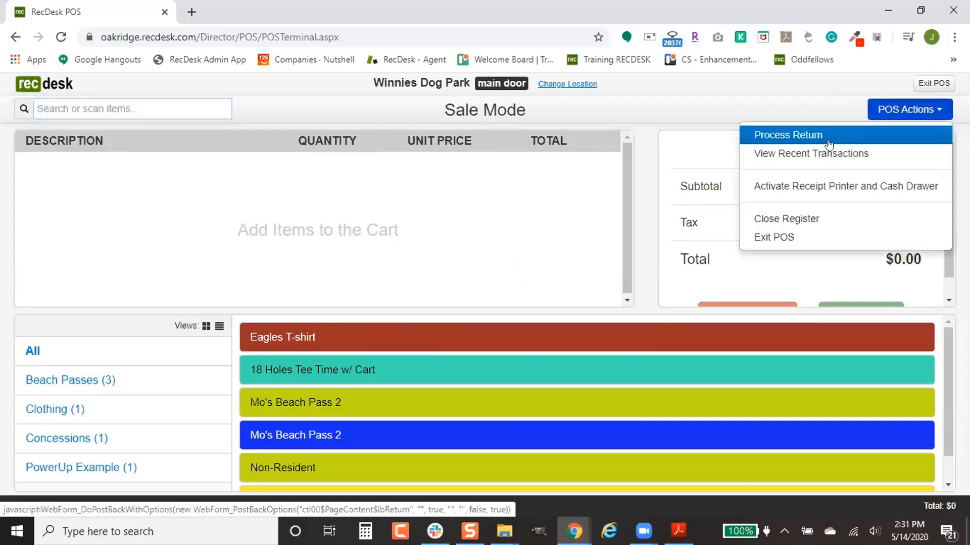
left_click(793, 137)
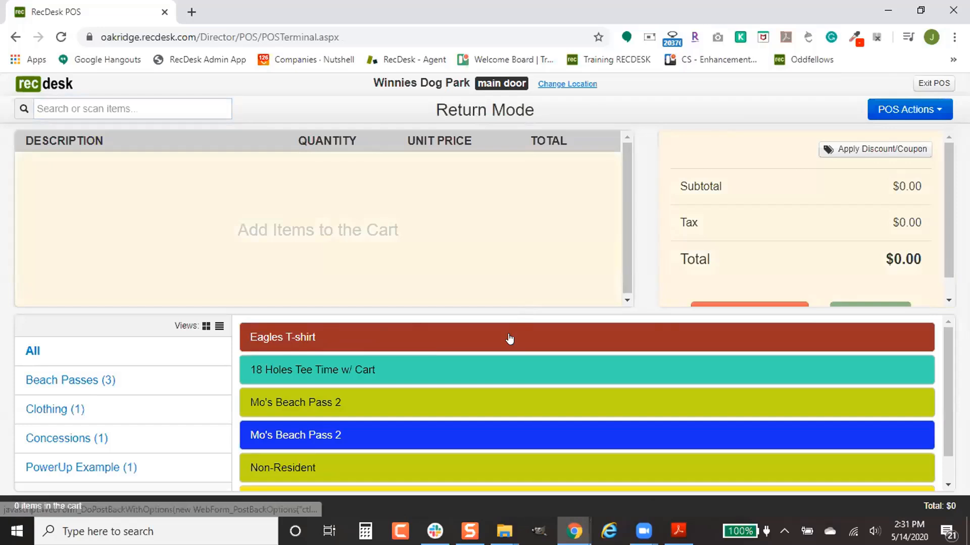
left_click(509, 340)
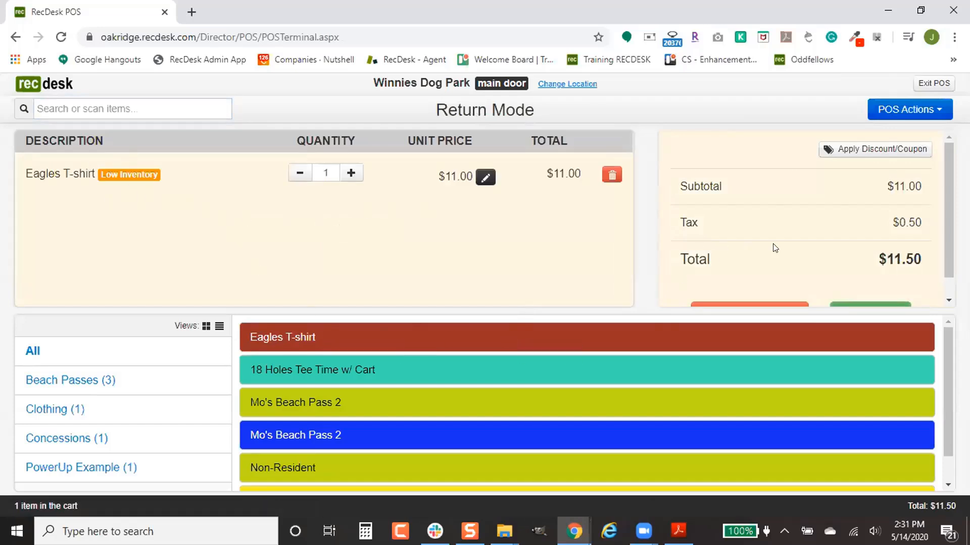
scroll(774, 244, "down", 1)
left_click(884, 294)
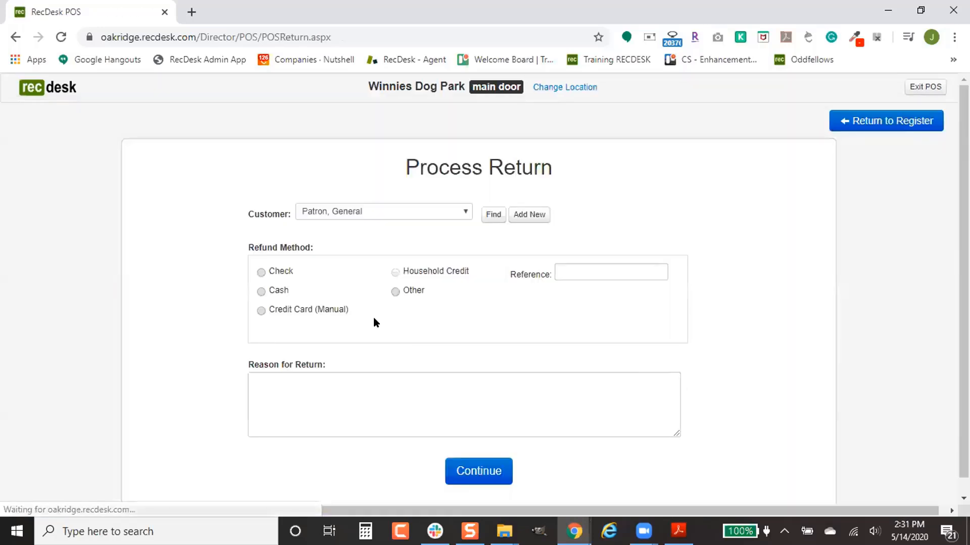
- Refund the $11.50 in cash, process it, and go back to the register
left_click(276, 291)
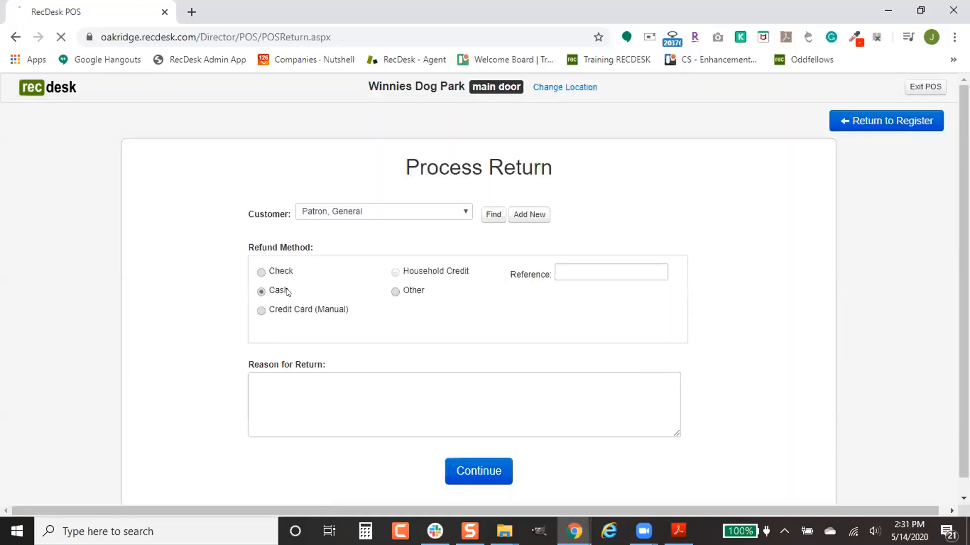
scroll(465, 347, "down", 1)
left_click(491, 457)
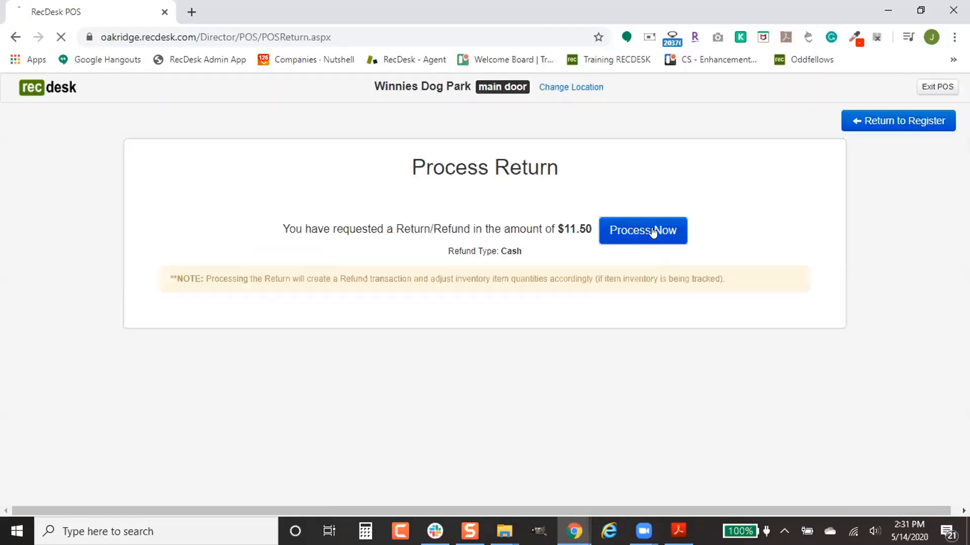
left_click(653, 231)
left_click(510, 392)
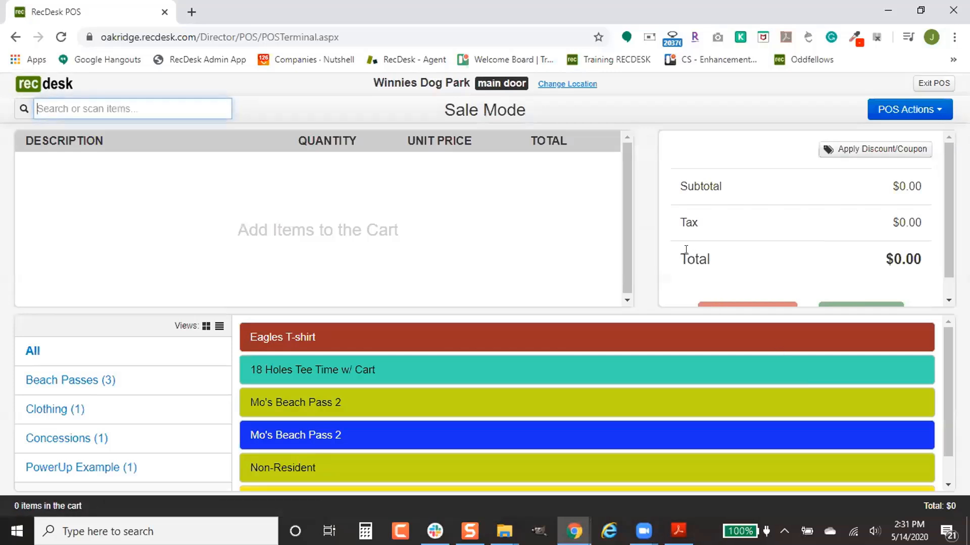
scroll(685, 250, "down", 1)
scroll(685, 249, "up", 1)
left_click(918, 109)
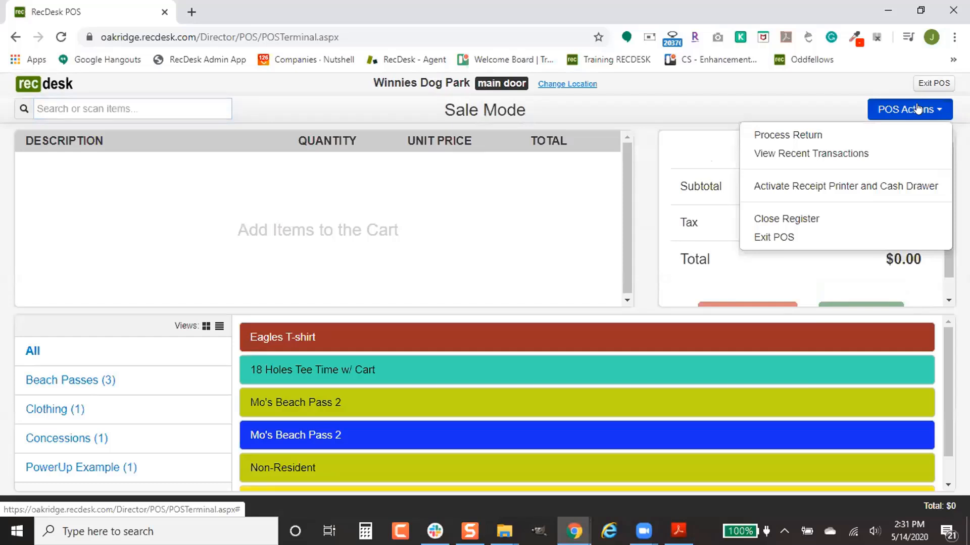
left_click(839, 154)
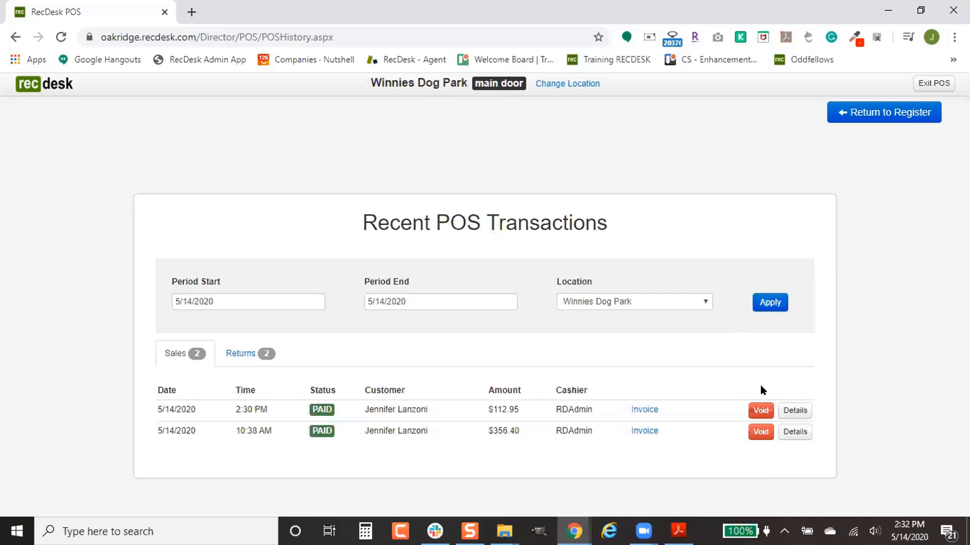
left_click(861, 113)
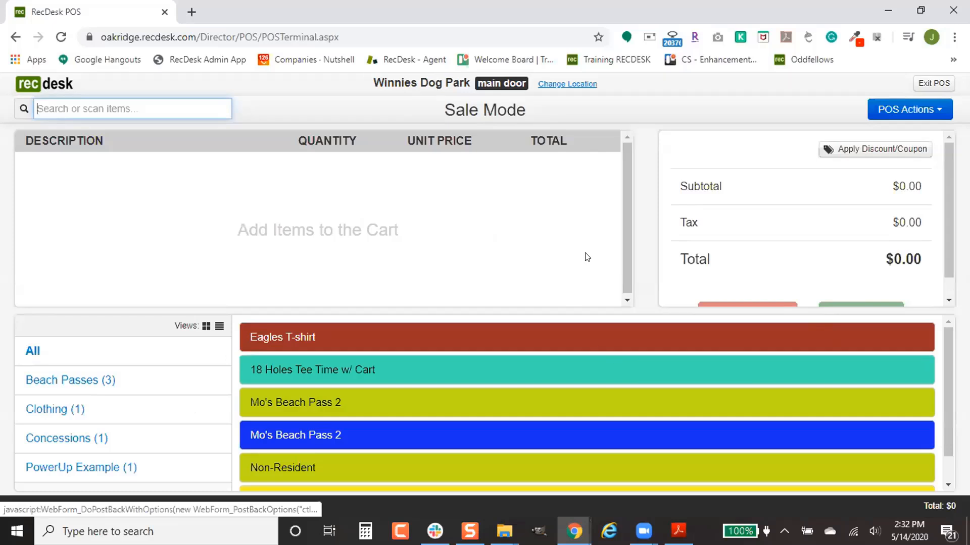
- Close the main door register with a counted cash balance of 54 and review the shift detail
left_click(913, 110)
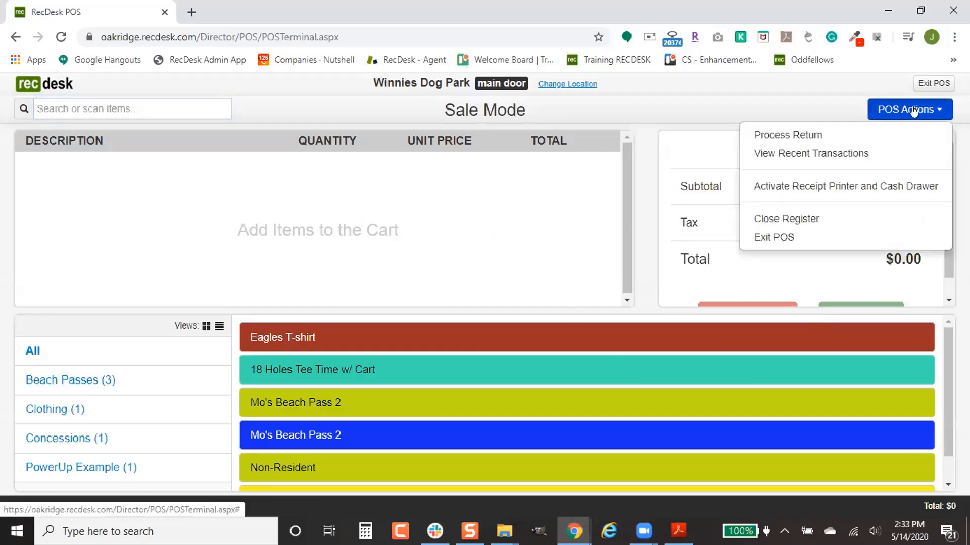
left_click(822, 219)
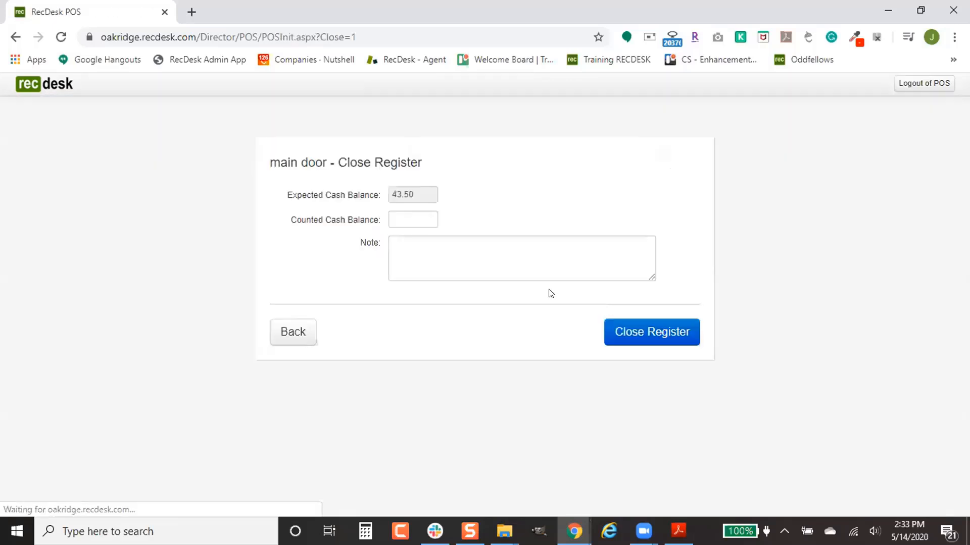
left_click(416, 213)
type("5")
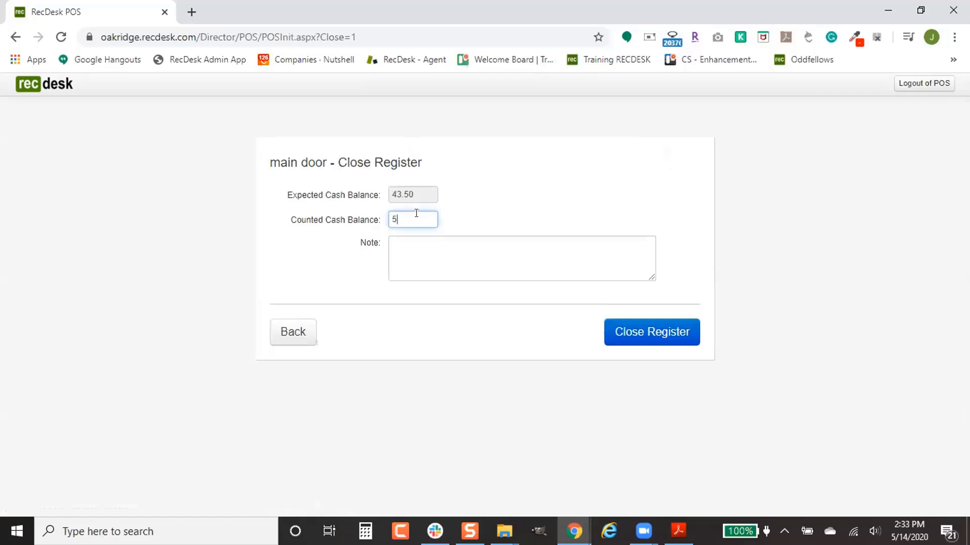
type("4")
left_click(632, 335)
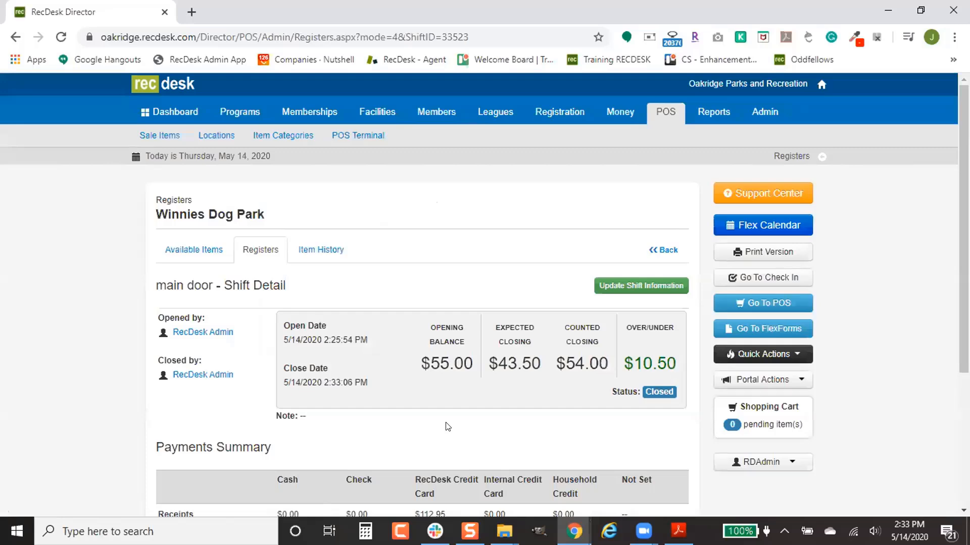
scroll(445, 426, "down", 1)
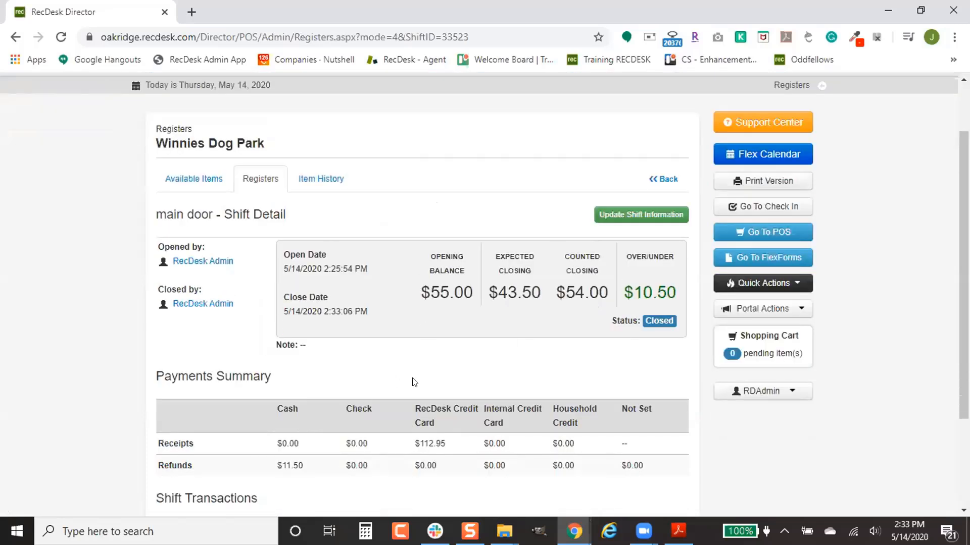
scroll(413, 352, "up", 1)
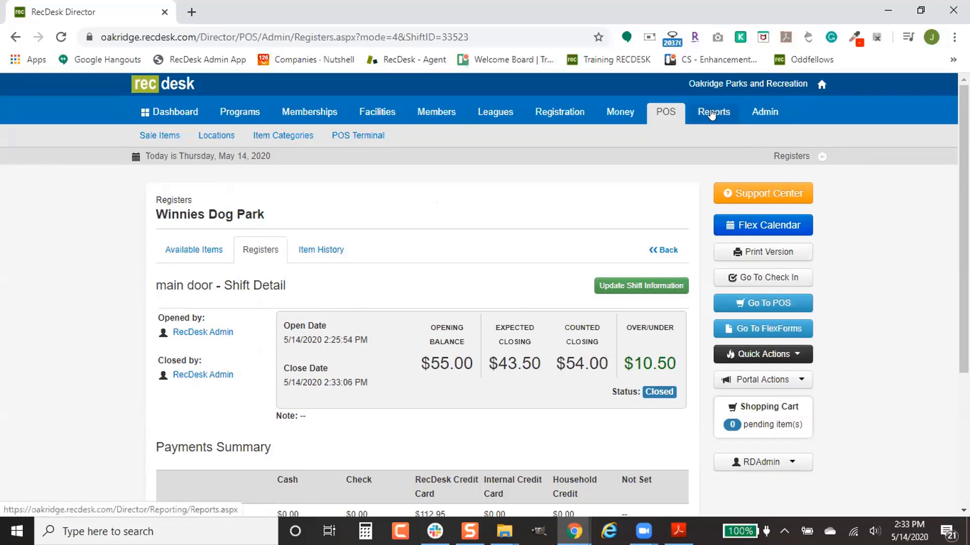
- Glance at the Reports list, then open the POS Sale Items list
left_click(712, 114)
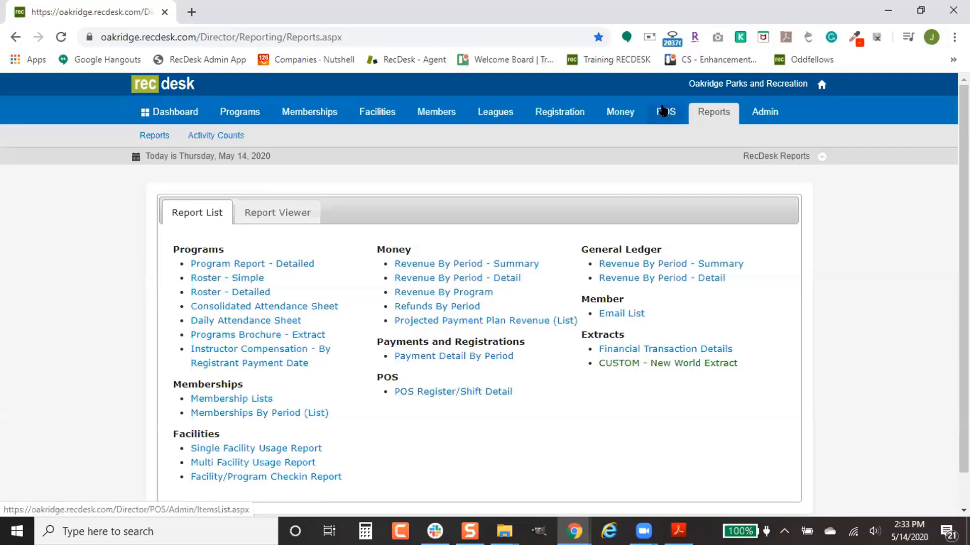
left_click(663, 114)
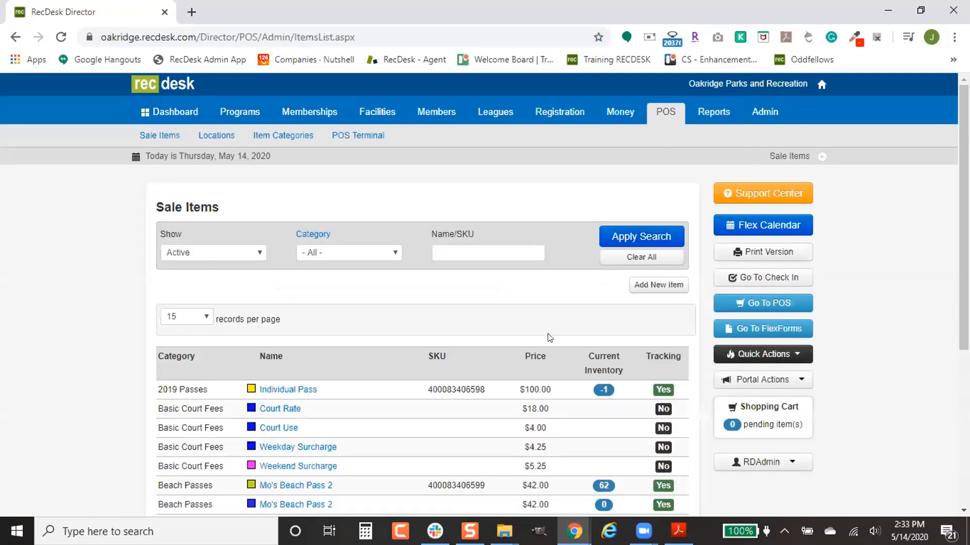
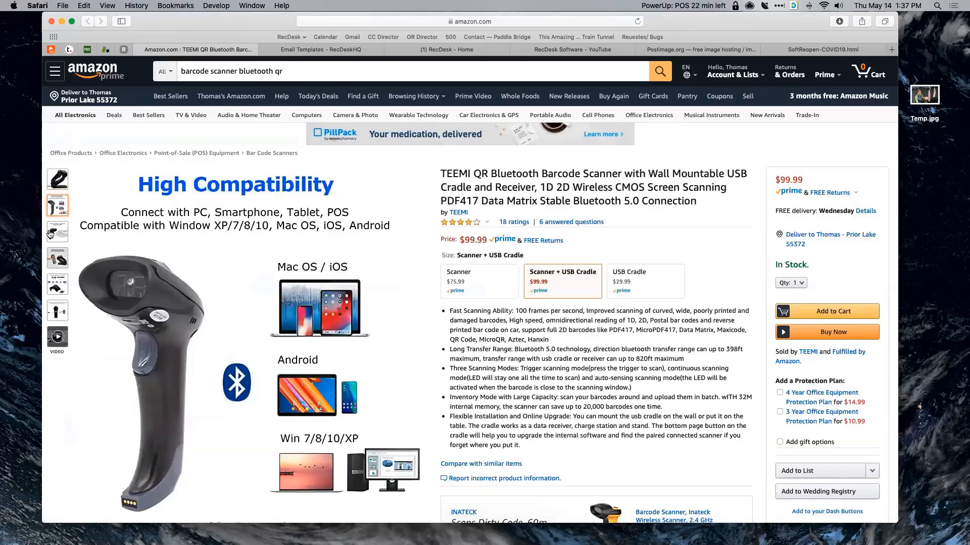
- Close the Amazon TEEMI barcode scanner tab to reveal the RecDesk HQ Email Templates article
mouse_move(50, 233)
mouse_move(52, 270)
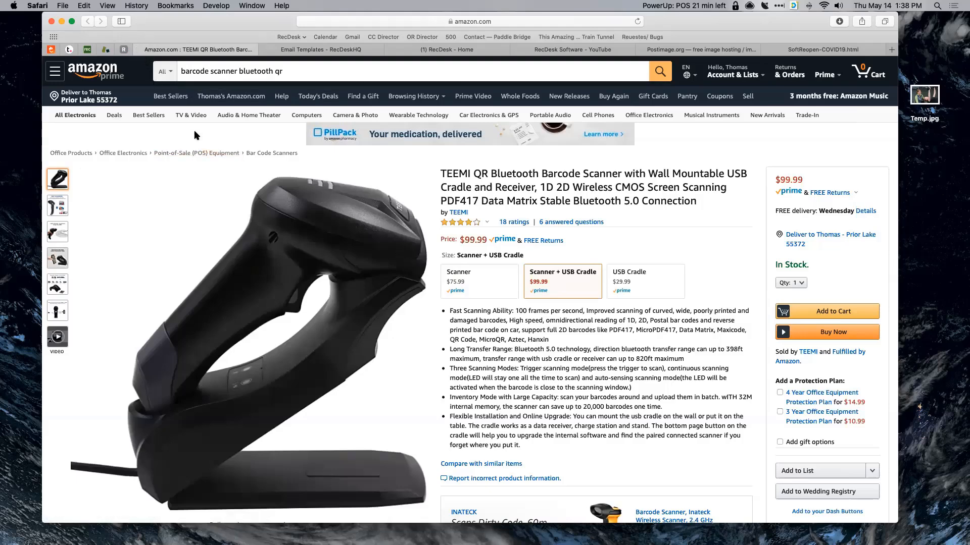
left_click(139, 50)
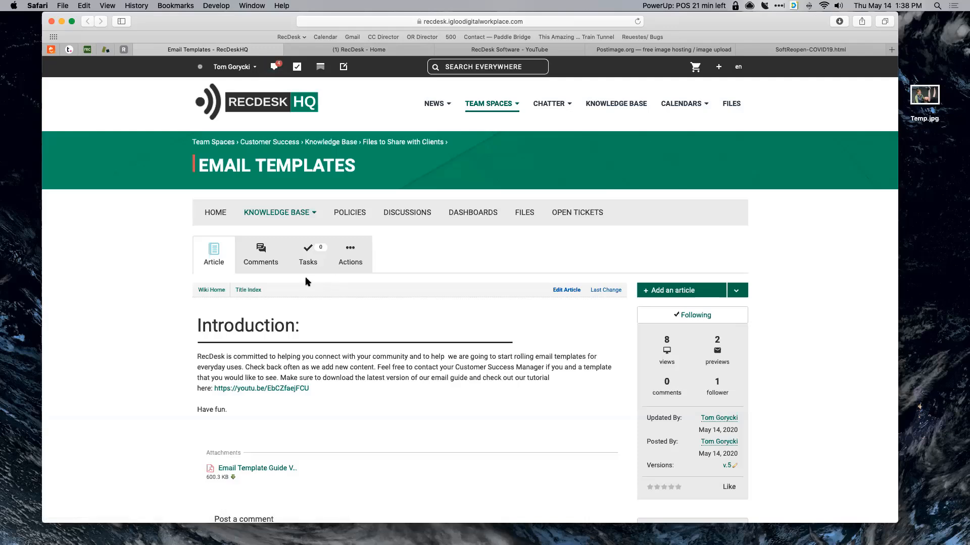
- Download the Email Template Guide PDF attached to the Email Templates article, then close its preview
scroll(306, 281, "down", 2)
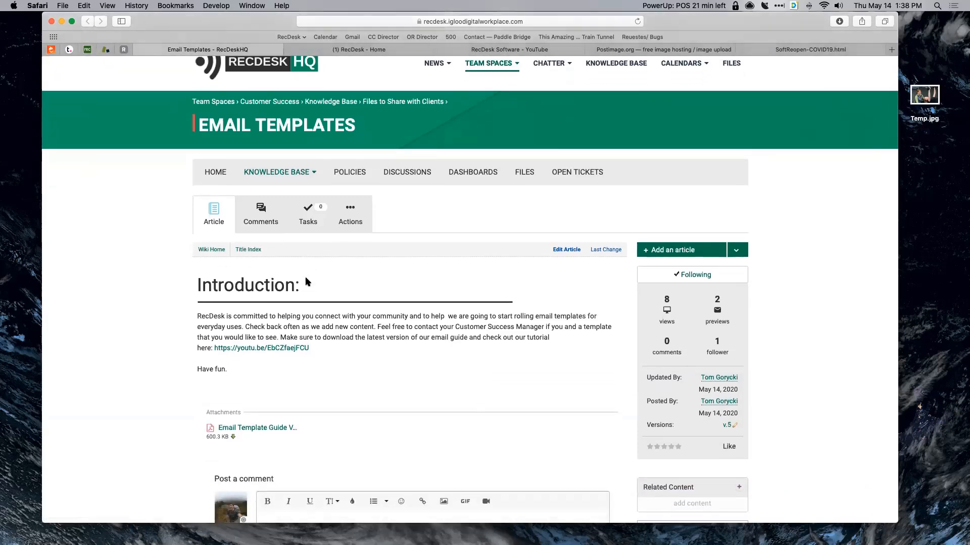
scroll(305, 281, "down", 2)
scroll(306, 280, "up", 3)
scroll(306, 278, "up", 1)
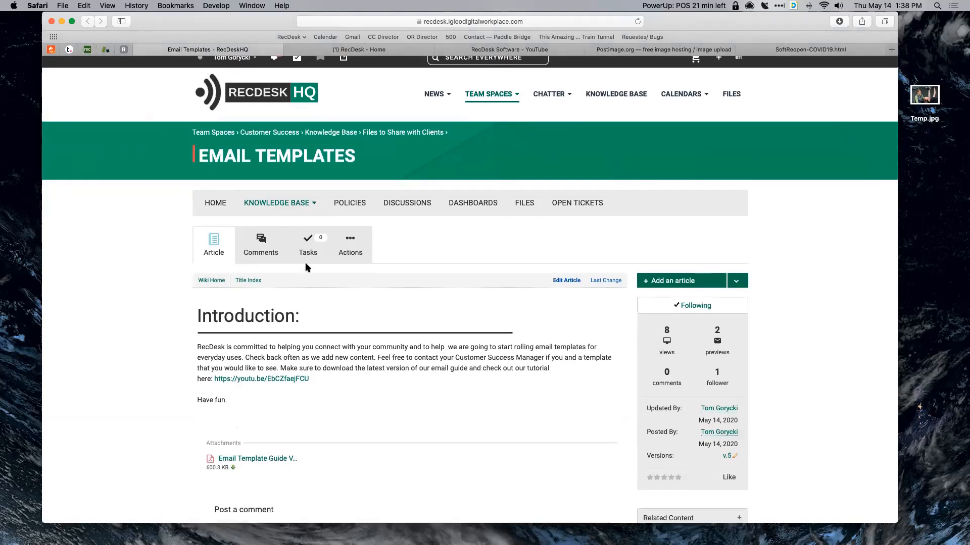
scroll(223, 289, "down", 3)
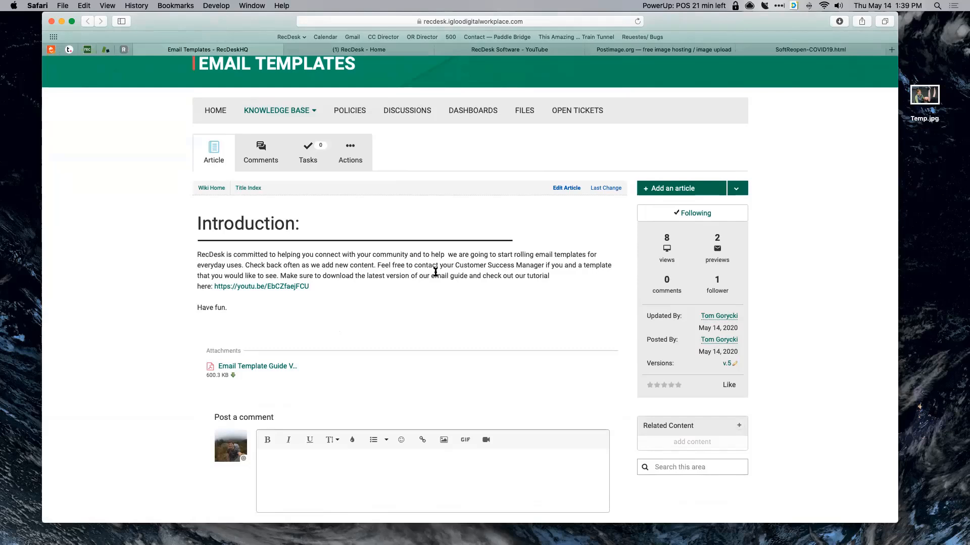
left_click(257, 367)
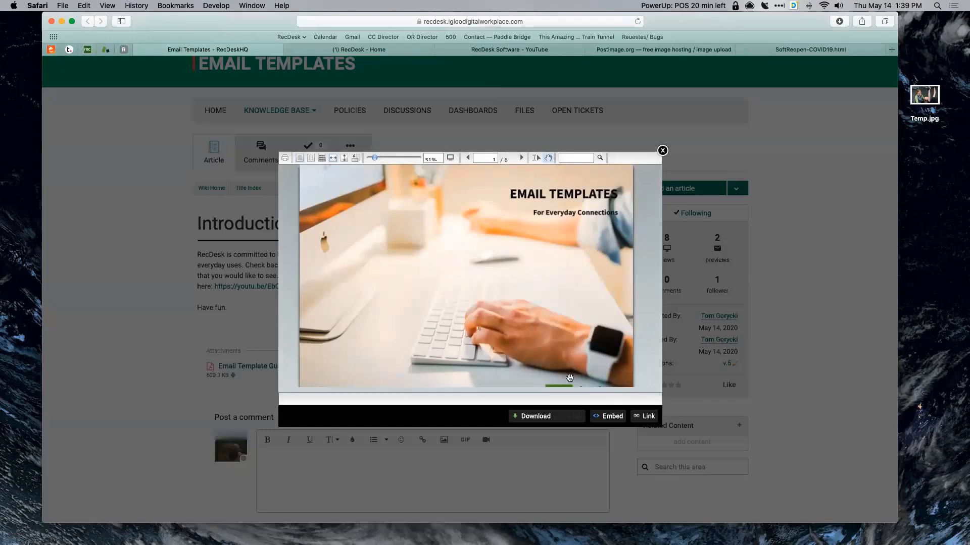
left_click(546, 417)
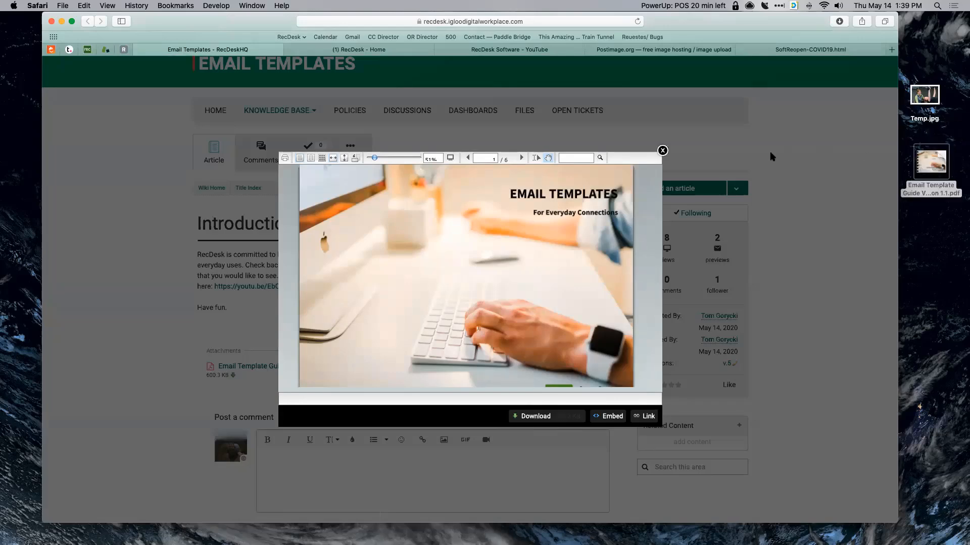
left_click(662, 151)
- Close the Email Templates article and open the downloaded guide PDF enlarged in Preview
left_click(142, 49)
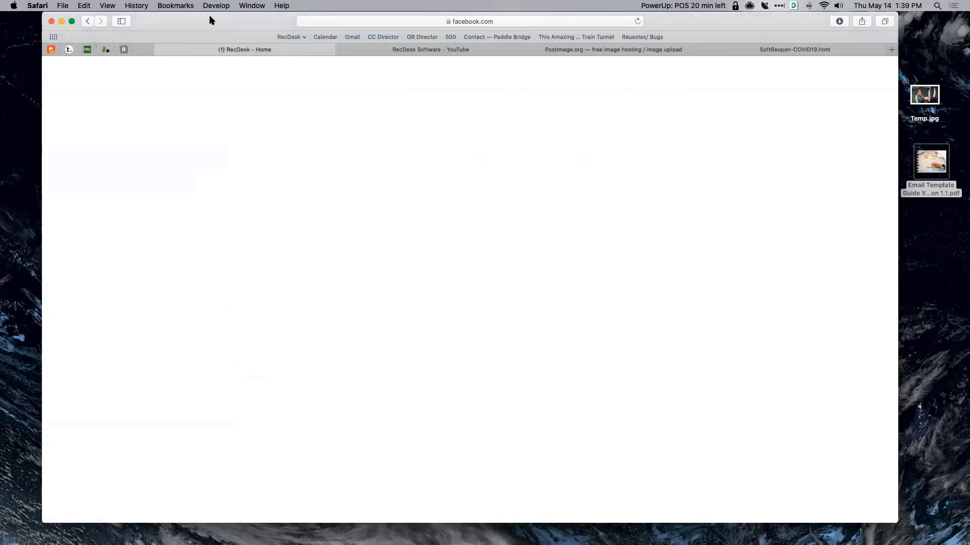
left_click_drag(207, 20, 178, 18)
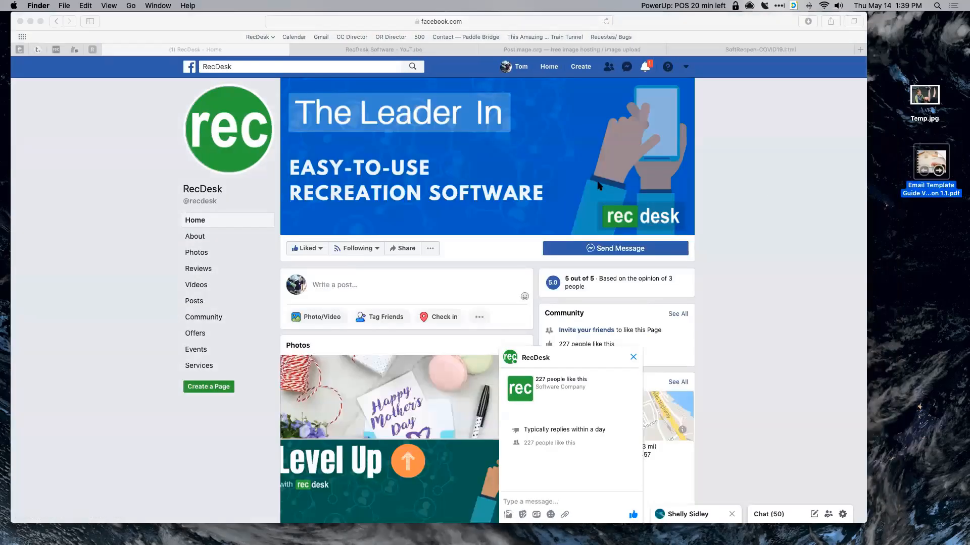
double_click(932, 163)
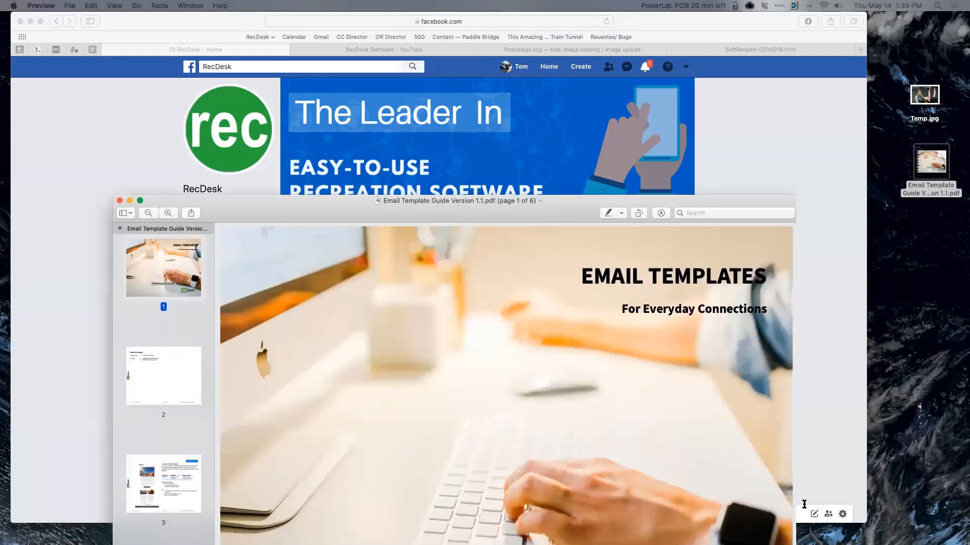
key("super+plus")
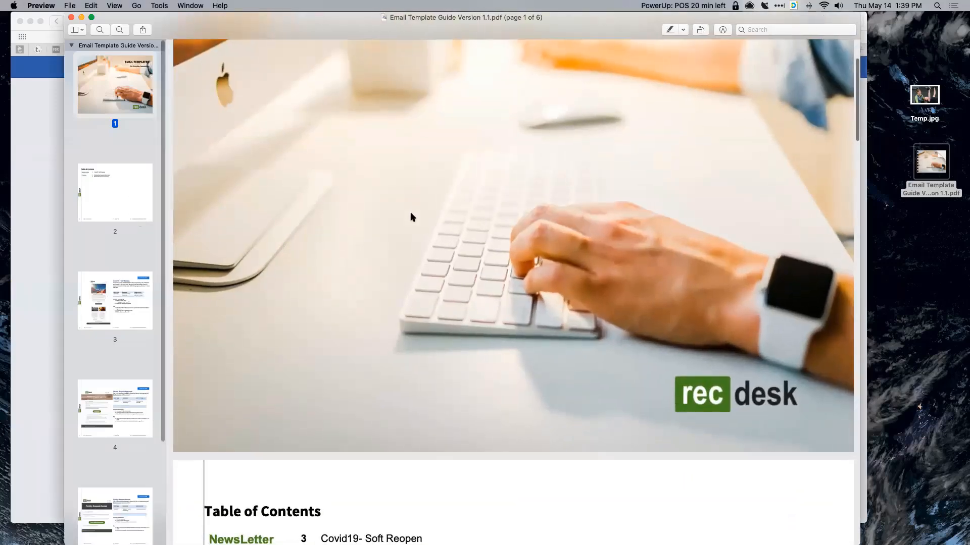
- Scroll through the guide to review the Covid19 – Soft Reopen and Facility Request Approved templates
scroll(410, 217, "up", 2)
scroll(410, 216, "down", 5)
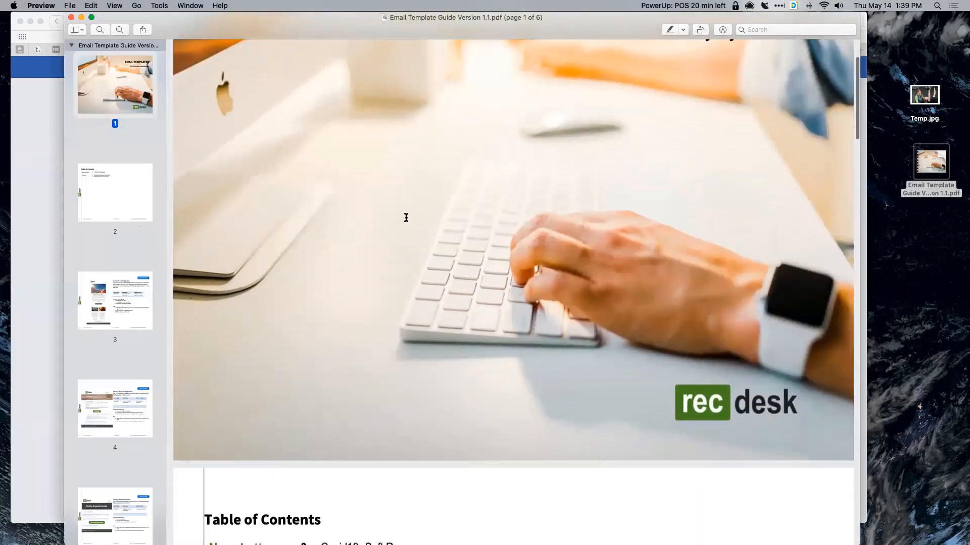
scroll(287, 171, "down", 2)
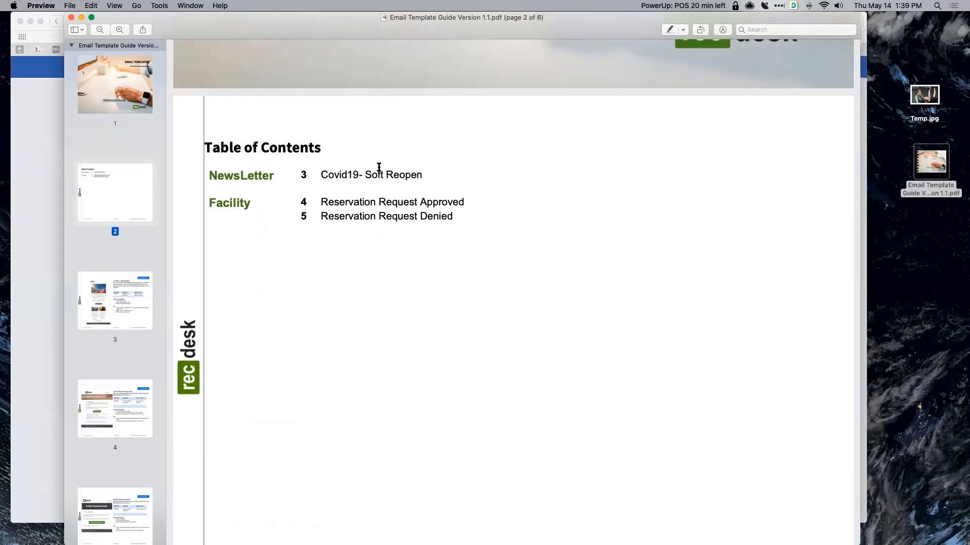
scroll(374, 169, "down", 8)
scroll(374, 169, "down", 3)
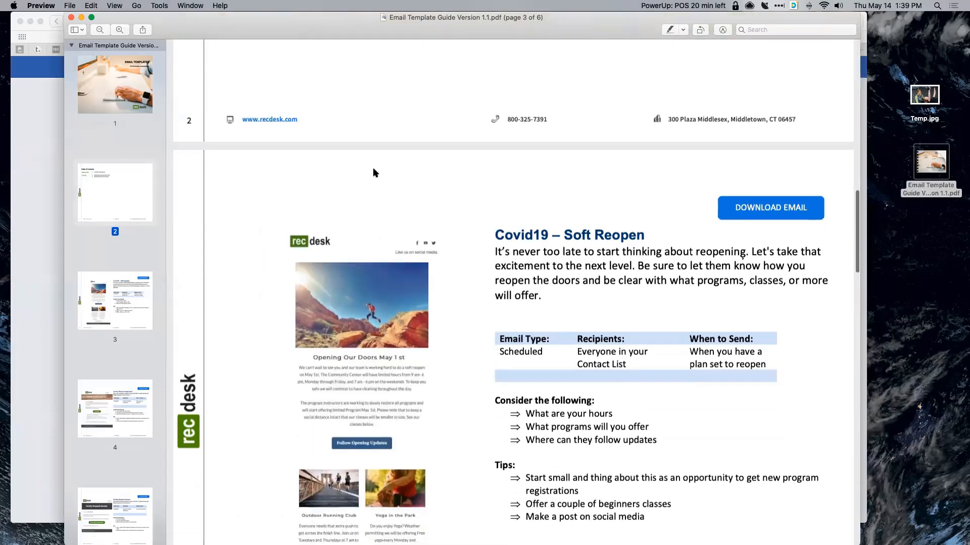
scroll(397, 231, "down", 1)
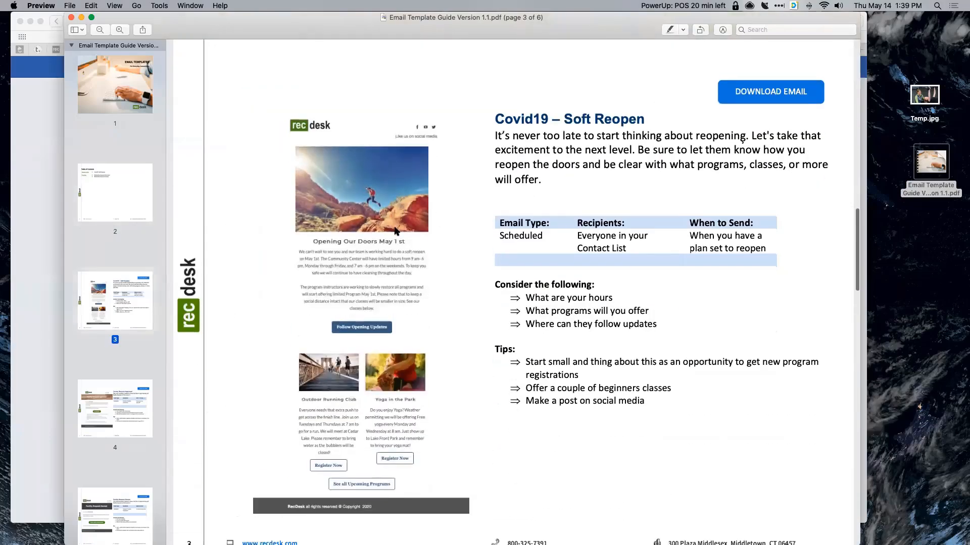
scroll(397, 231, "down", 1)
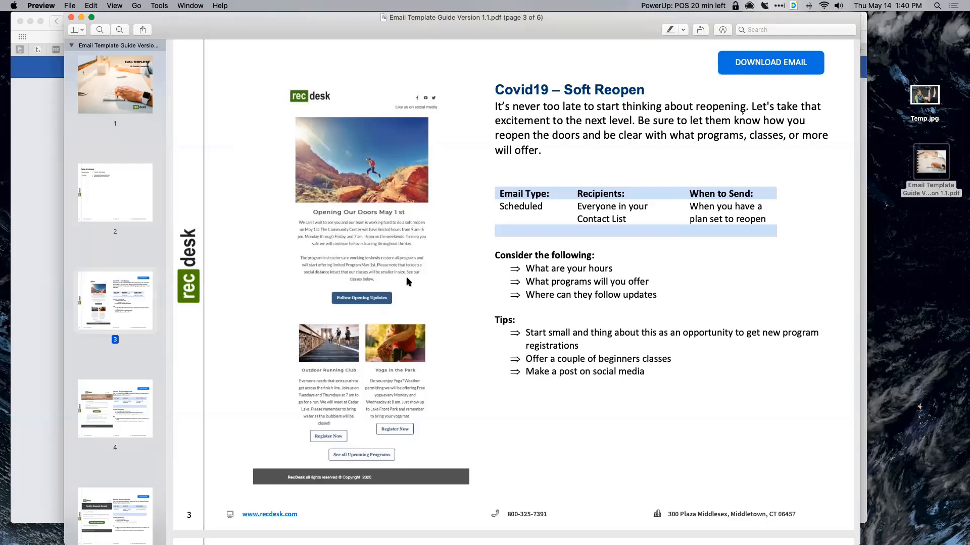
scroll(417, 265, "down", 3)
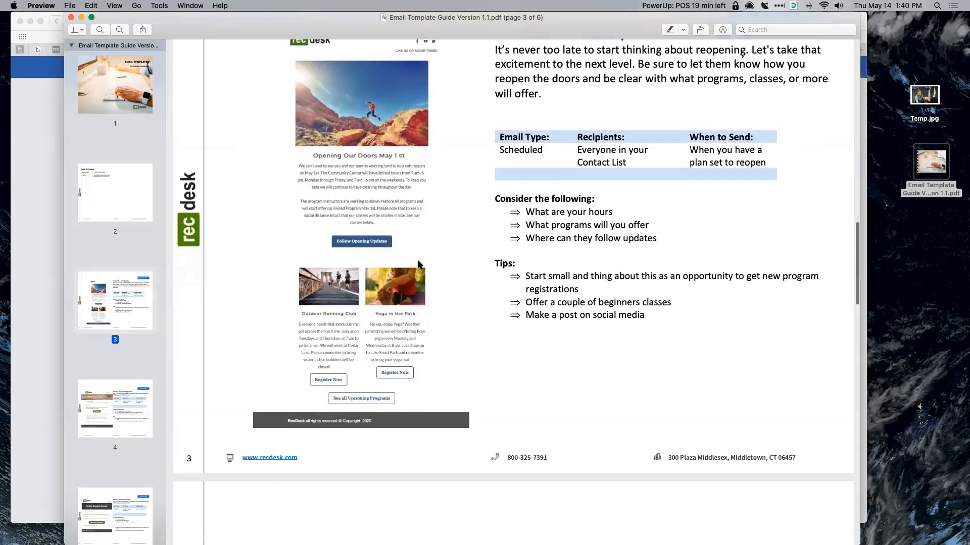
scroll(409, 255, "up", 2)
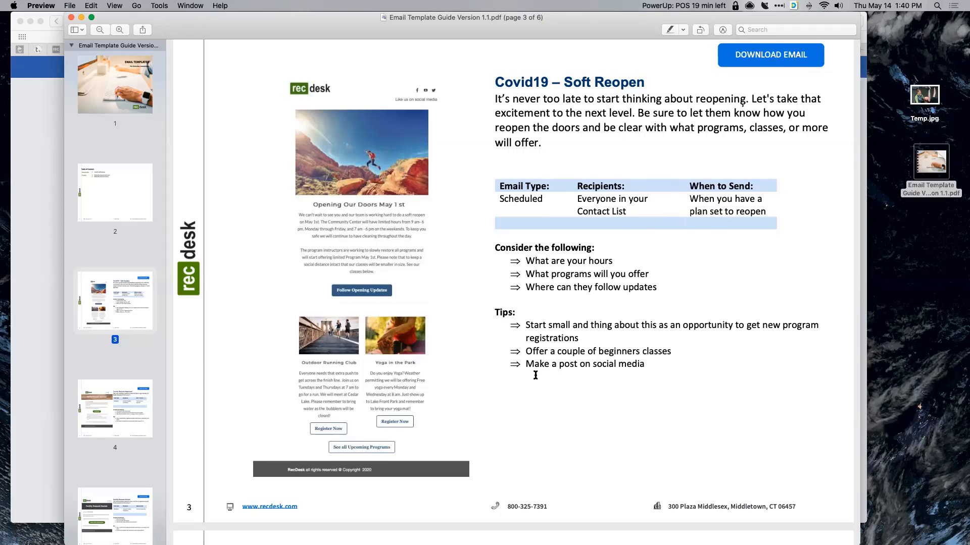
scroll(530, 355, "down", 2)
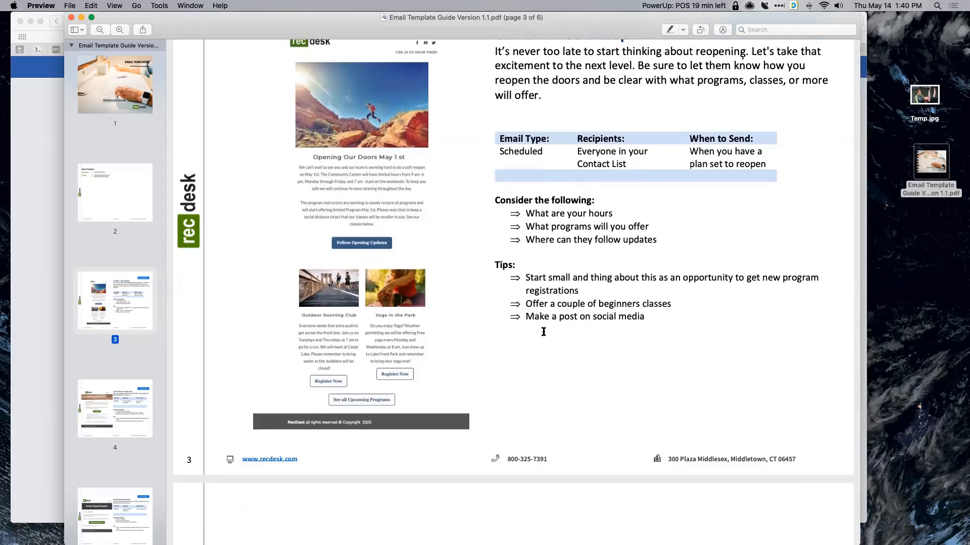
scroll(526, 288, "down", 1)
scroll(517, 281, "up", 2)
scroll(517, 281, "up", 2)
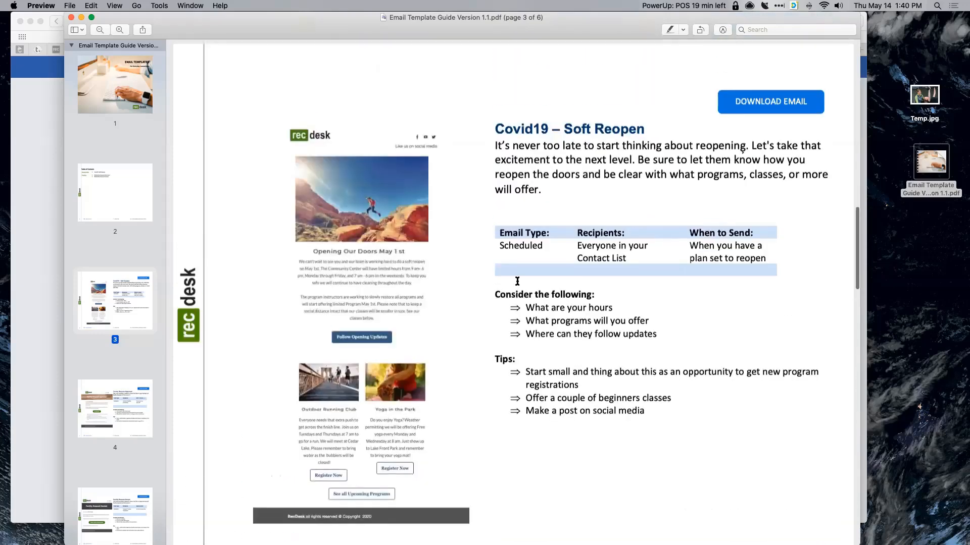
scroll(516, 281, "down", 1)
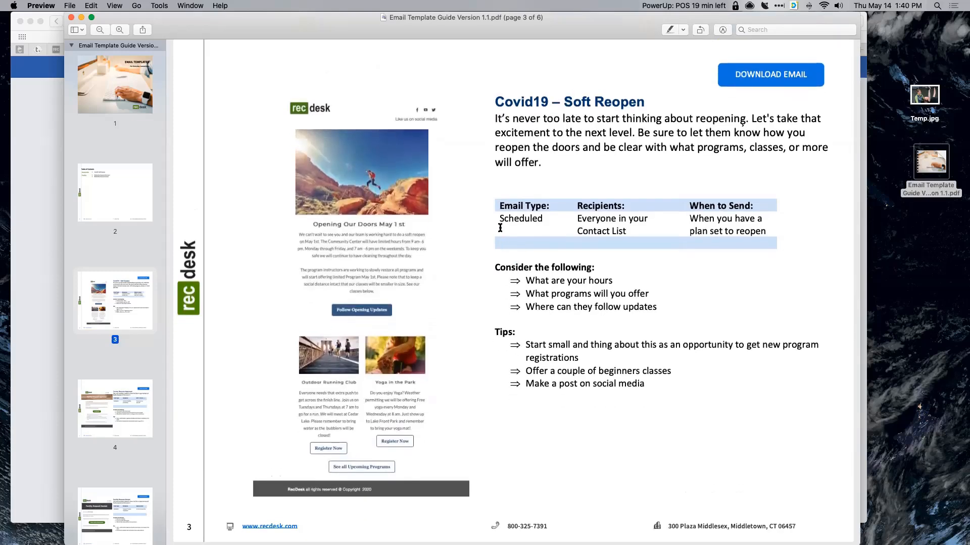
scroll(509, 252, "down", 5)
scroll(509, 252, "down", 1)
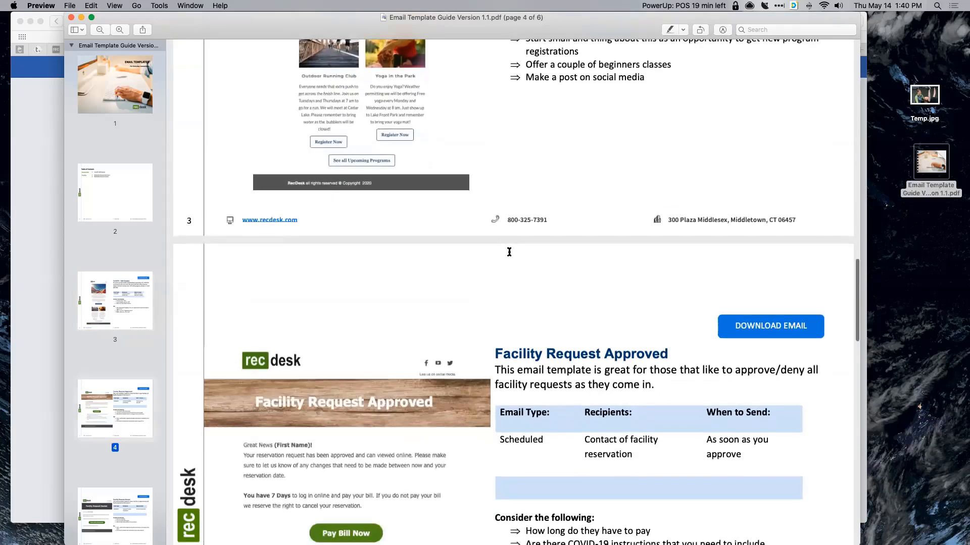
scroll(574, 251, "up", 2)
scroll(606, 277, "up", 3)
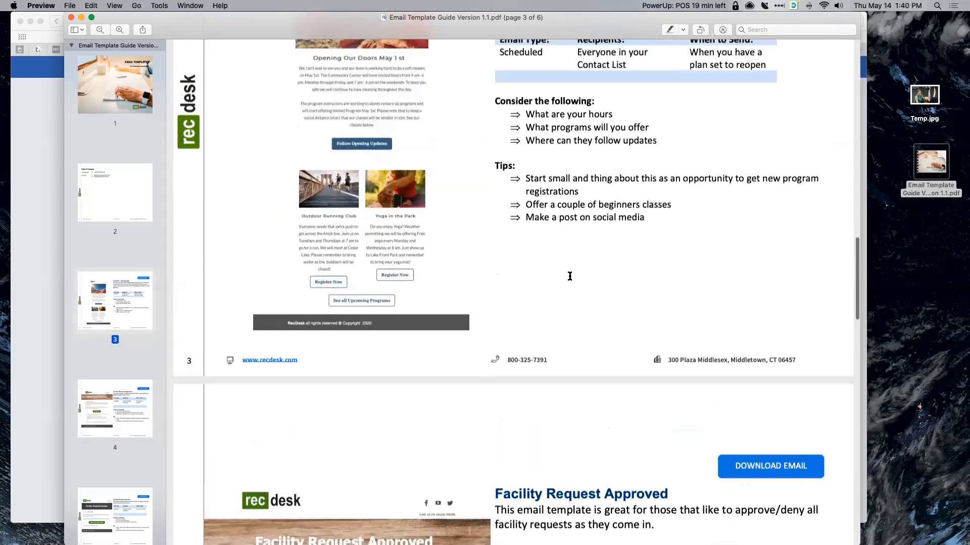
scroll(568, 275, "up", 3)
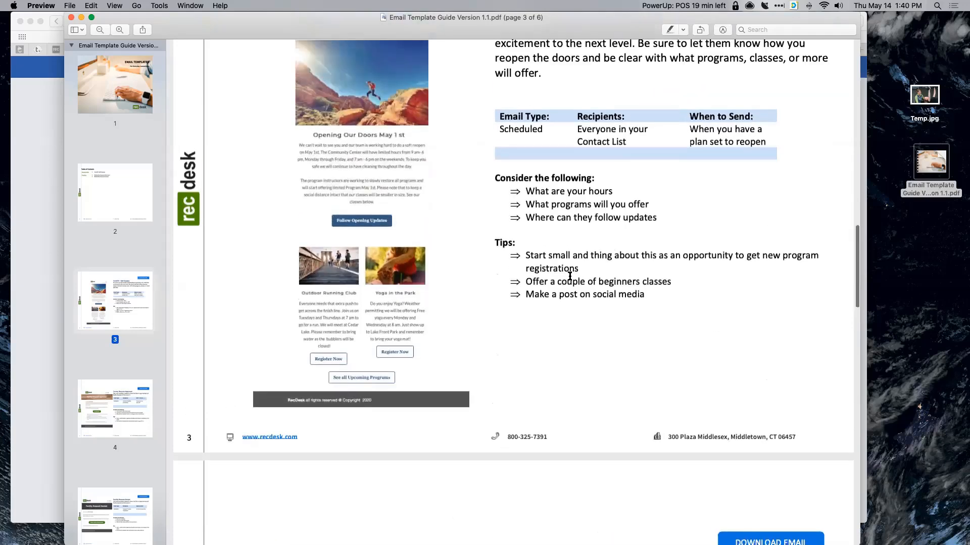
scroll(570, 276, "up", 1)
scroll(374, 147, "up", 3)
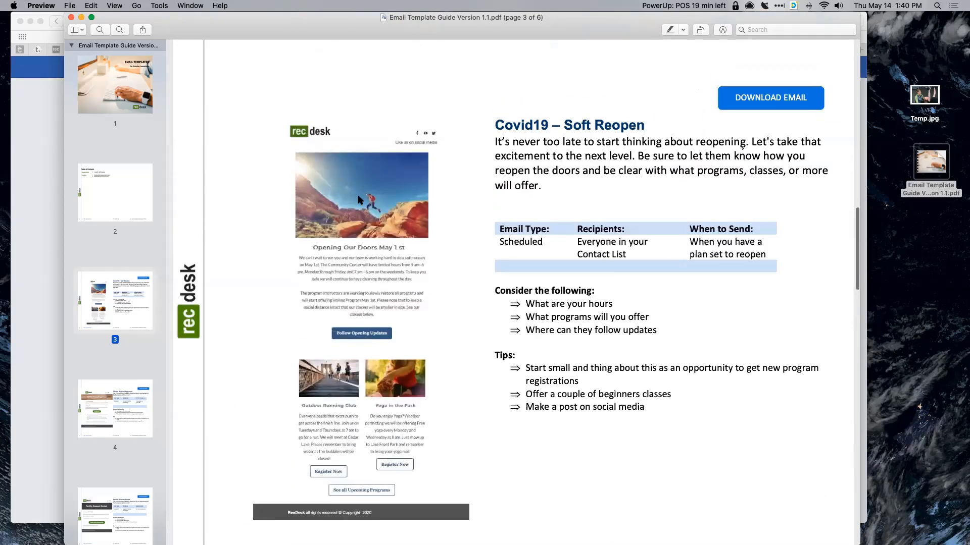
scroll(279, 172, "down", 10)
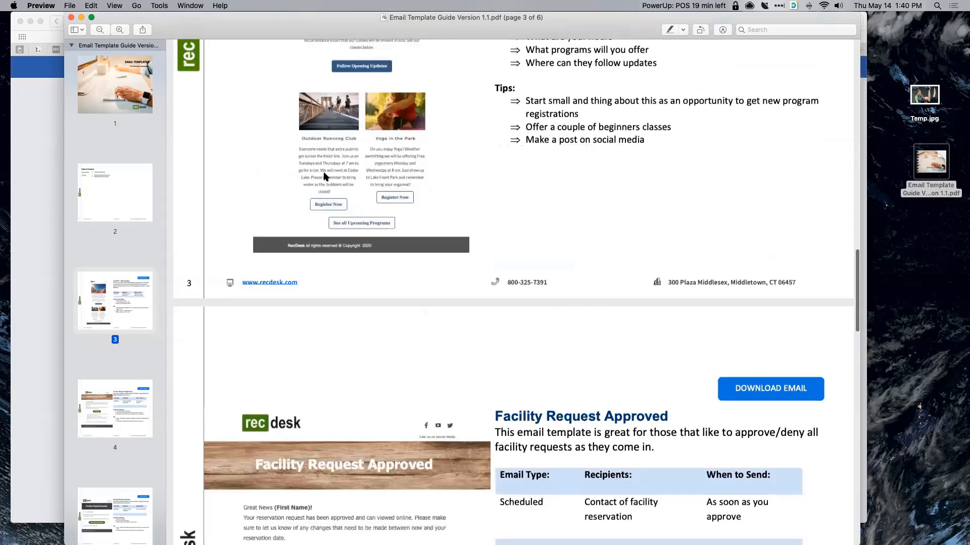
scroll(402, 179, "down", 7)
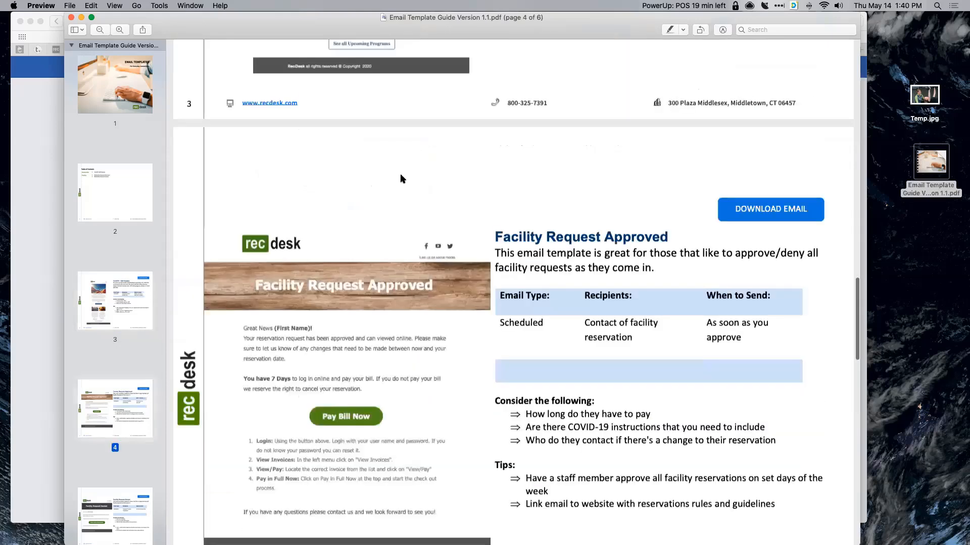
- Scroll the guide back to page 3 of 6, the Covid19 – Soft Reopen template
scroll(403, 178, "down", 4)
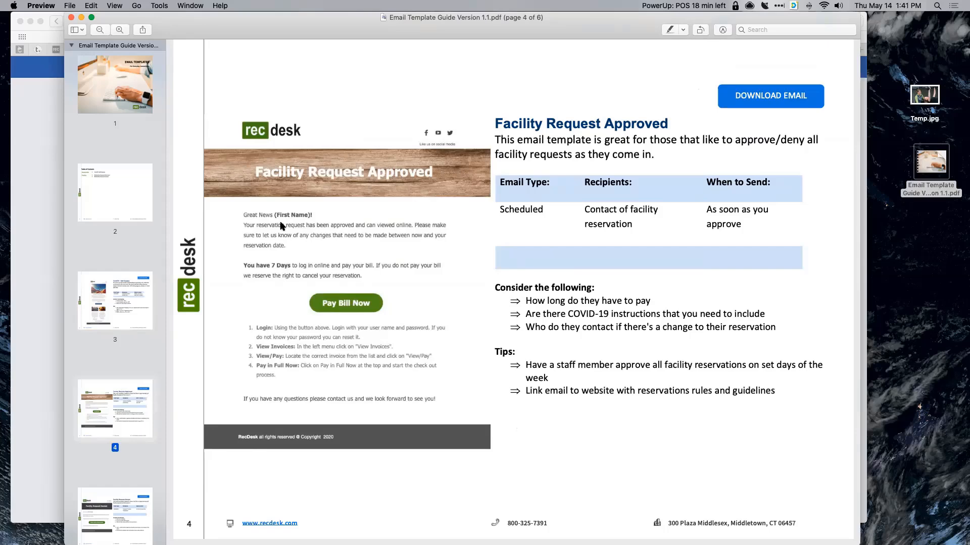
scroll(282, 226, "down", 5)
scroll(281, 225, "down", 5)
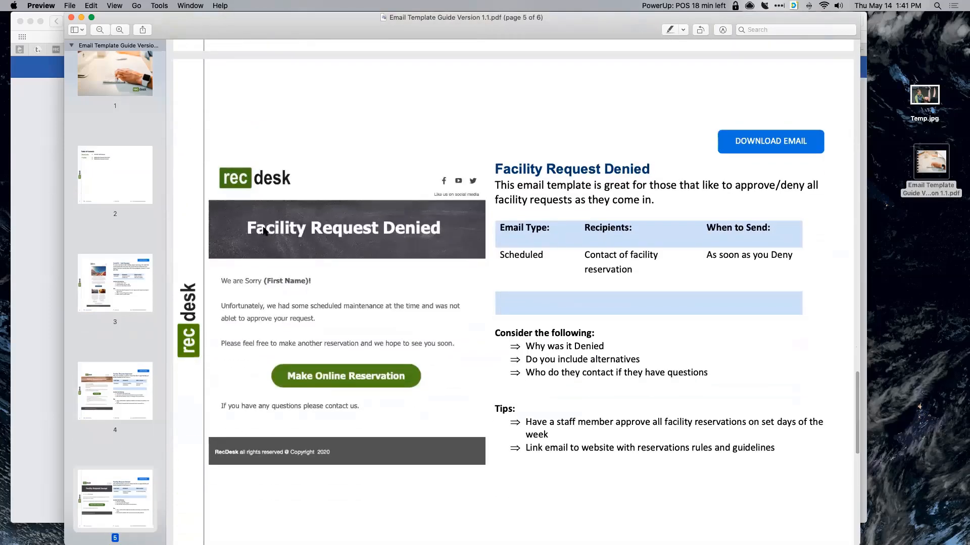
scroll(263, 231, "down", 3)
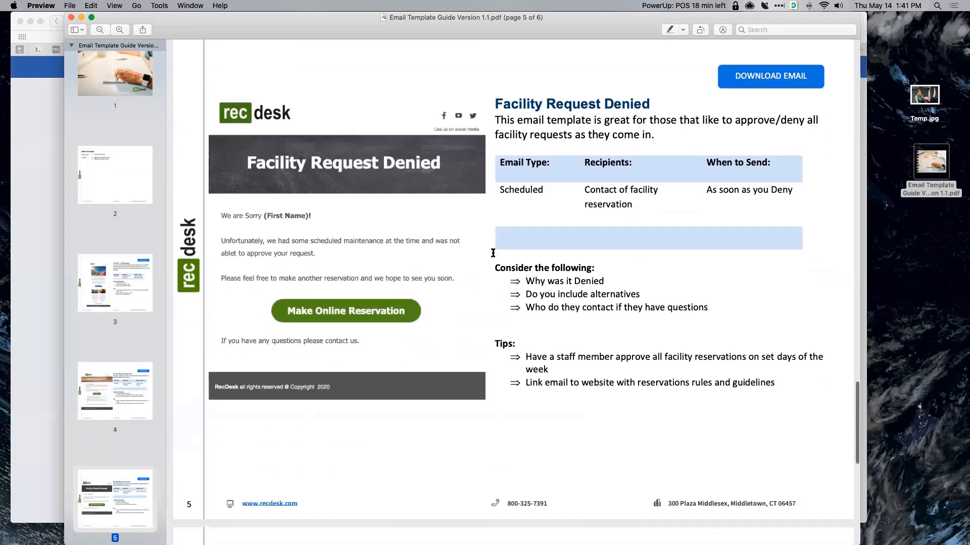
scroll(389, 227, "up", 2)
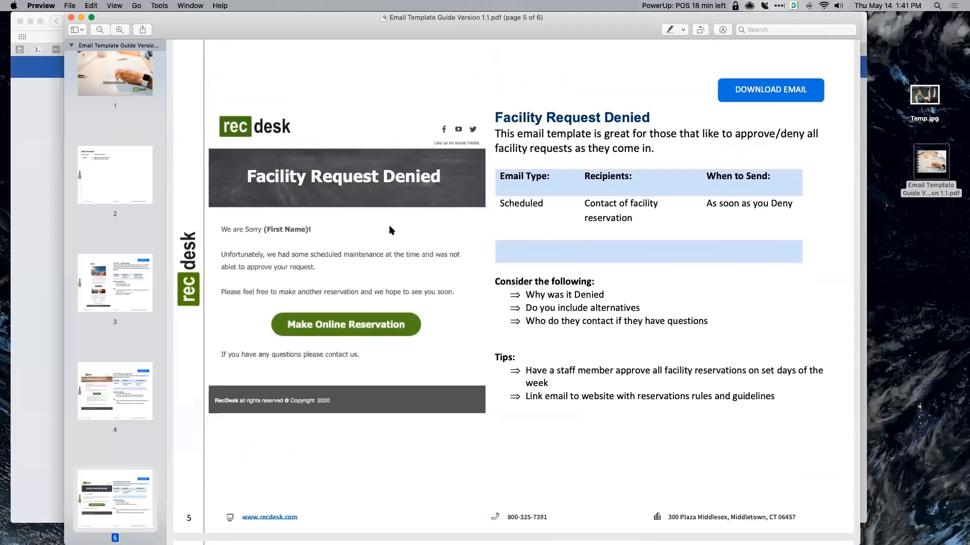
scroll(390, 227, "up", 6)
scroll(389, 230, "up", 2)
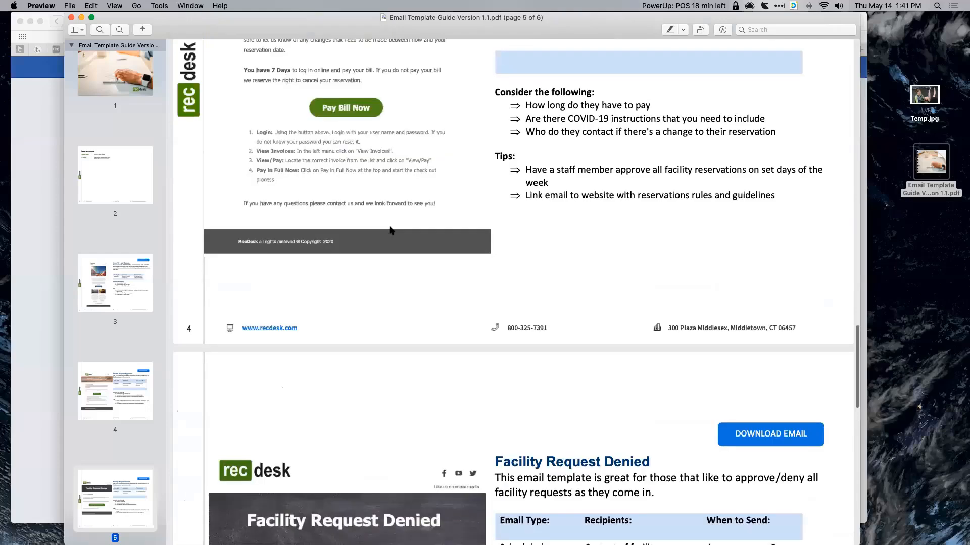
scroll(389, 231, "up", 1)
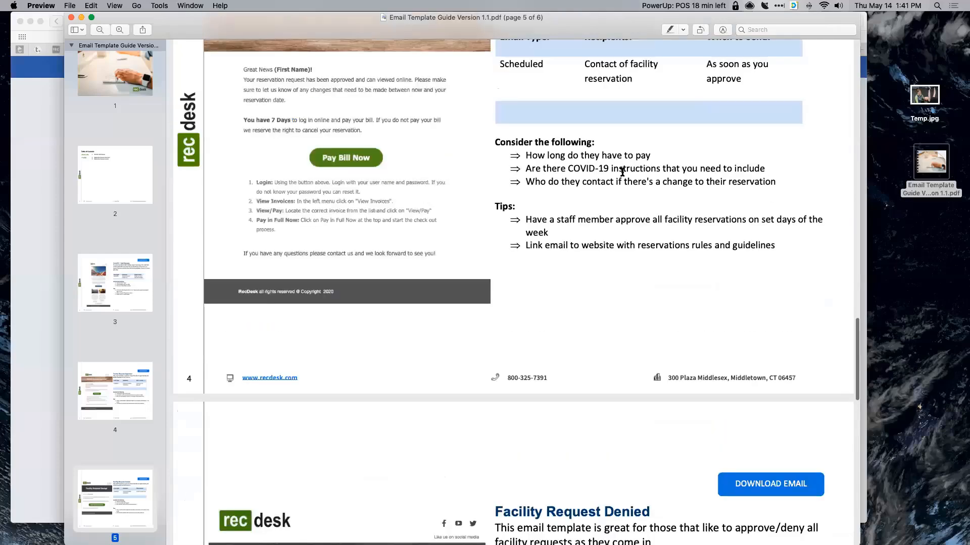
scroll(760, 113, "up", 3)
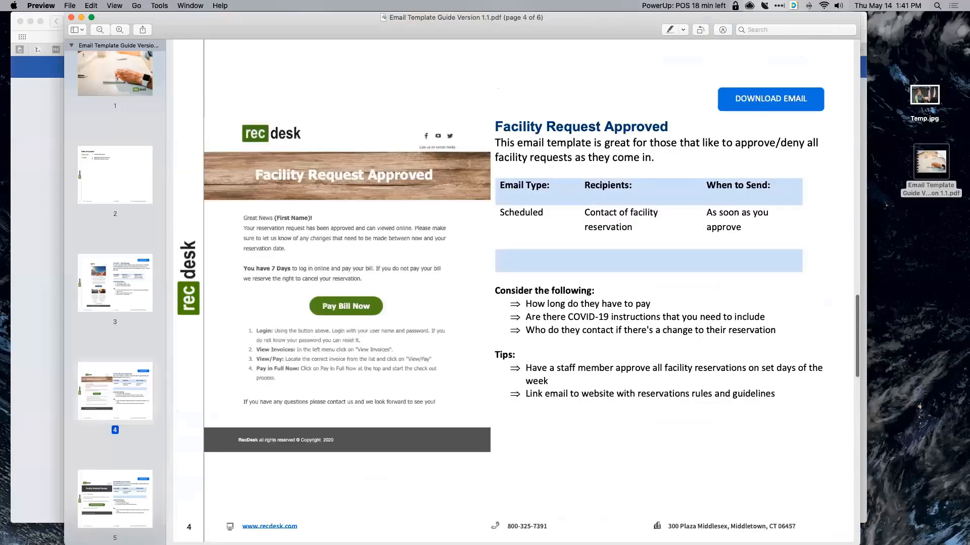
scroll(467, 115, "up", 2)
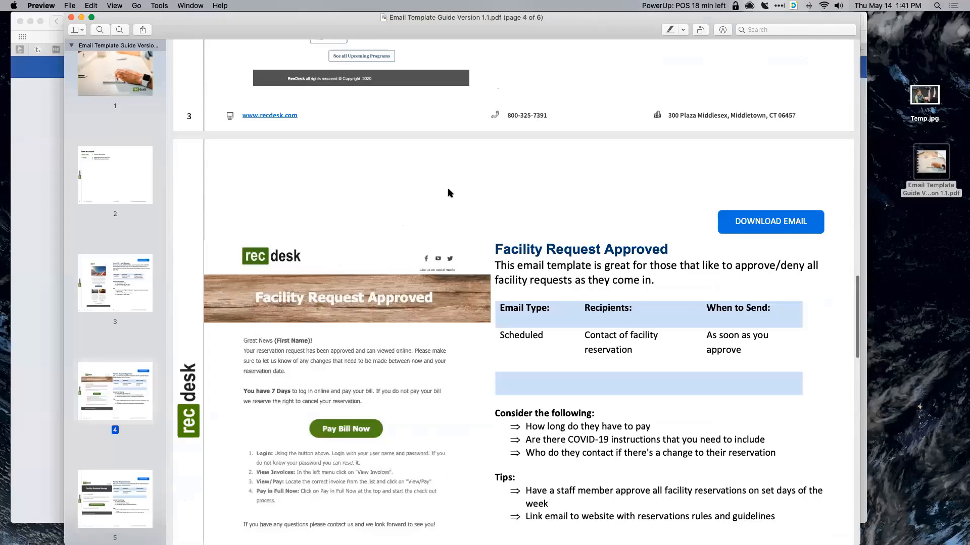
scroll(513, 211, "up", 8)
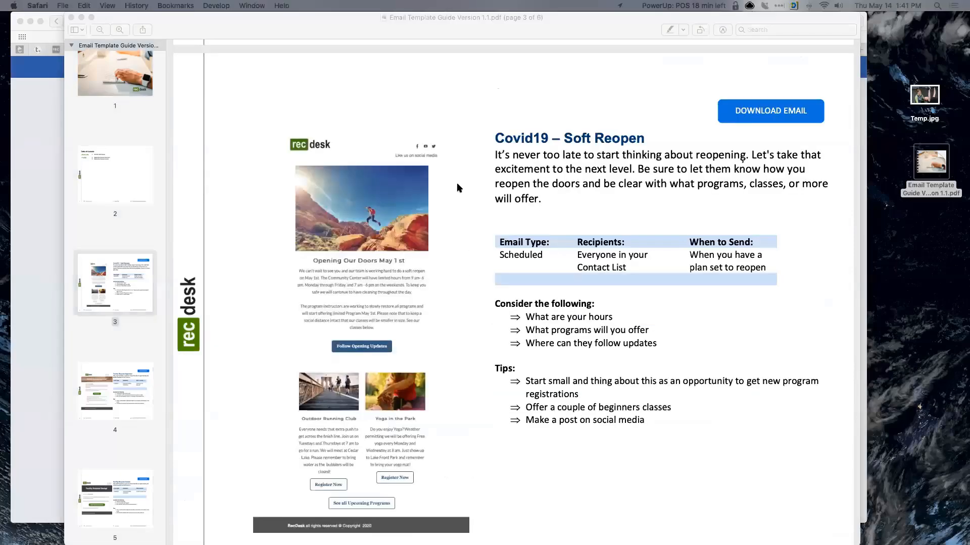
- Download the SoftReopen-COVID19 Version 1.1 workbook from the Drive preview and open it in Excel
key("super+grave")
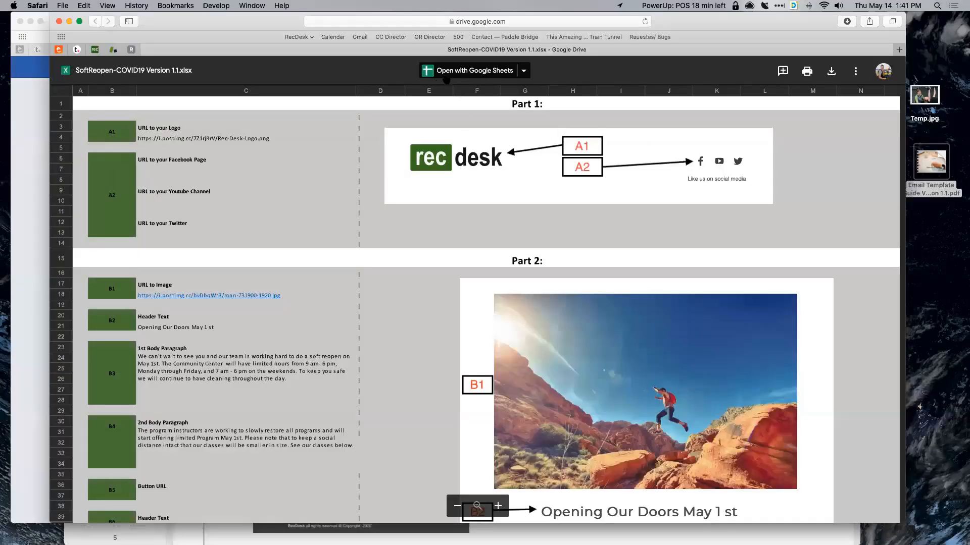
left_click(832, 72)
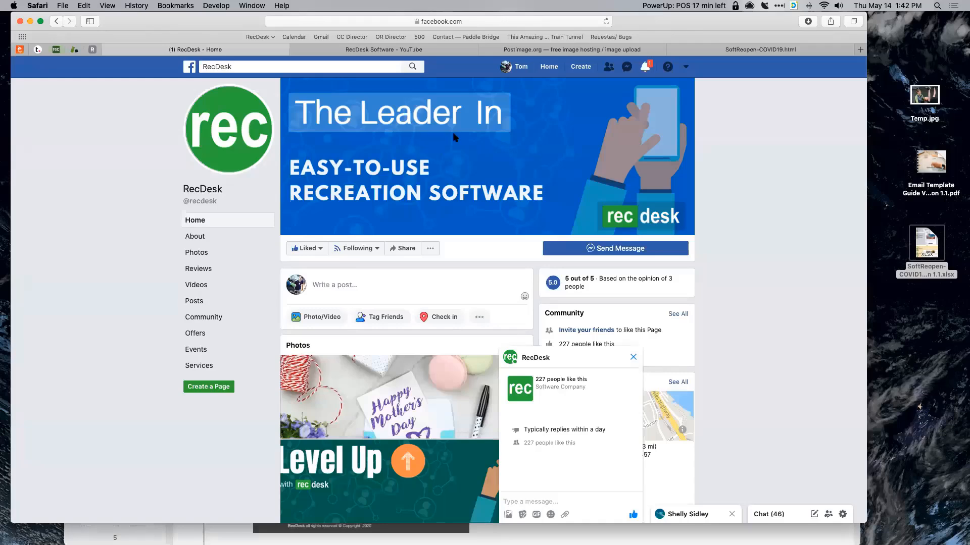
key("super+Tab")
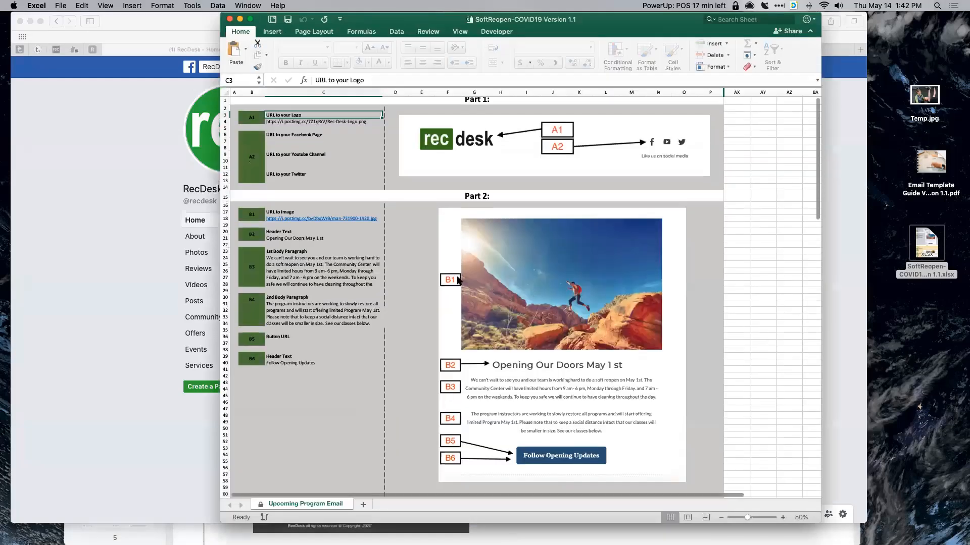
scroll(451, 272, "down", 5)
- Check the logo URL in C4 and the empty Facebook URL cell C7, then bring up the RecDesk Facebook page
scroll(451, 271, "up", 5)
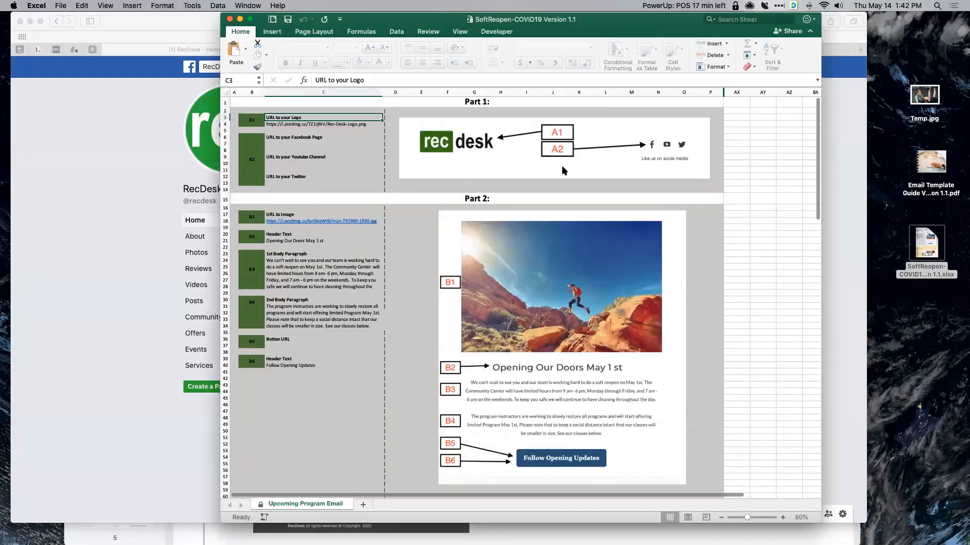
scroll(464, 146, "down", 2)
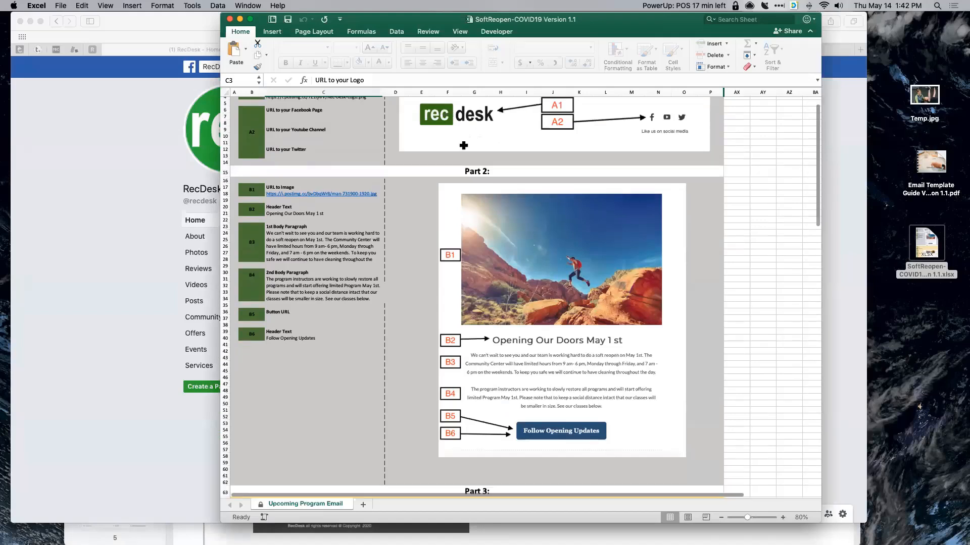
scroll(463, 145, "up", 2)
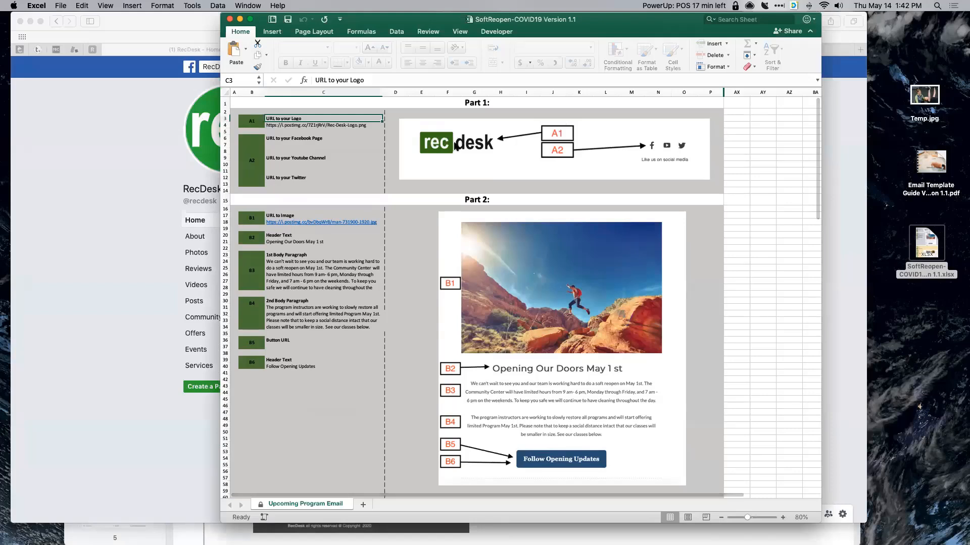
left_click(291, 125)
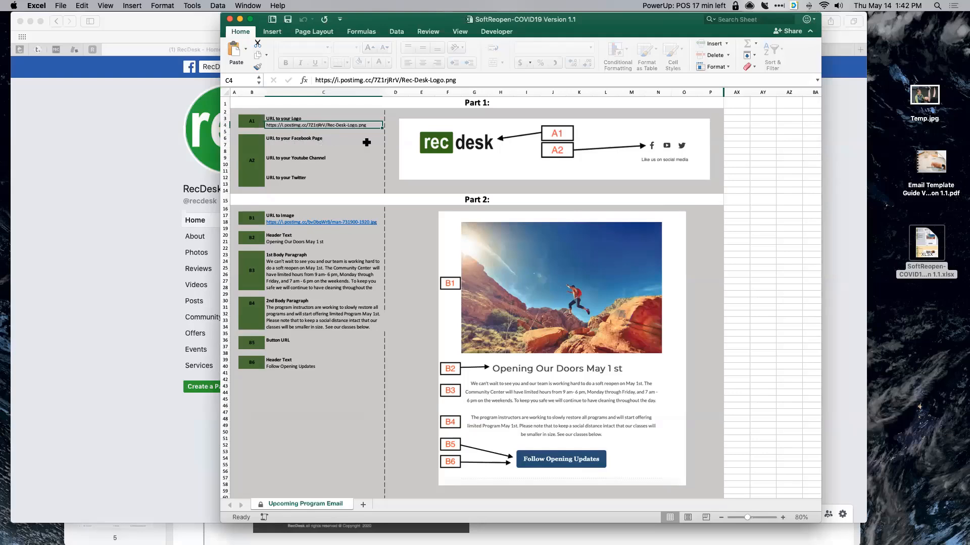
left_click(328, 143)
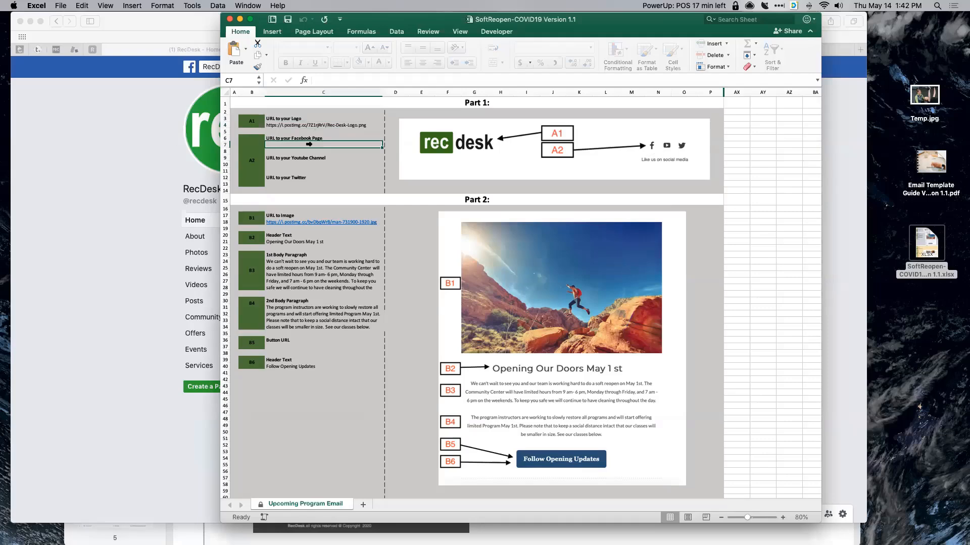
left_click(95, 144)
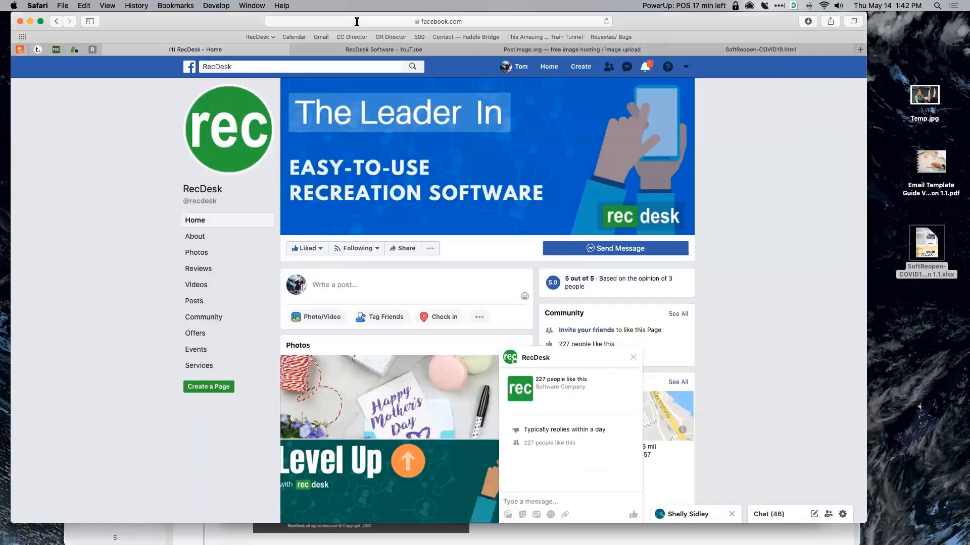
- Copy the RecDesk Facebook page address and uncover the spreadsheet behind the browser
left_click(432, 20)
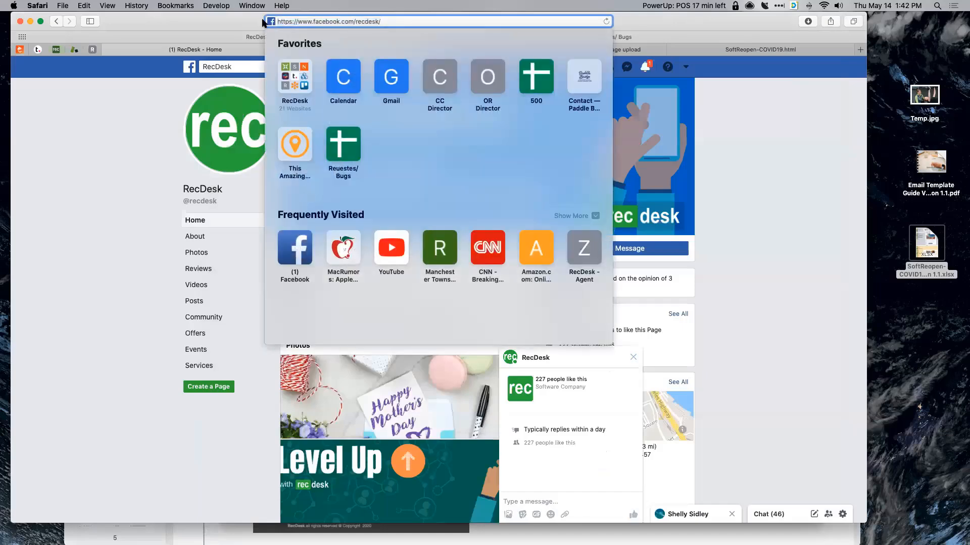
key("super+c")
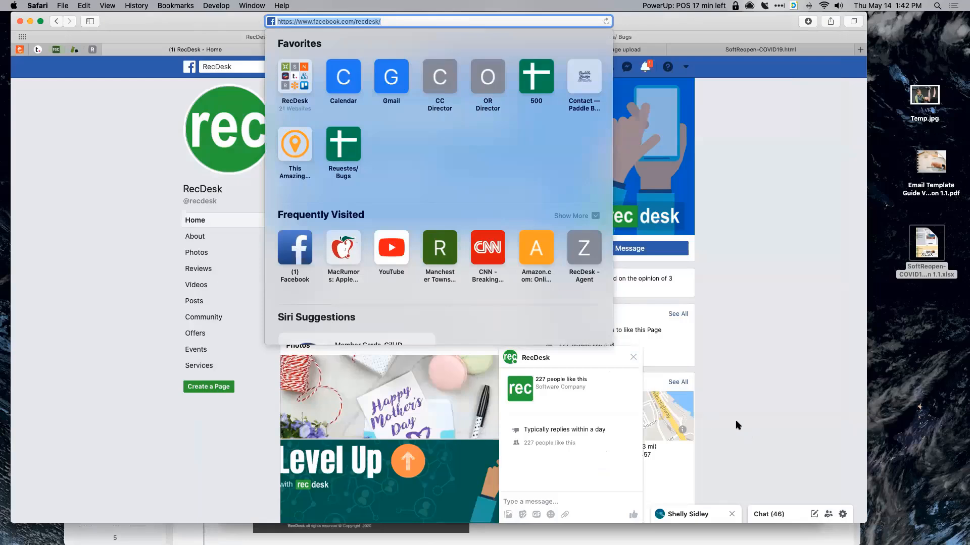
key("super+Tab")
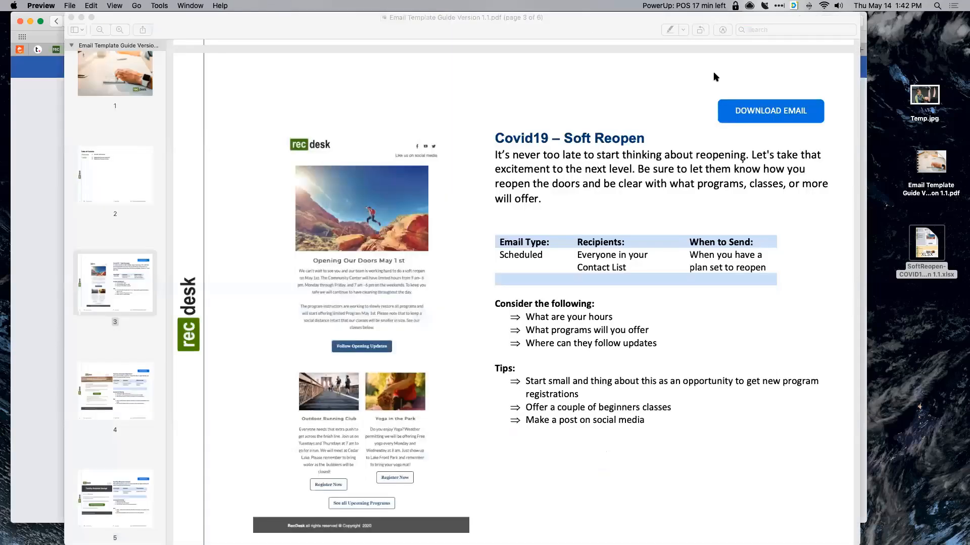
key("super+m")
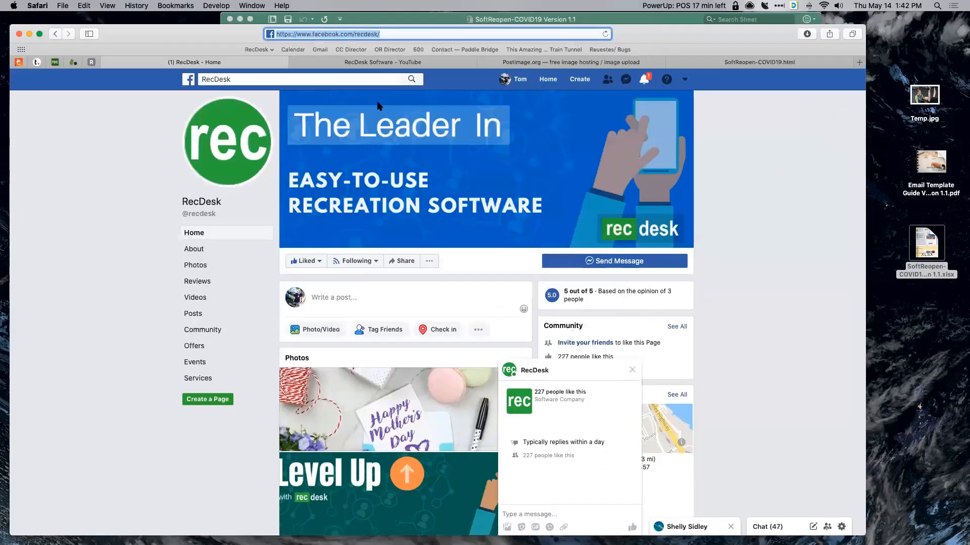
left_click_drag(474, 40, 473, 81)
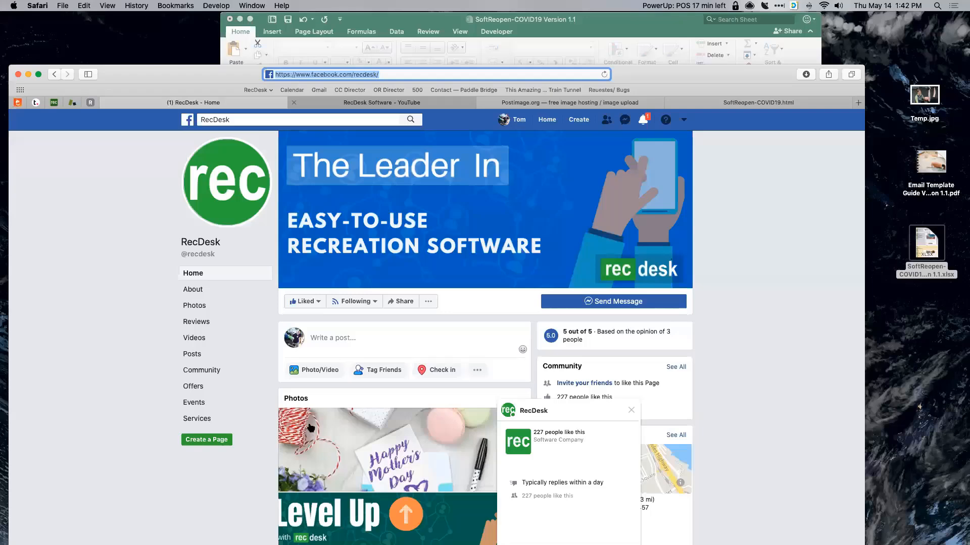
- Copy the RecDesk YouTube channel address and paste it into C10
key("ctrl+Tab")
key("super+l")
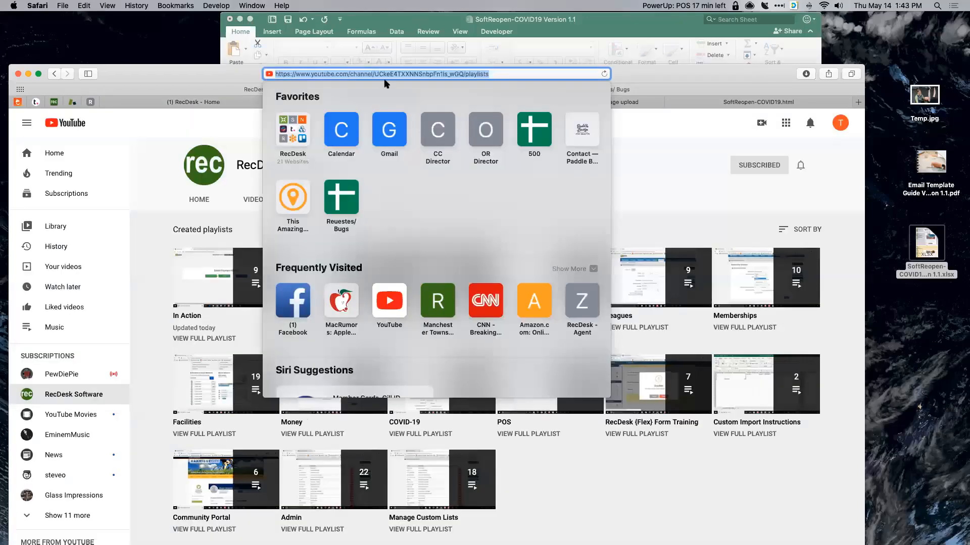
key("Escape")
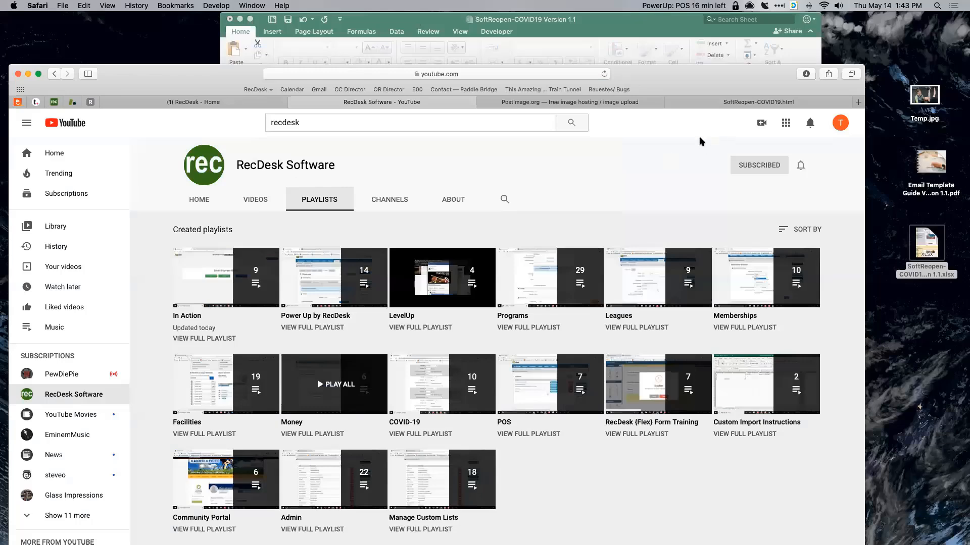
key("super+Tab")
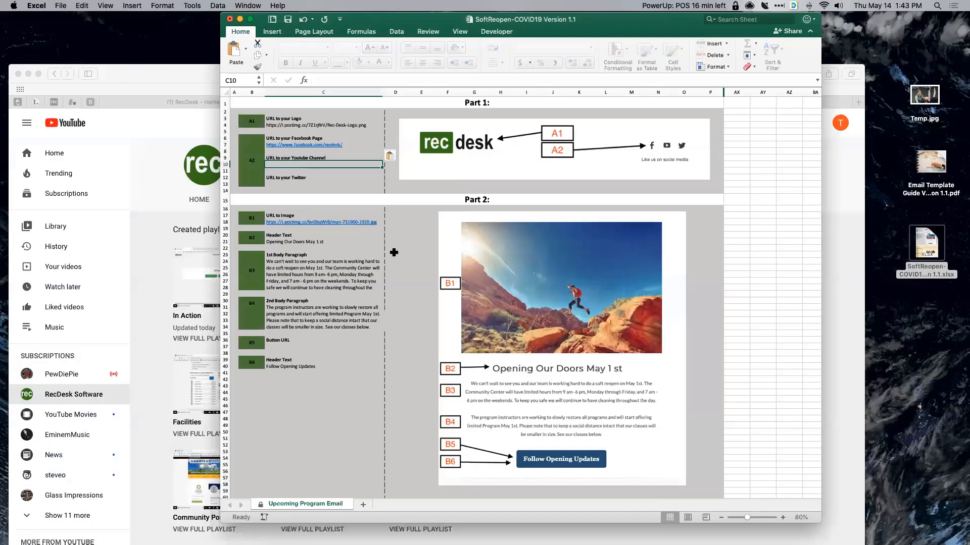
key("super+v")
key("Return")
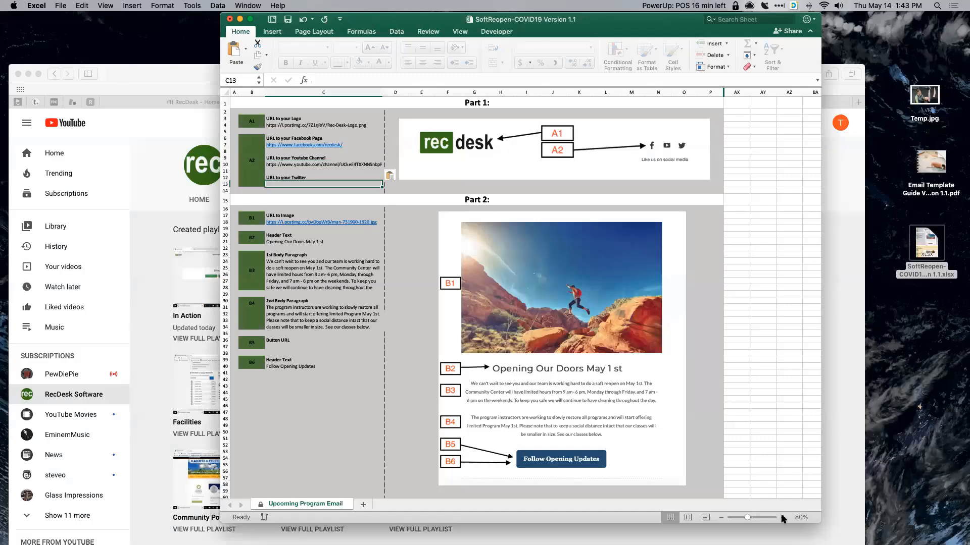
key("super+Tab")
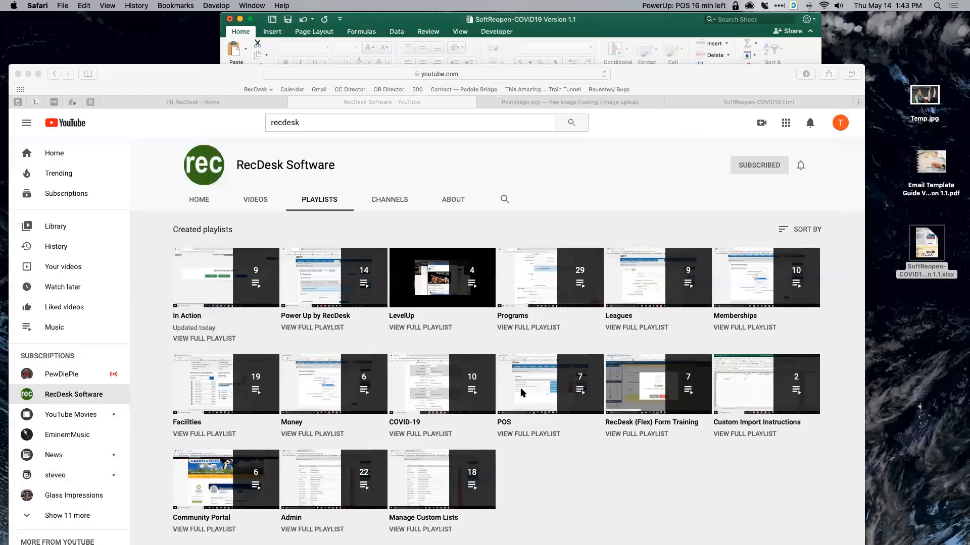
key("super+Tab")
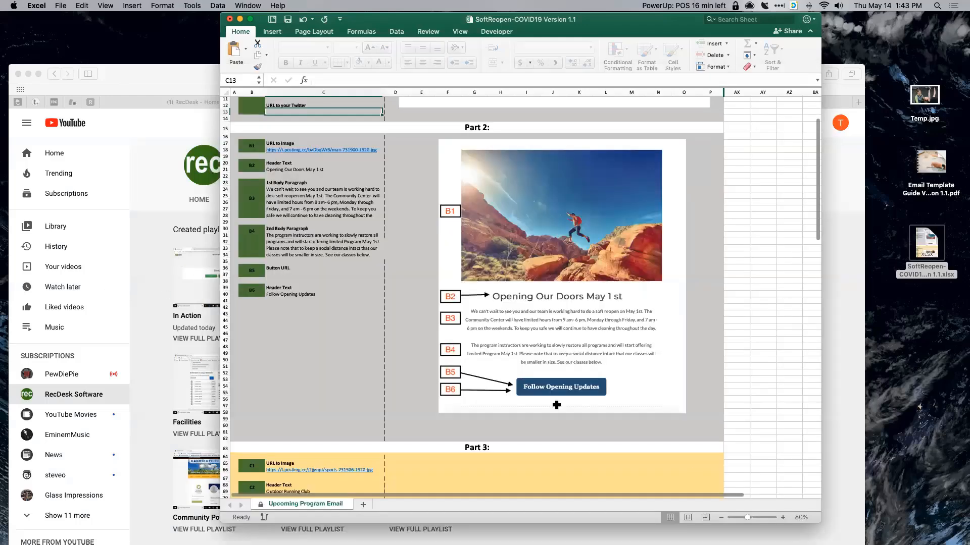
- Zoom the sheet to 90%, then look over the Temp.jpg photo in Preview and close it
left_click(783, 518)
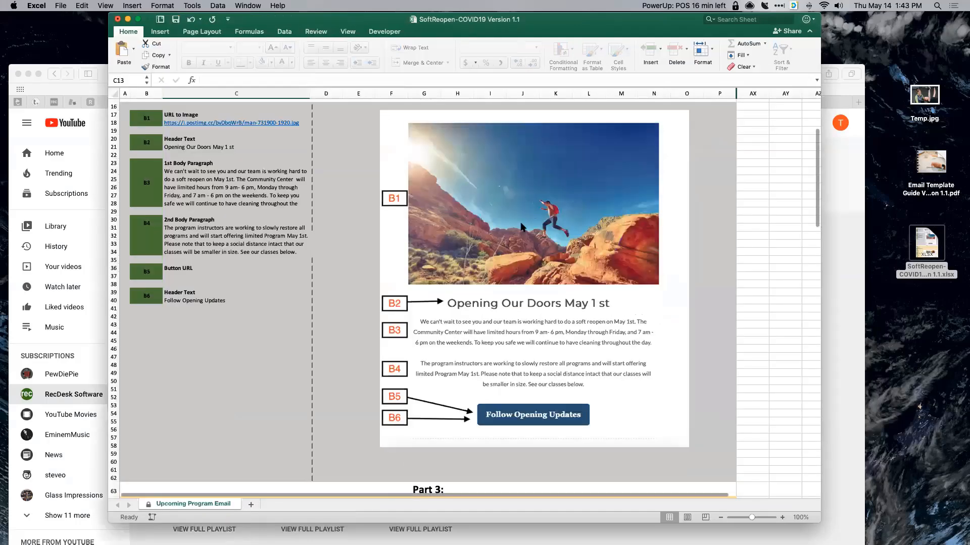
scroll(525, 229, "up", 2)
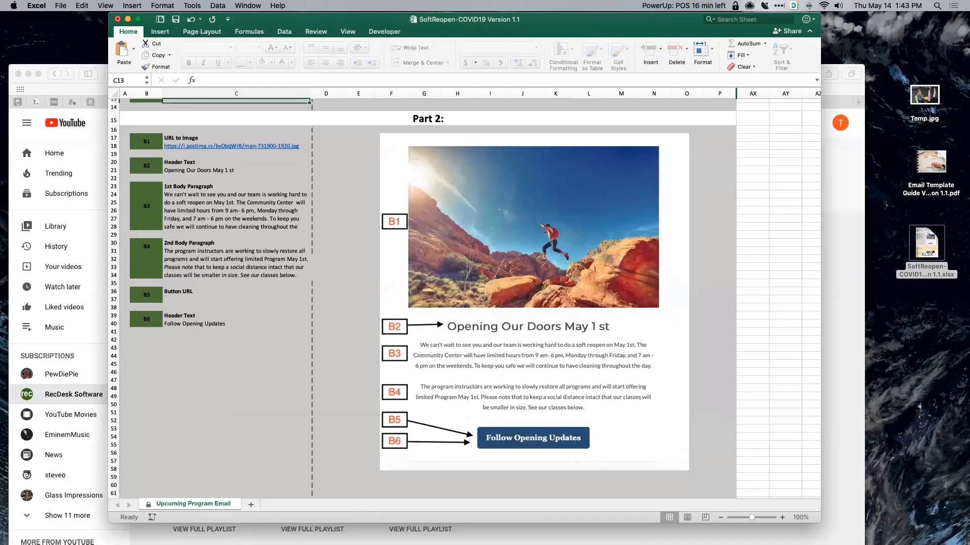
left_click(924, 95)
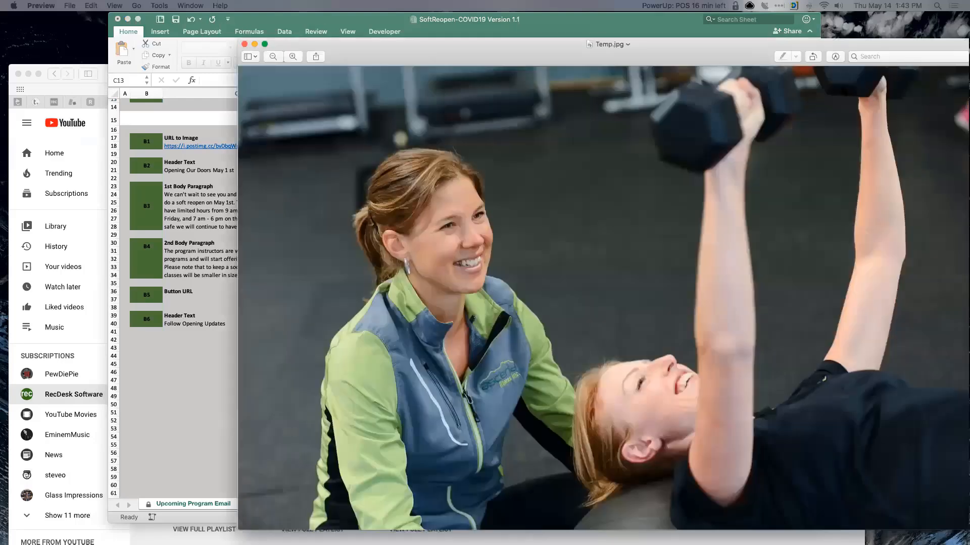
left_click_drag(384, 44, 345, 28)
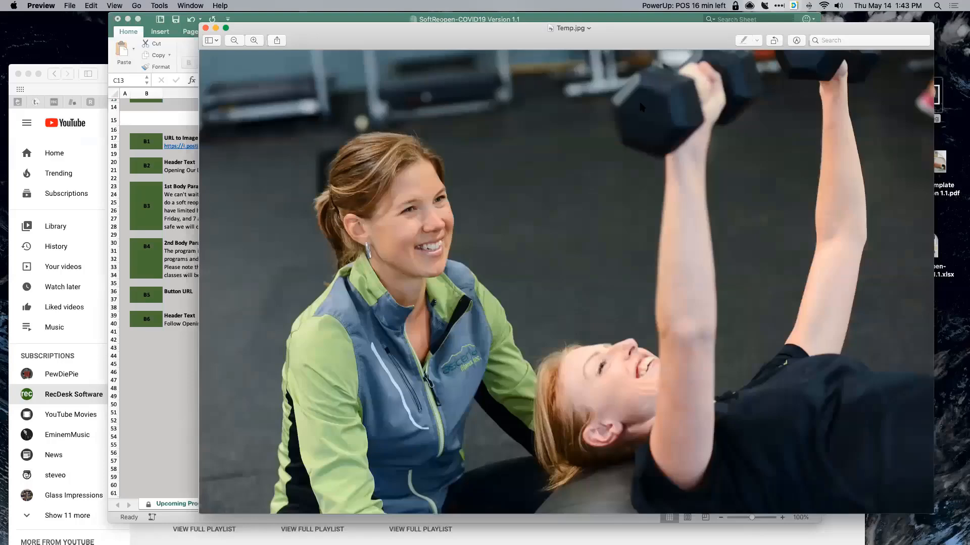
key("super+w")
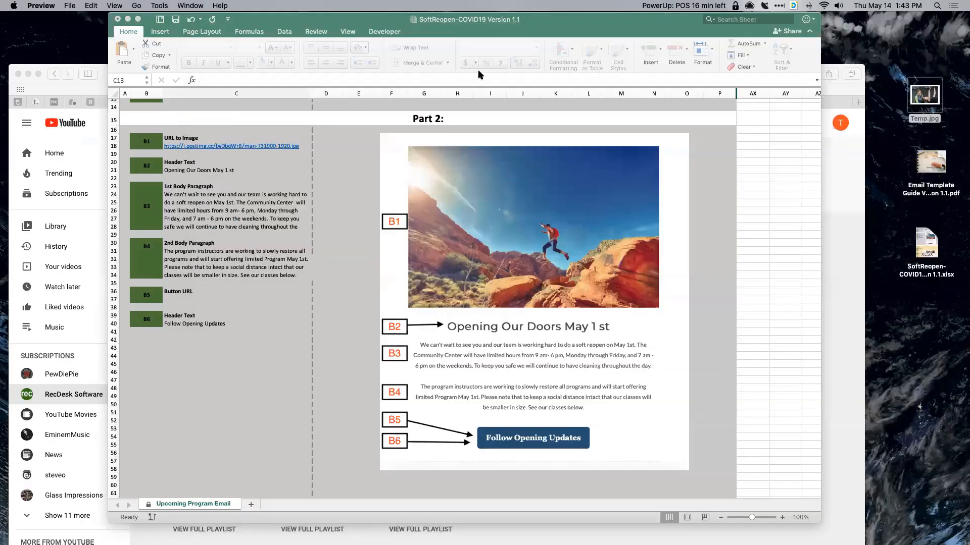
key("super+Tab")
- Open the Stock Photos (Don't Delete) album on Postimage and delete both old Temp images
key("ctrl+Tab")
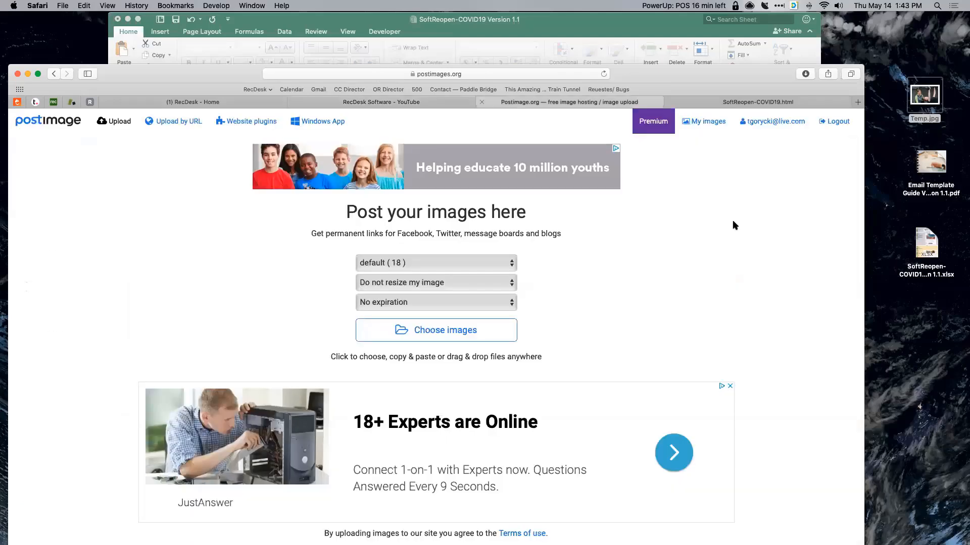
key("super+l")
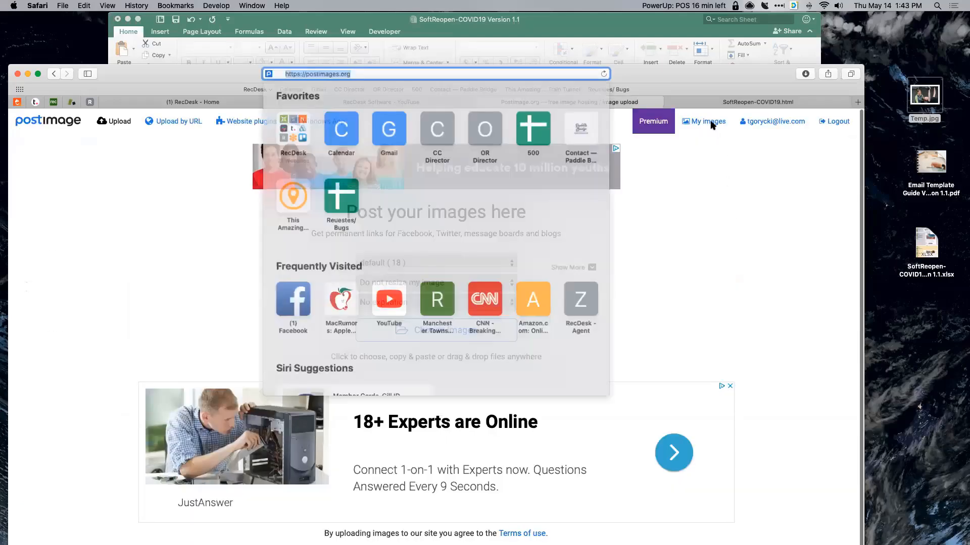
key("Escape")
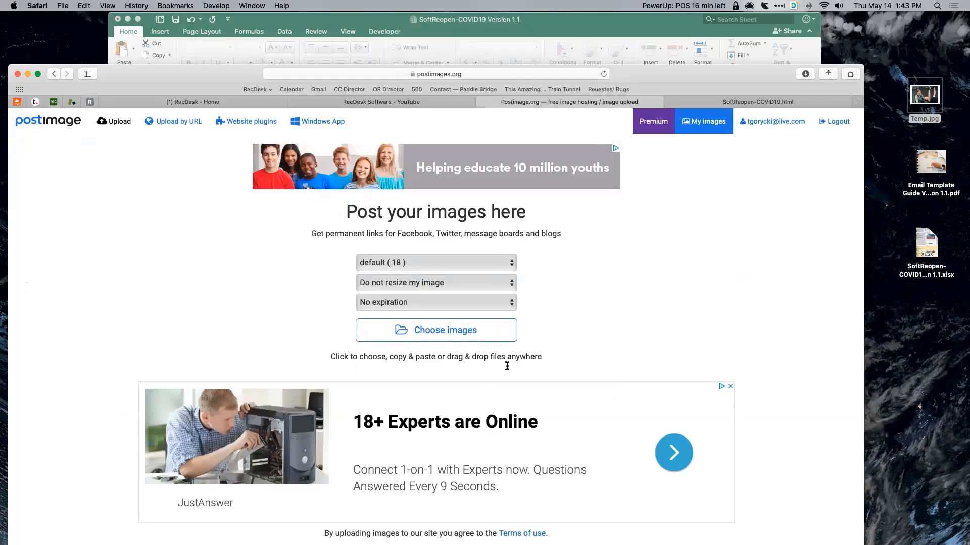
scroll(510, 356, "down", 5)
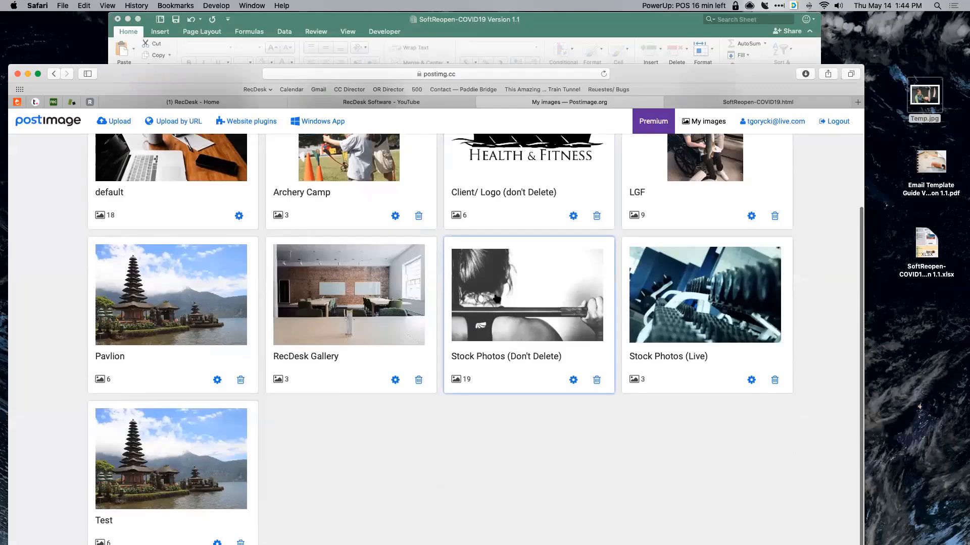
left_click(497, 299)
scroll(498, 490, "down", 2)
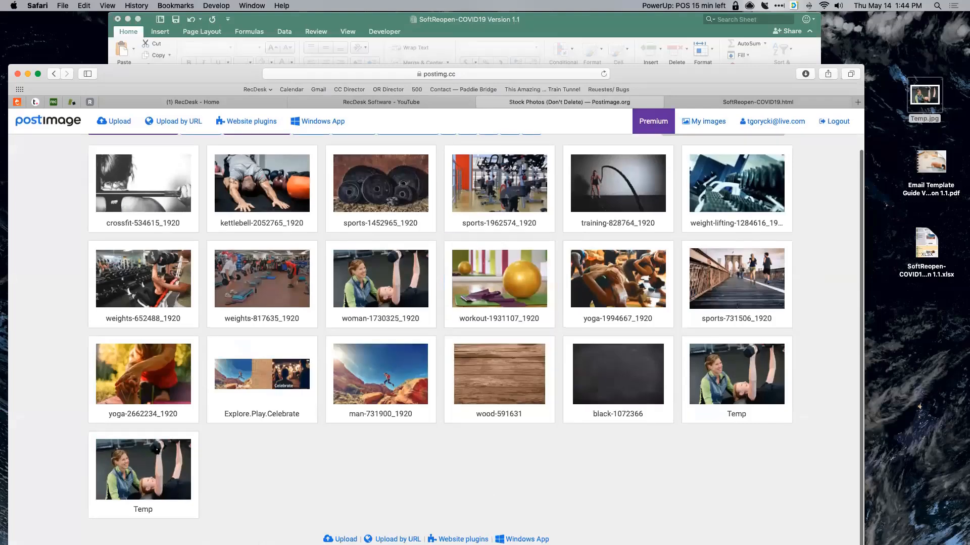
left_click(190, 450)
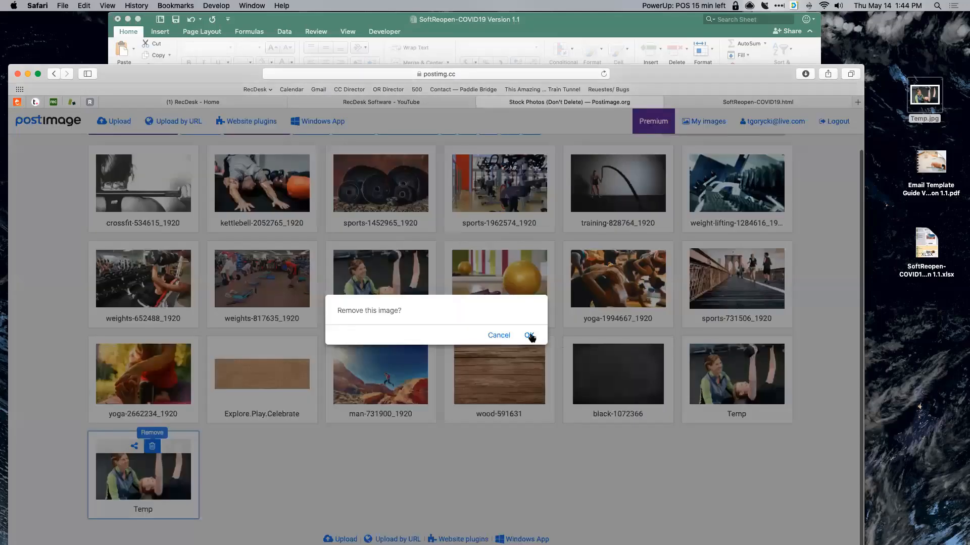
left_click(528, 335)
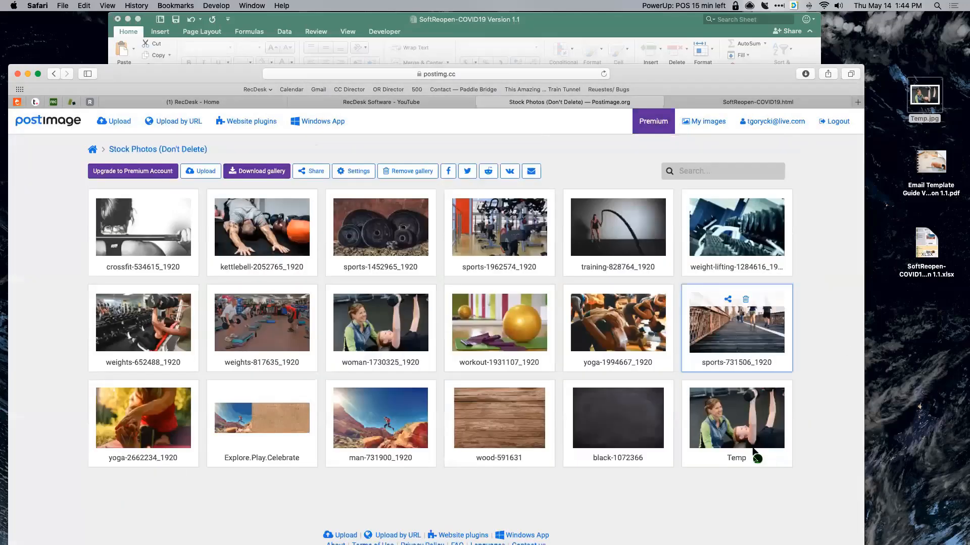
left_click(745, 394)
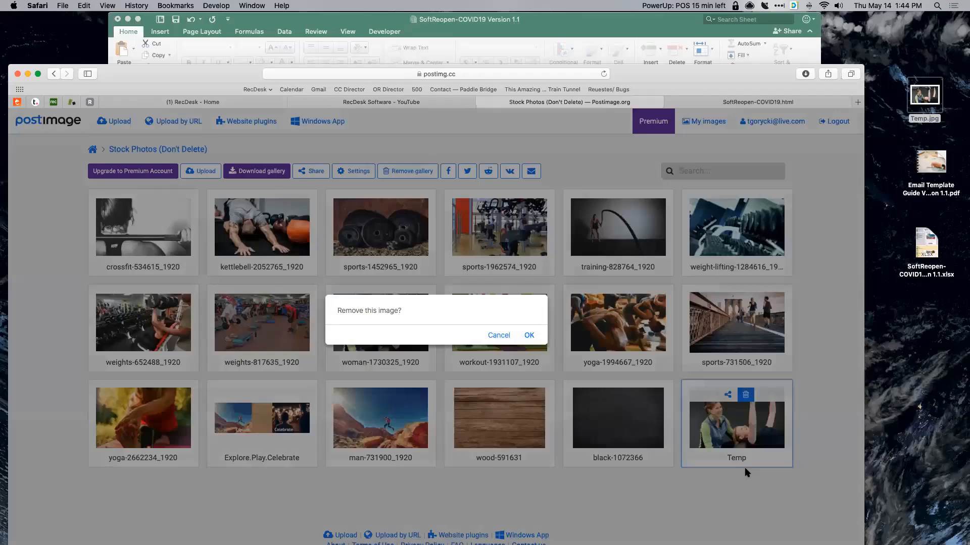
key("Return")
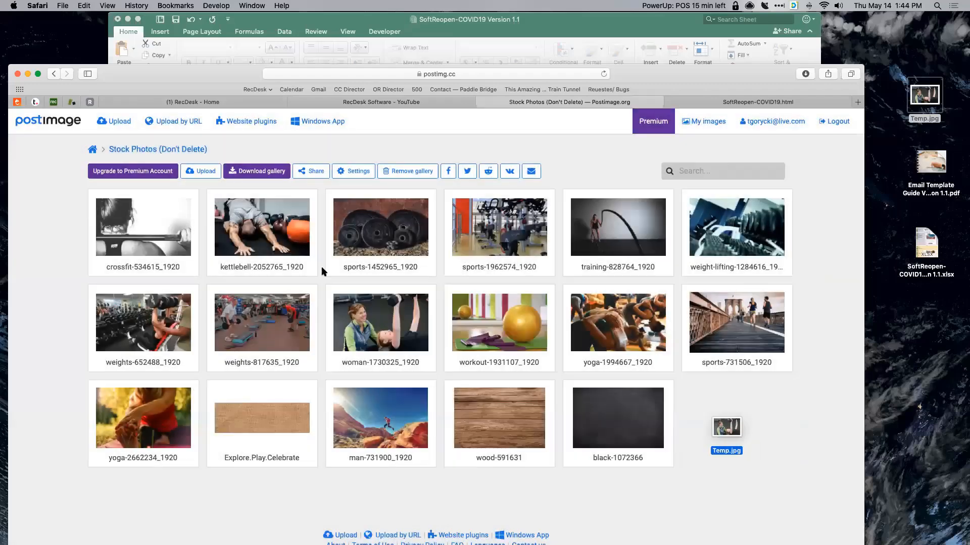
- Upload Temp.jpg to the album and copy its direct link from Share
left_click_drag(727, 427, 727, 427)
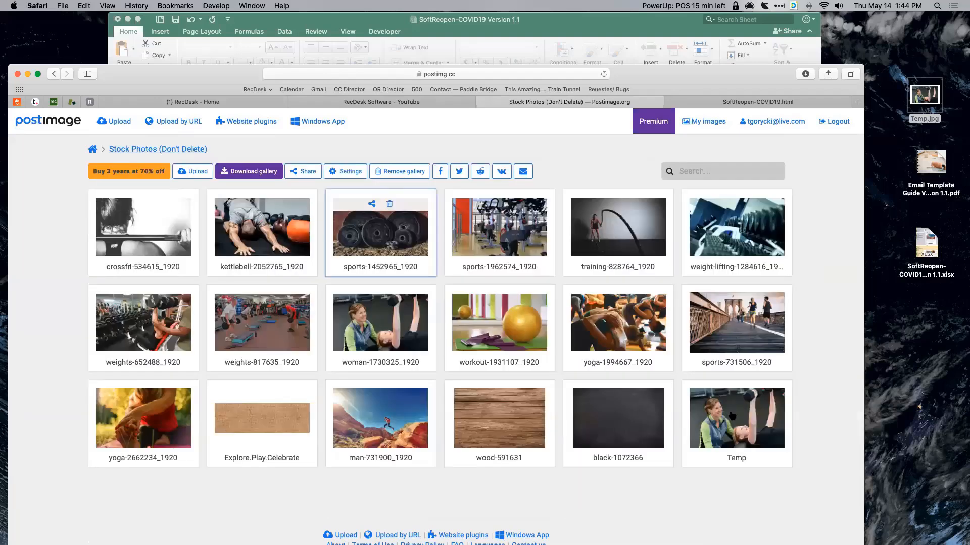
mouse_move(727, 402)
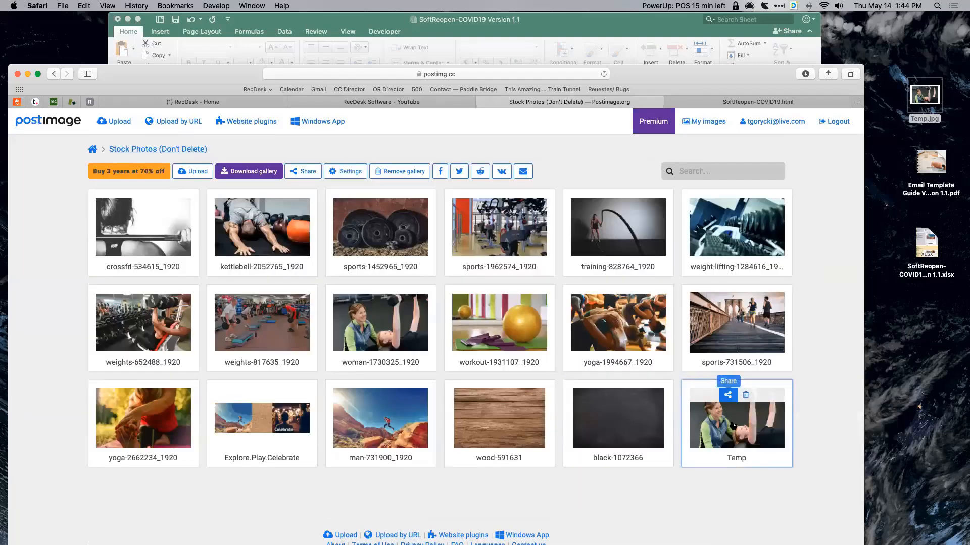
left_click(728, 397)
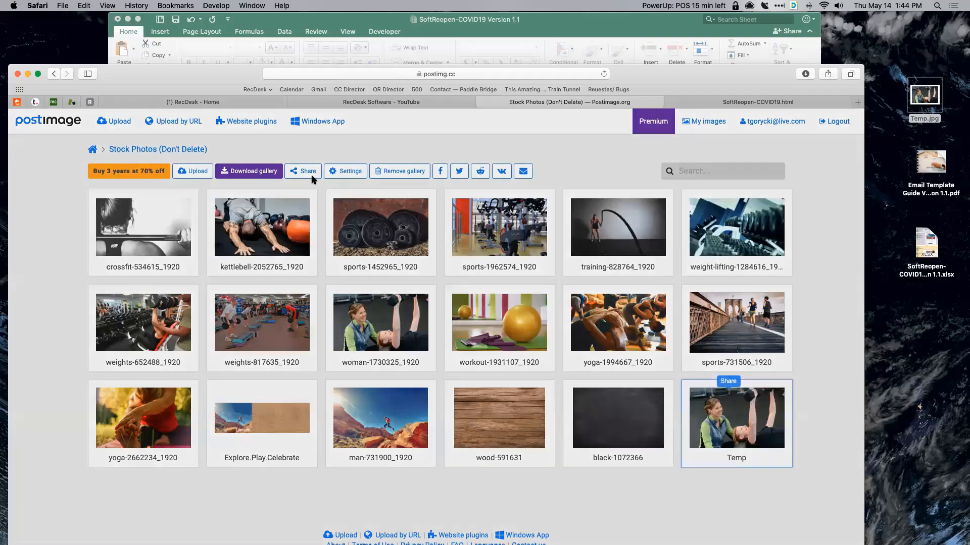
left_click(311, 175)
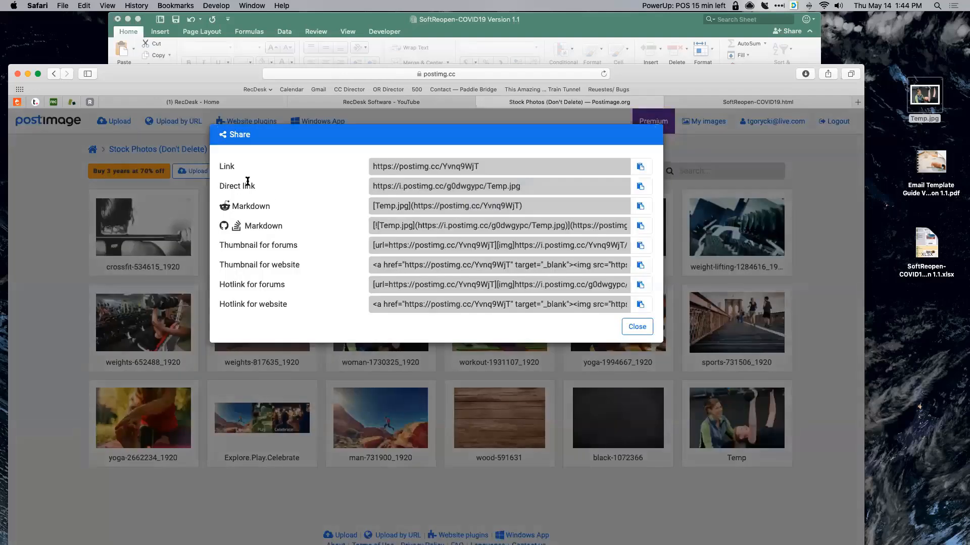
left_click(595, 188)
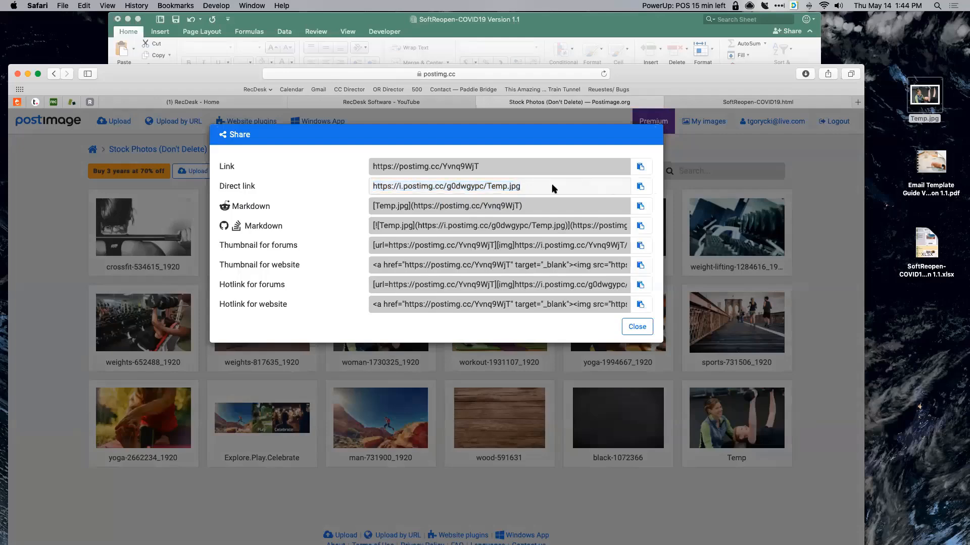
left_click(640, 186)
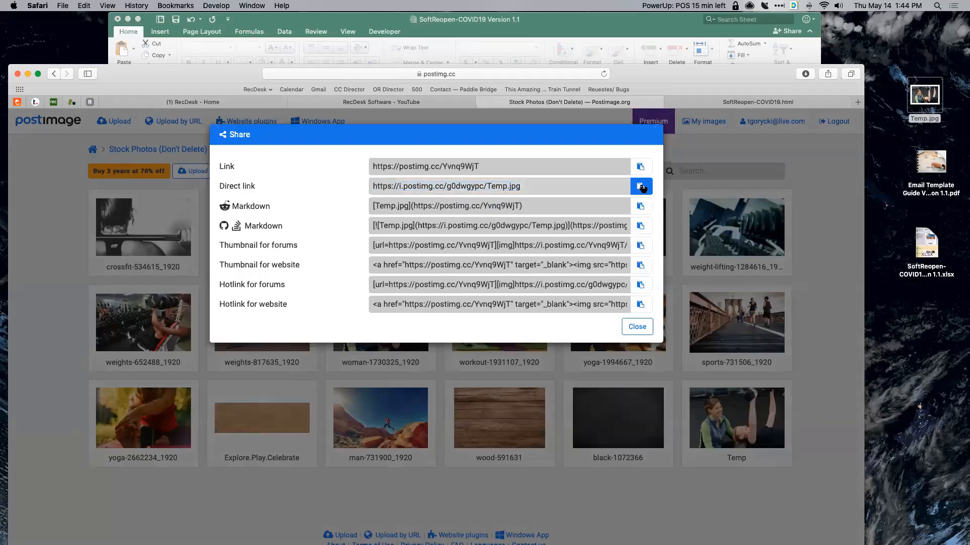
- Paste the new Temp.jpg direct link into C18 under URL to Image
left_click(316, 21)
left_click(199, 175)
scroll(202, 176, "up", 5)
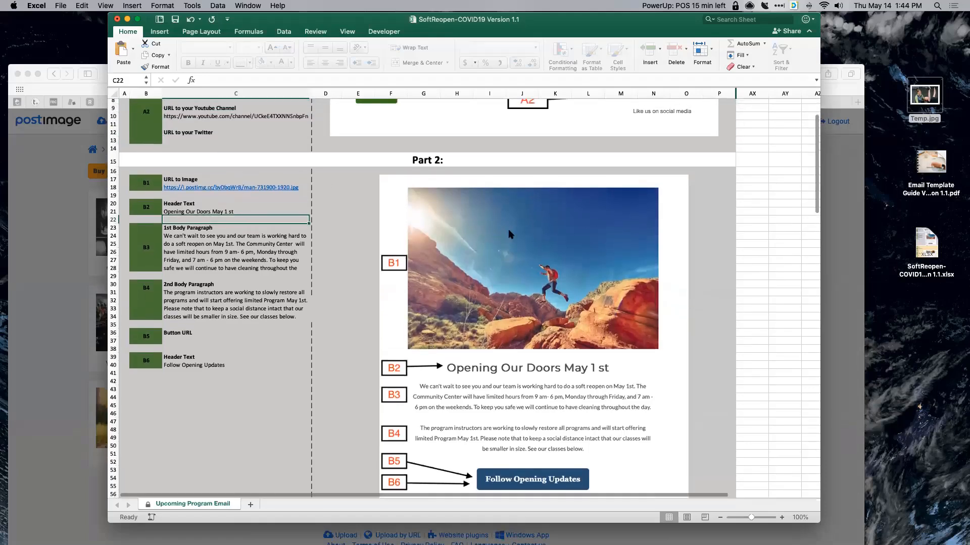
left_click(236, 176)
key("Down")
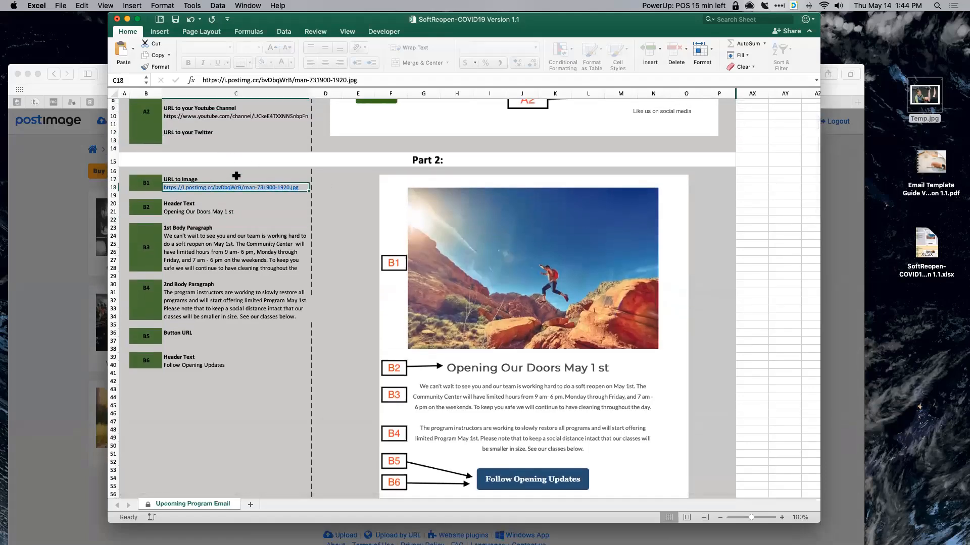
key("super+v")
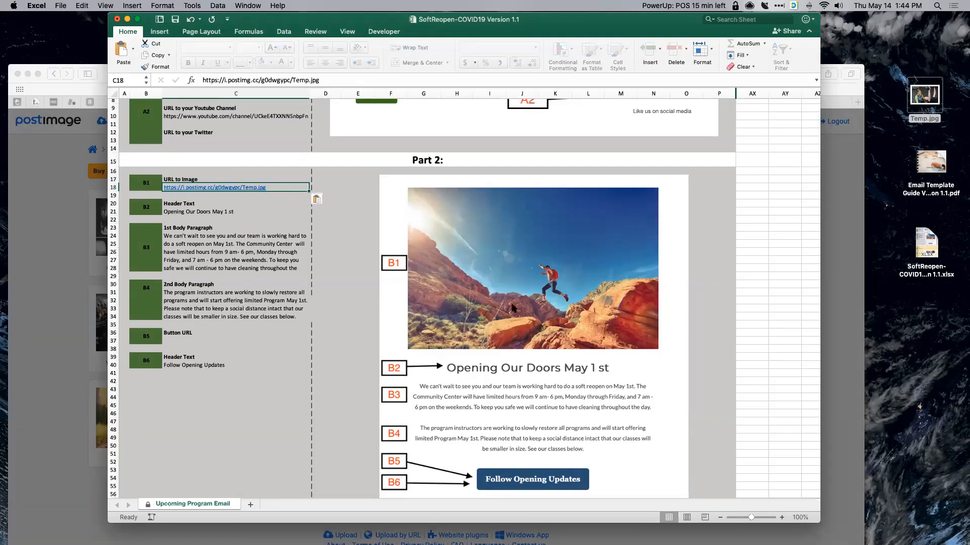
scroll(318, 208, "down", 2)
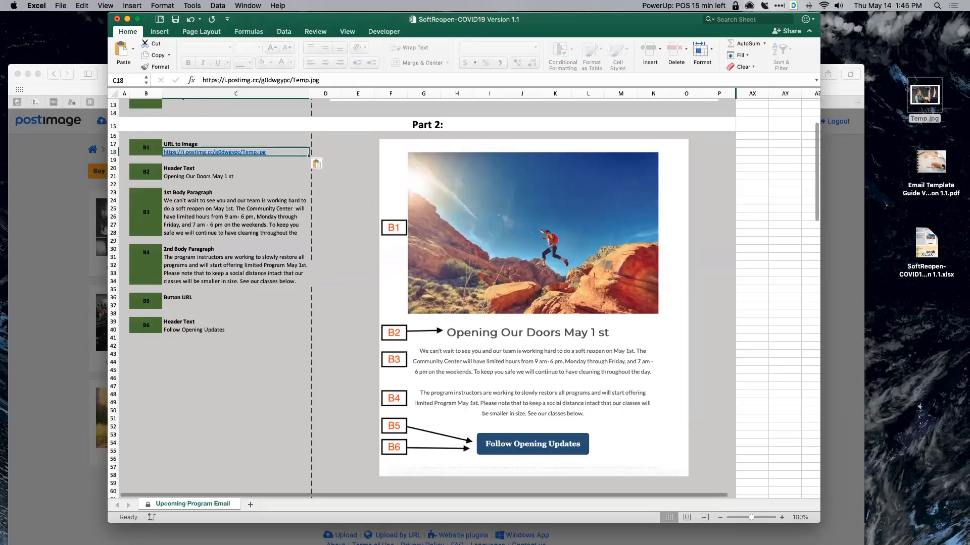
left_click(205, 177)
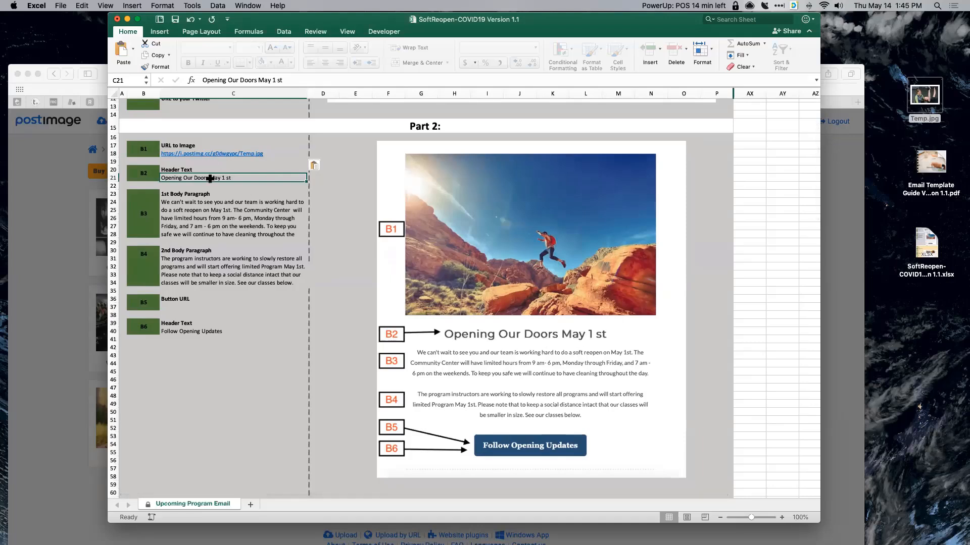
- Change 'May' to 'Jay' in the B2 header so it reads 'Opening Our Doors Jay 1 st'
left_click(265, 80)
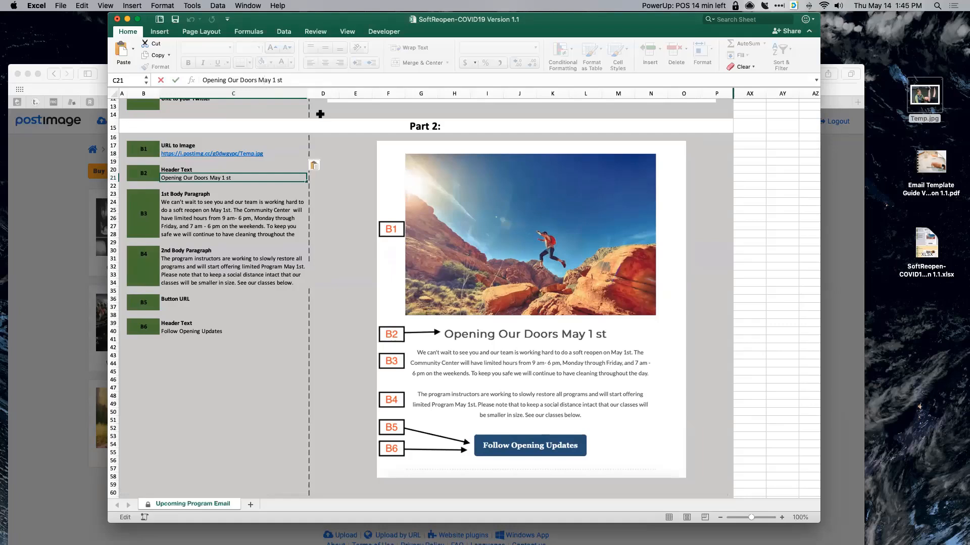
key("BackSpace")
type("J")
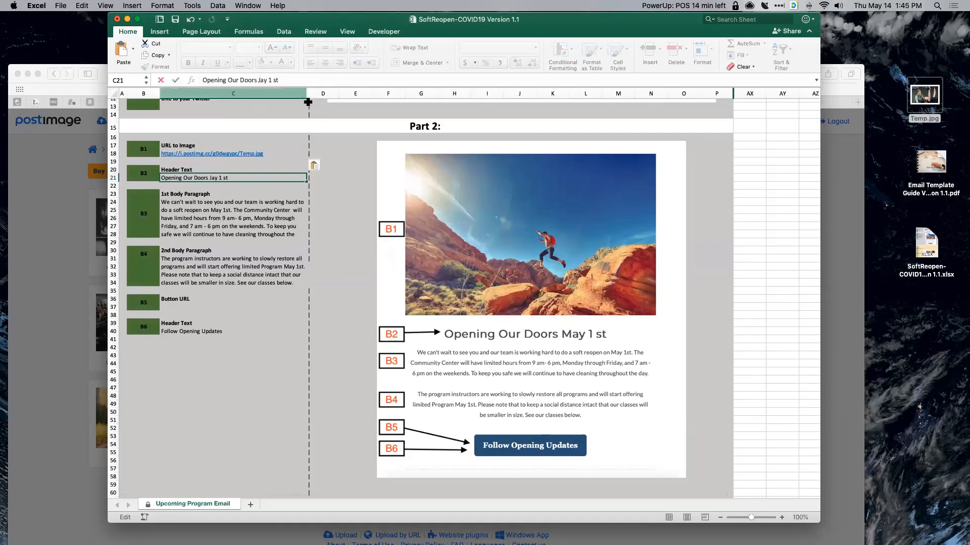
scroll(220, 200, "down", 1)
left_click(221, 200)
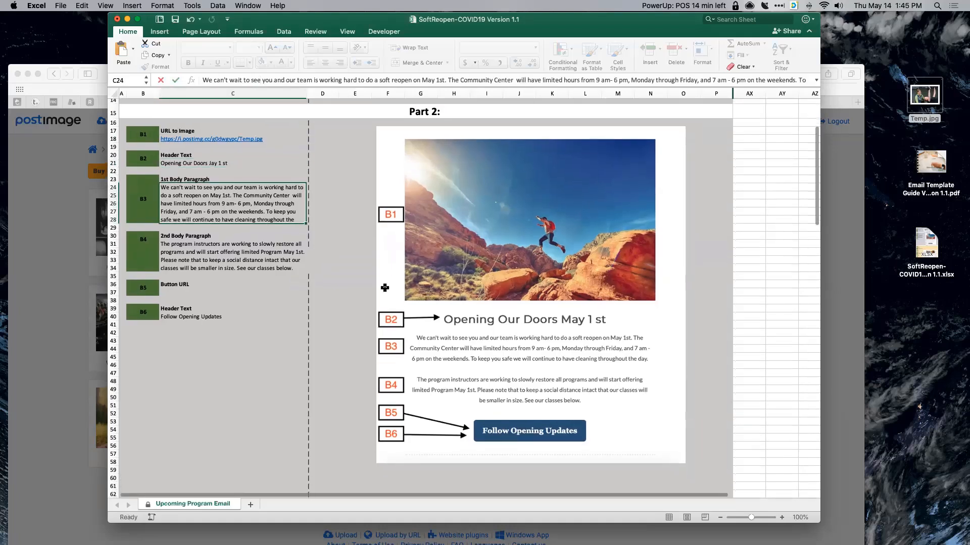
- Review the second body paragraph in C31 and the empty Button URL cell C37
left_click(185, 264)
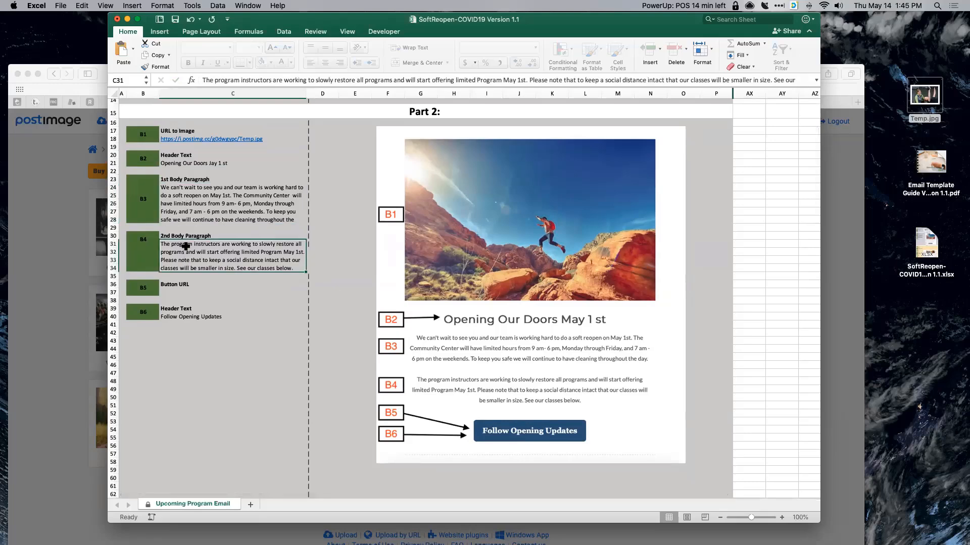
left_click(189, 290)
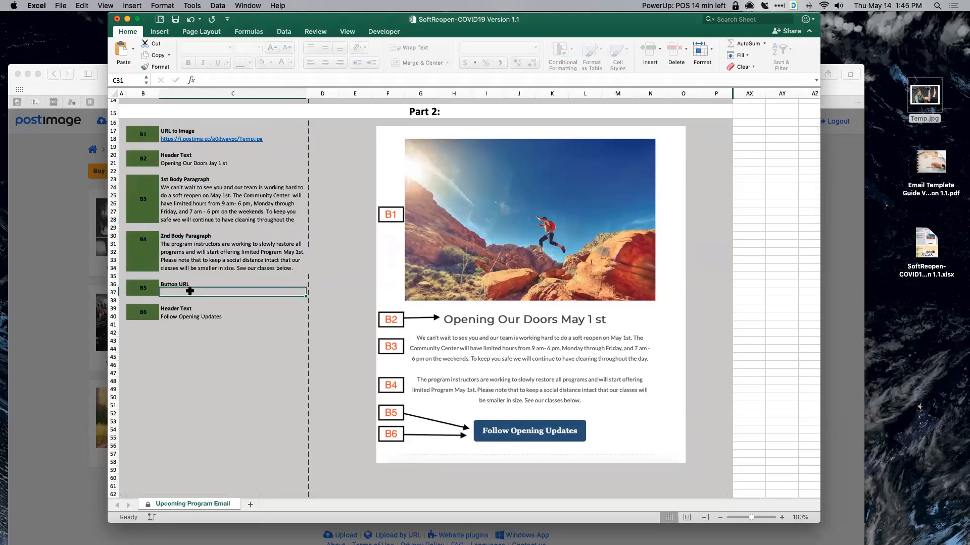
scroll(191, 287, "down", 4)
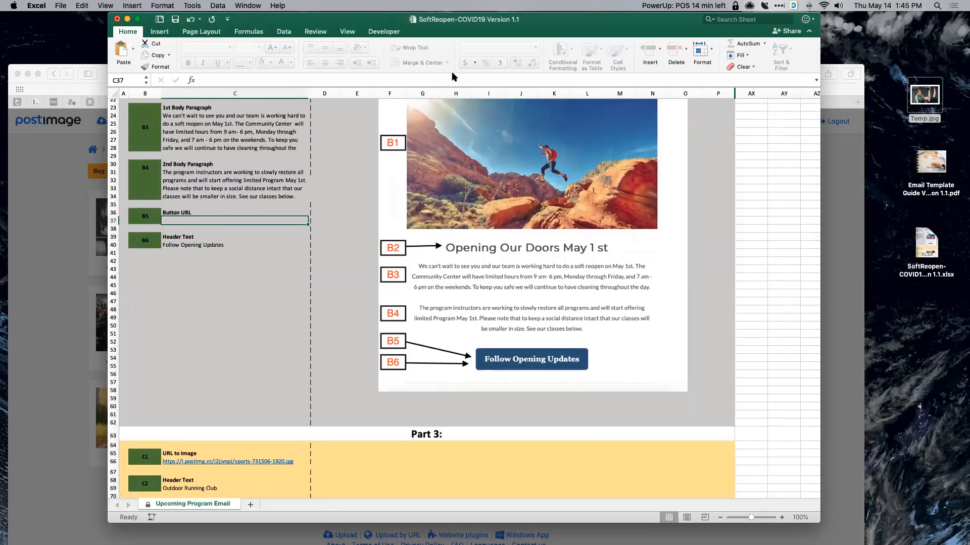
key("super+Tab")
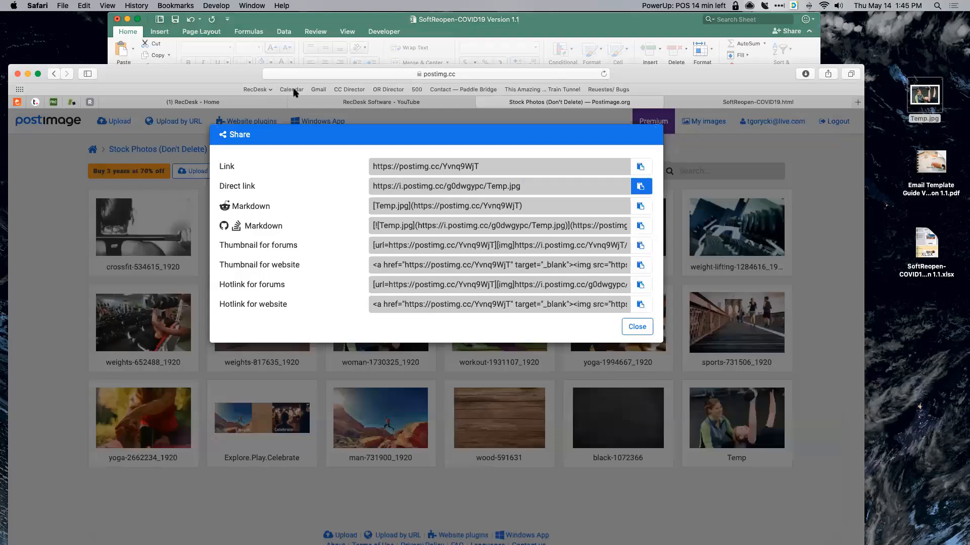
- Load the Cherry County community home page at cherrycourt.recdesk.com in the SoftReopen-COVID19.html tab
key("ctrl+Tab")
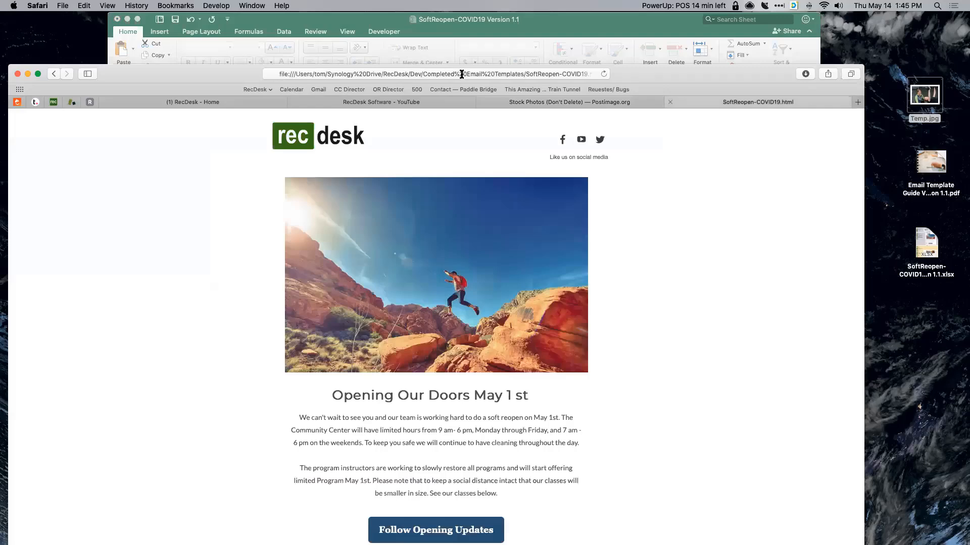
left_click(350, 89)
left_click(372, 74)
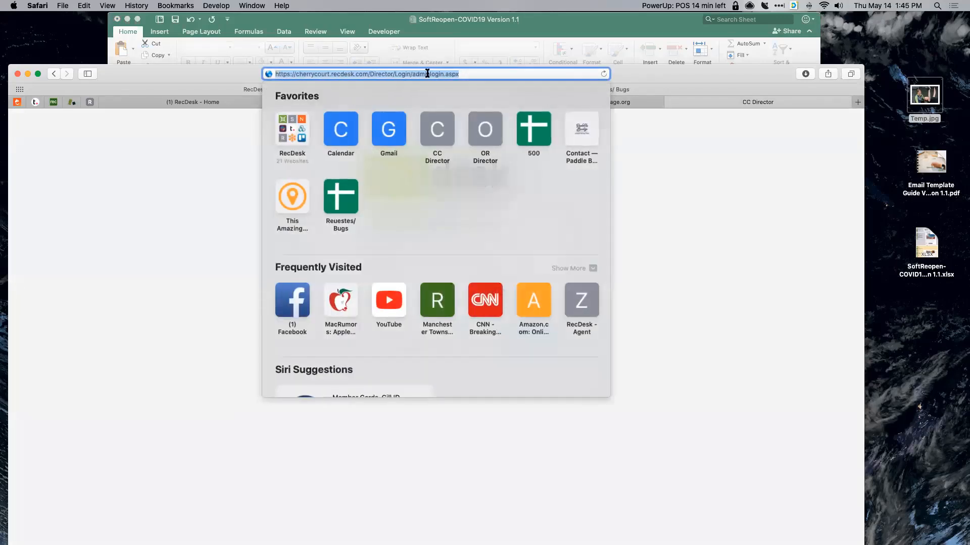
key("super+v")
key("Return")
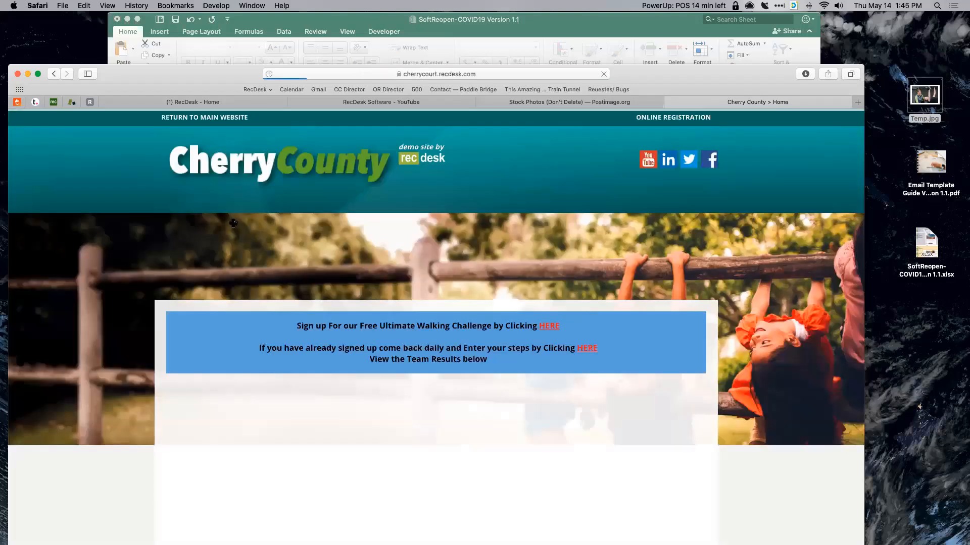
key("super+l")
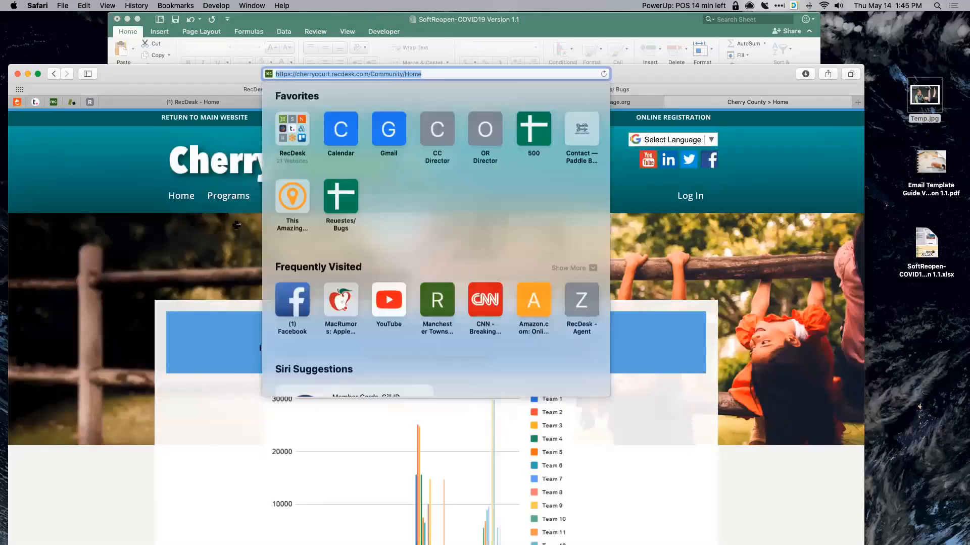
key("super+Tab")
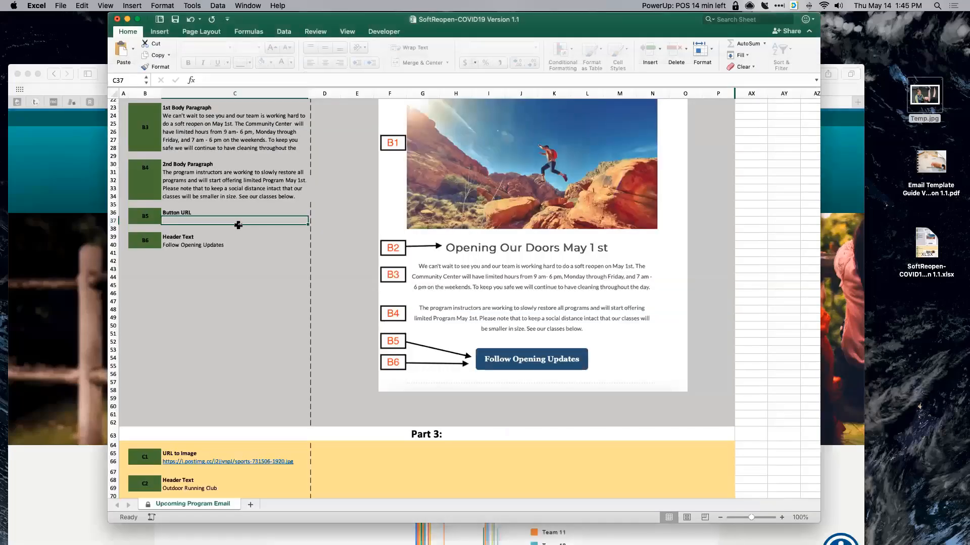
- Copy the Part 1 through Part 3 embed code cells, rows 115 to 152, from the template sheet
left_click(223, 261)
scroll(231, 369, "down", 5)
scroll(239, 405, "down", 5)
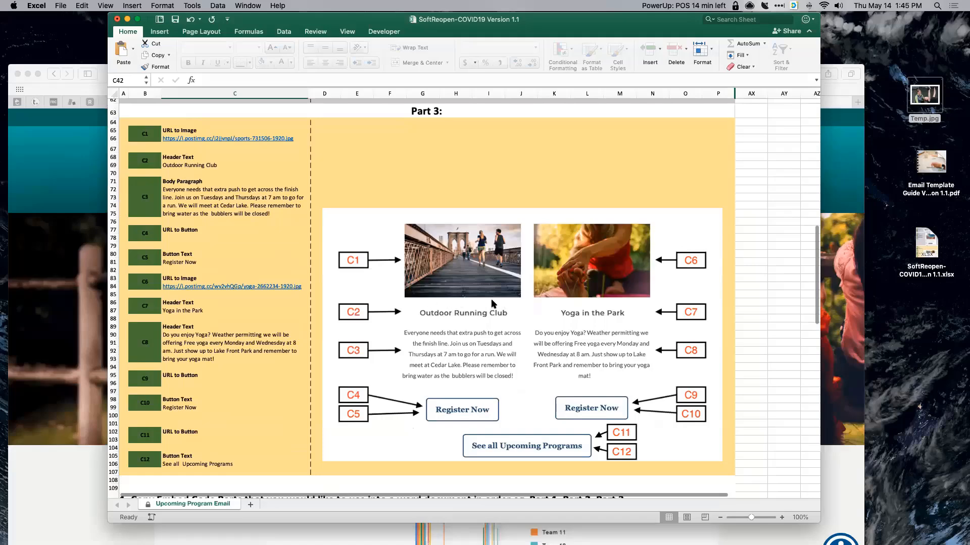
scroll(301, 265, "down", 1)
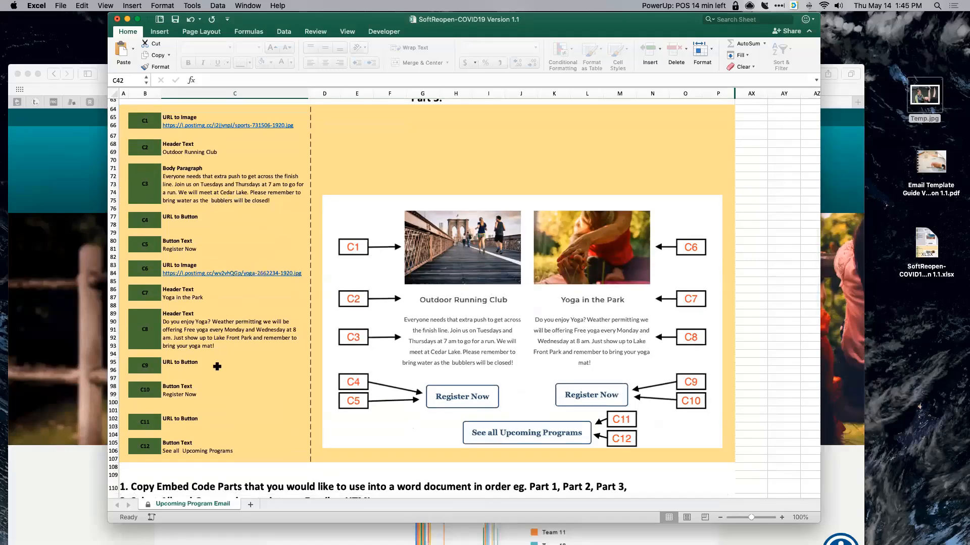
scroll(217, 367, "down", 4)
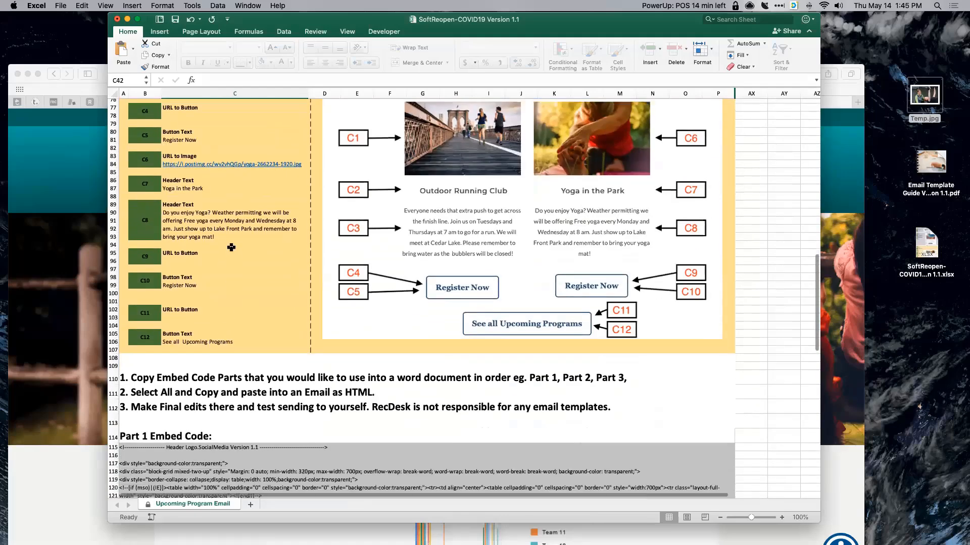
scroll(393, 351, "down", 5)
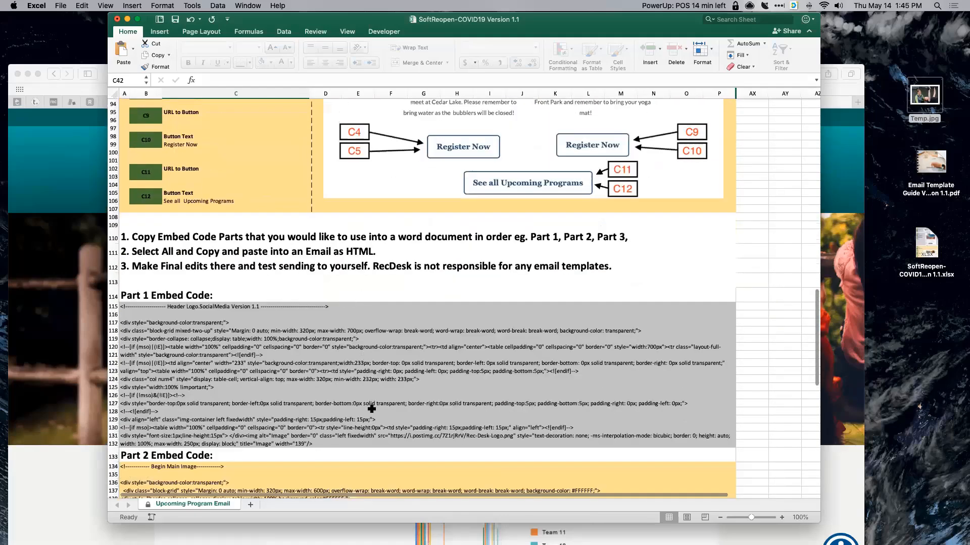
scroll(372, 409, "down", 5)
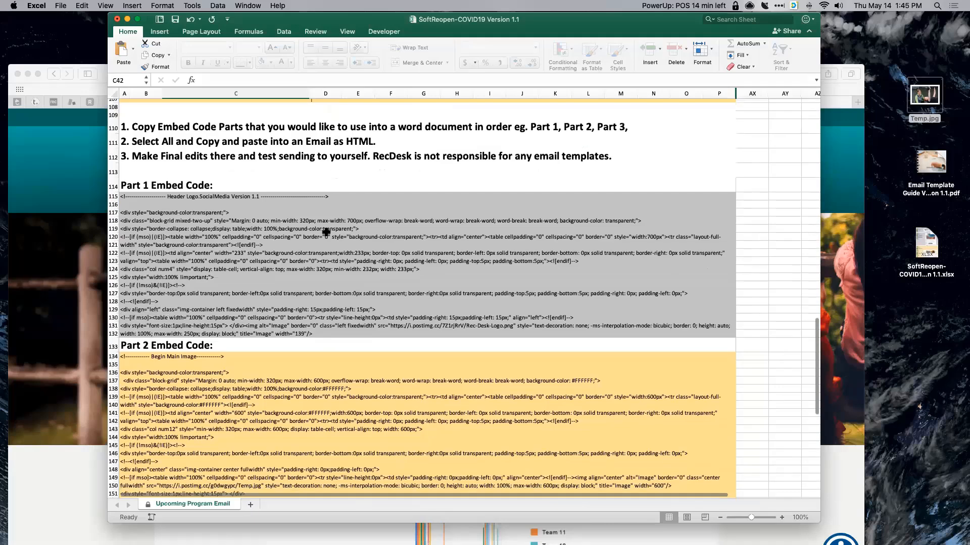
scroll(167, 125, "down", 3)
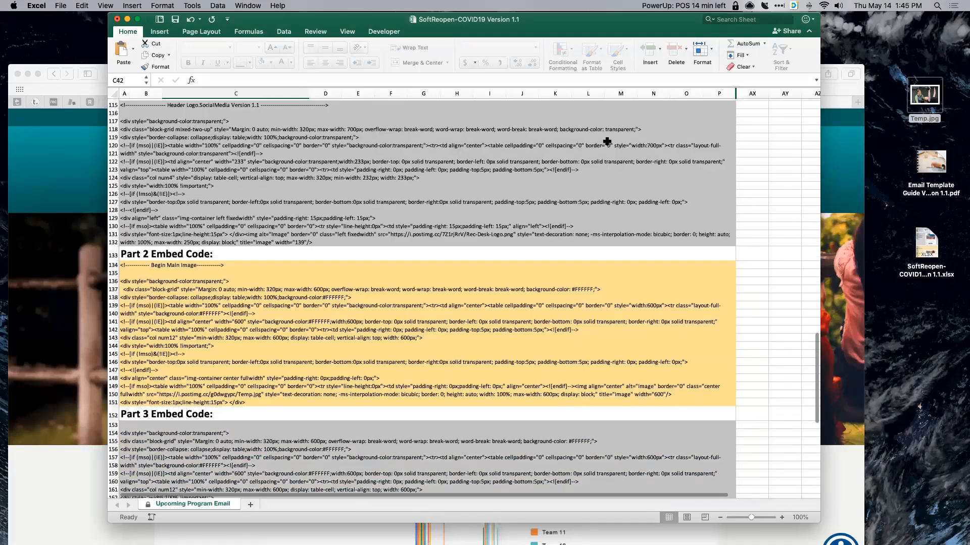
scroll(307, 162, "down", 3)
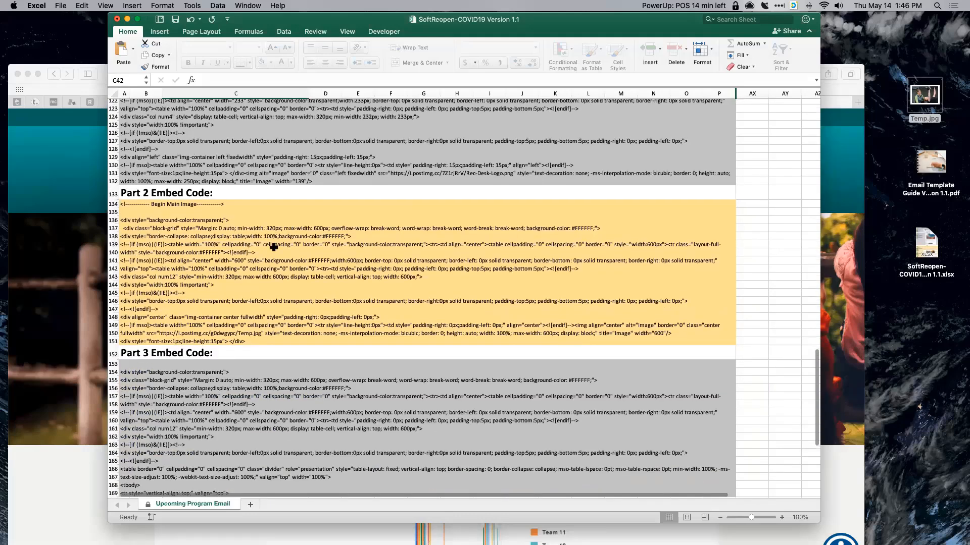
scroll(311, 393, "up", 3)
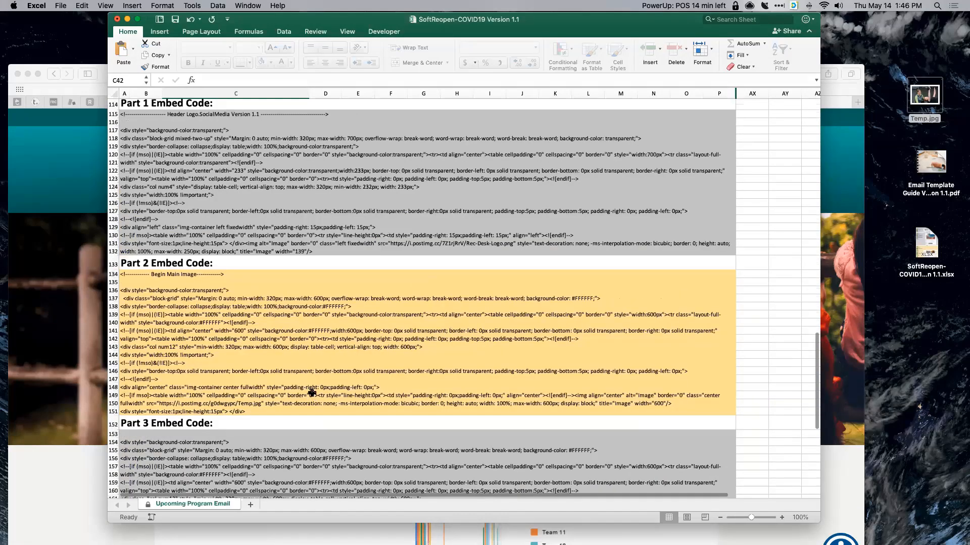
left_click_drag(314, 410, 277, 184)
scroll(263, 184, "down", 3)
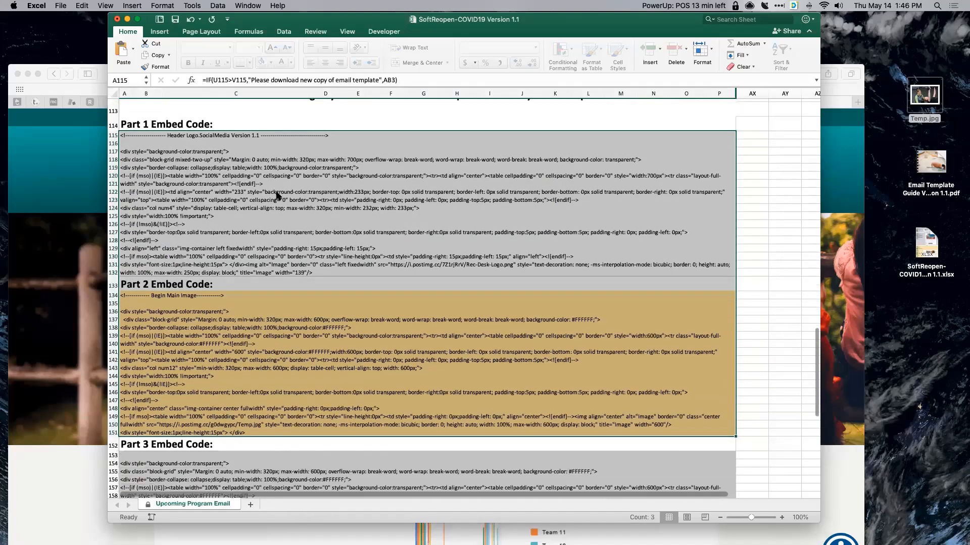
left_click_drag(228, 187, 287, 184)
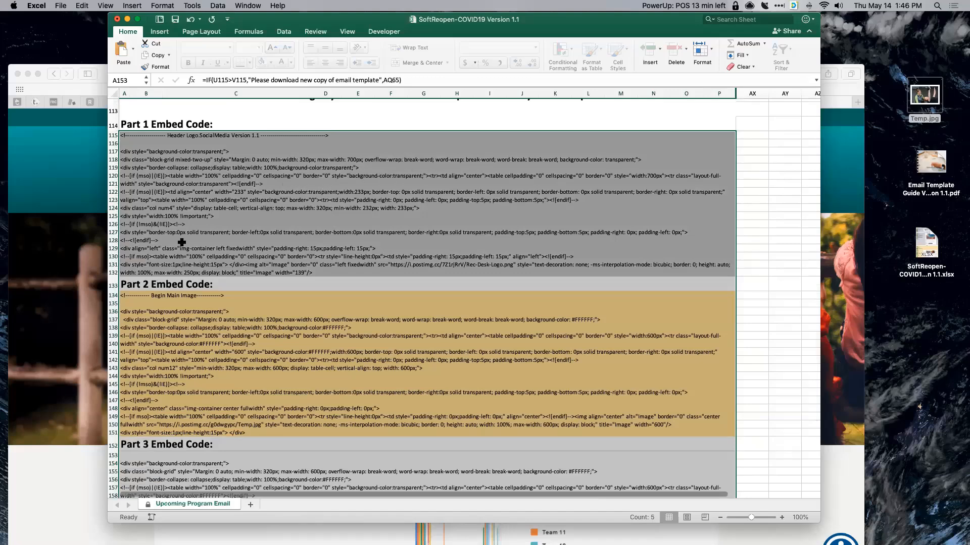
key("super+c")
scroll(183, 245, "up", 2)
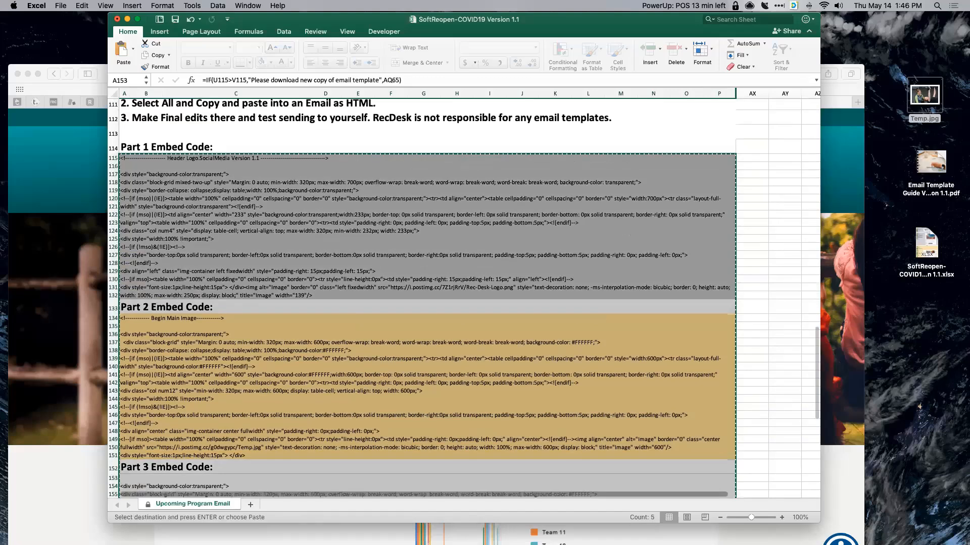
scroll(422, 298, "up", 3)
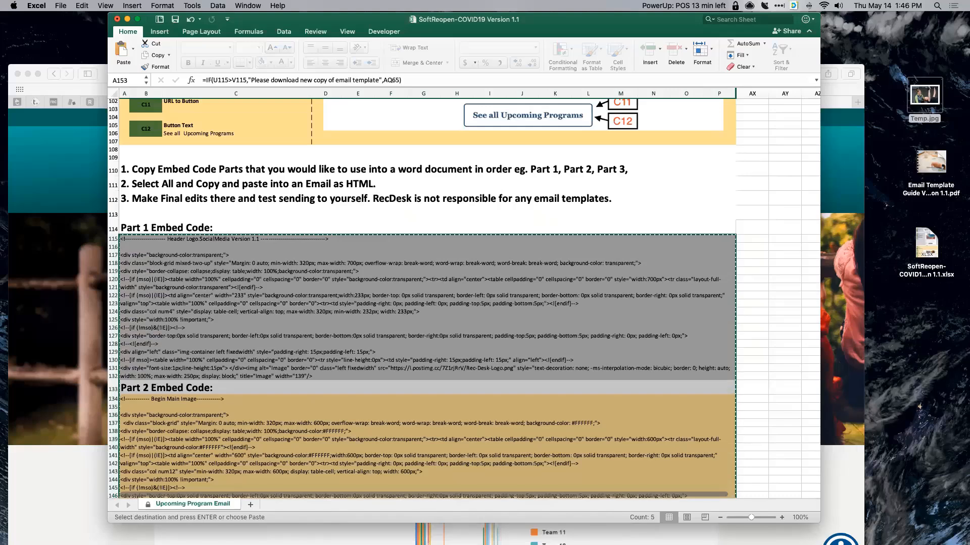
- Paste the copied embed code into the blank Word document Document8
left_click(663, 5)
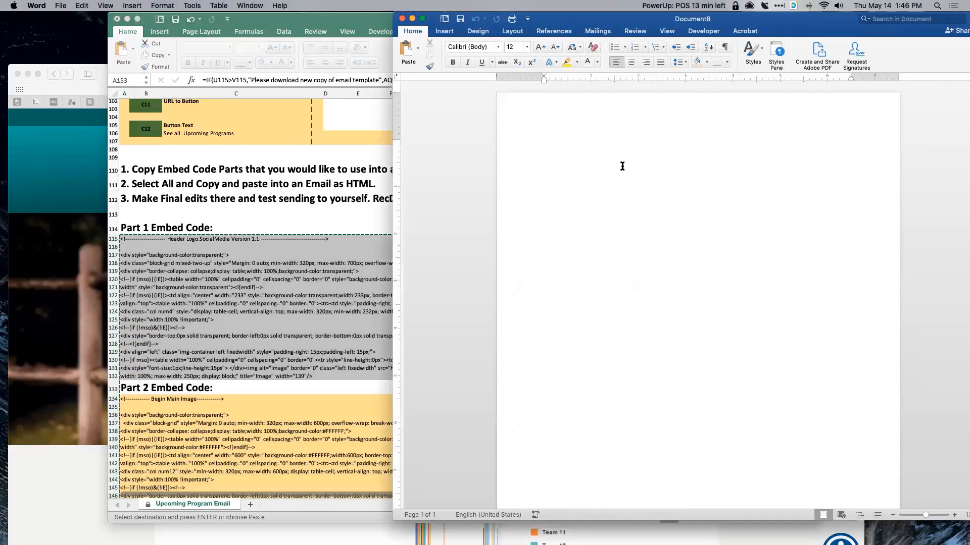
key("super+v")
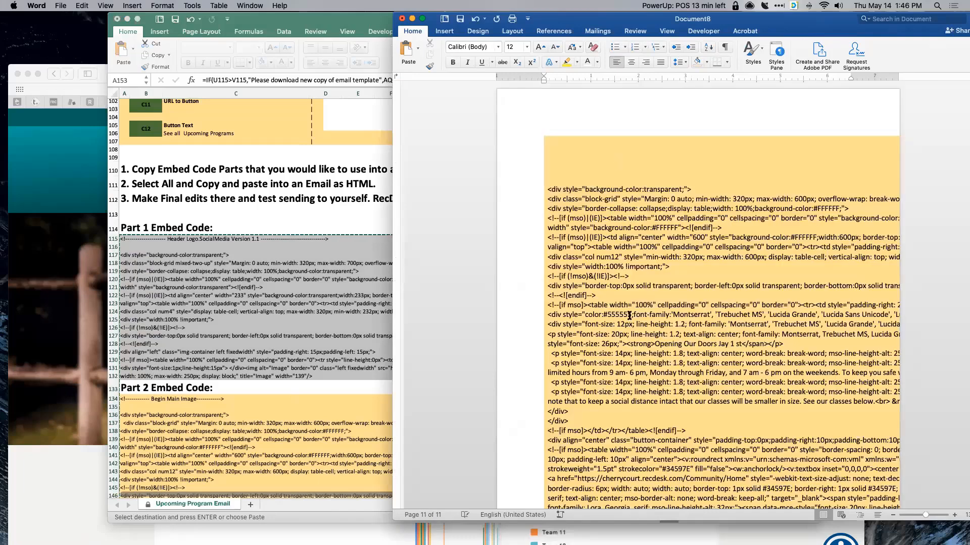
key("super+Tab")
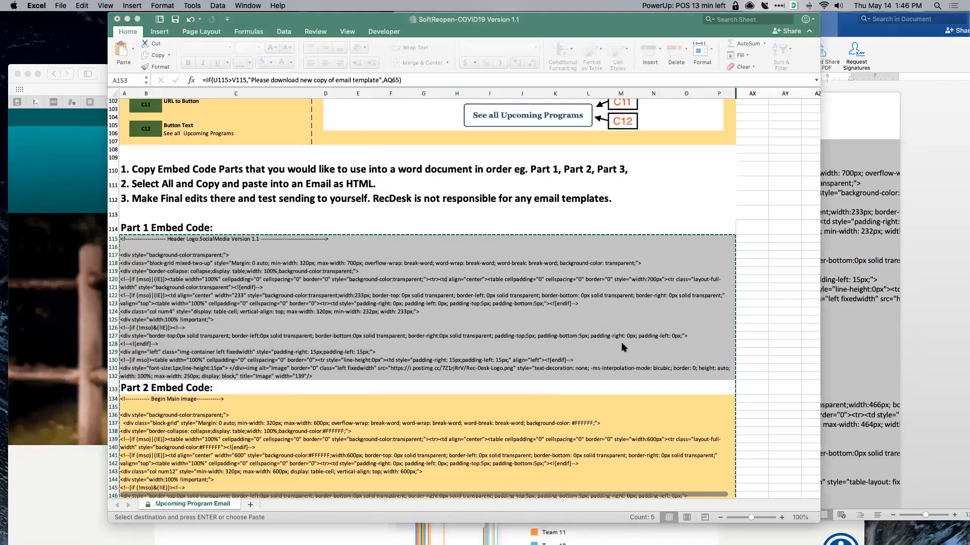
scroll(621, 343, "down", 5)
key("super+Tab")
scroll(673, 334, "down", 5)
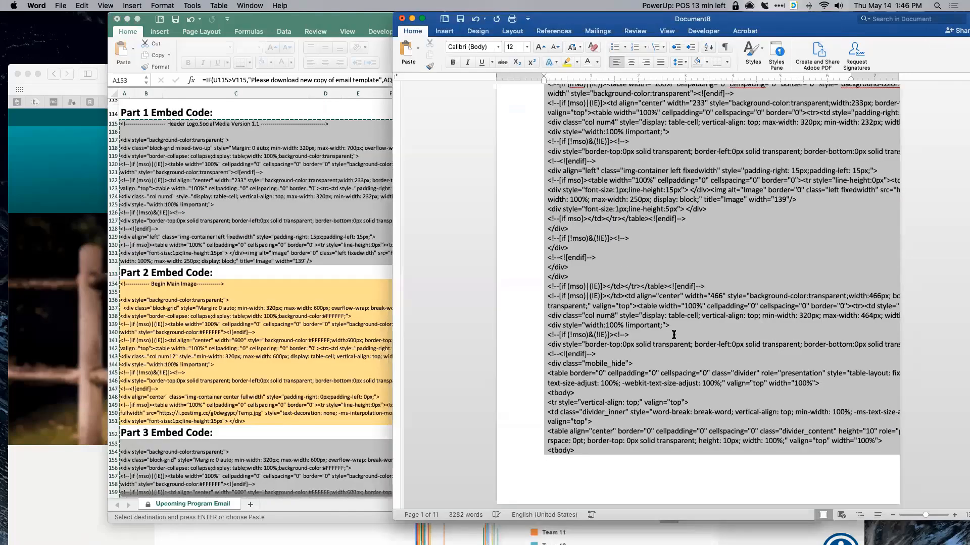
- Delete the 'Part 2 Embed Code:' heading line from the pasted code
scroll(566, 334, "down", 5)
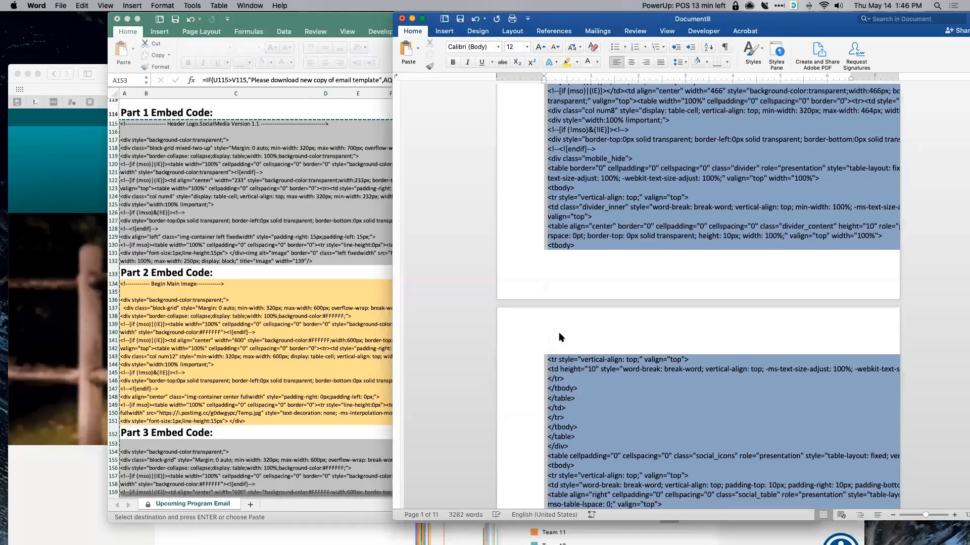
left_click(588, 322)
scroll(588, 321, "down", 3)
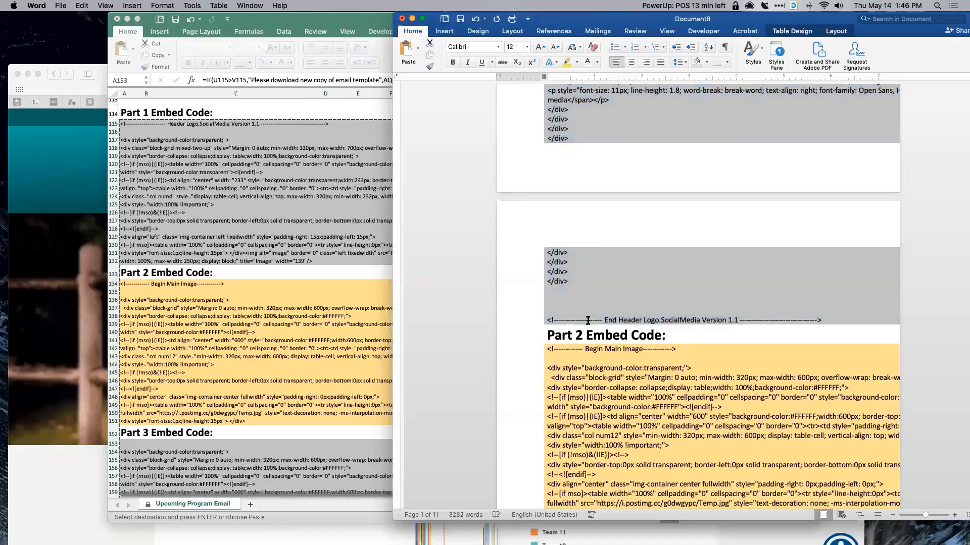
scroll(588, 320, "down", 1)
triple_click(588, 320)
key("BackSpace")
scroll(588, 321, "down", 4)
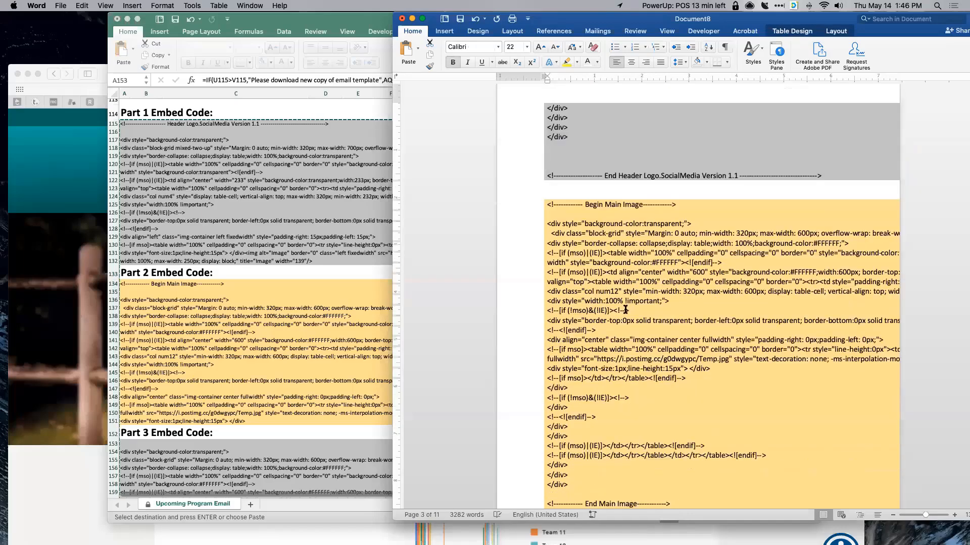
scroll(625, 309, "down", 8)
scroll(555, 292, "down", 3)
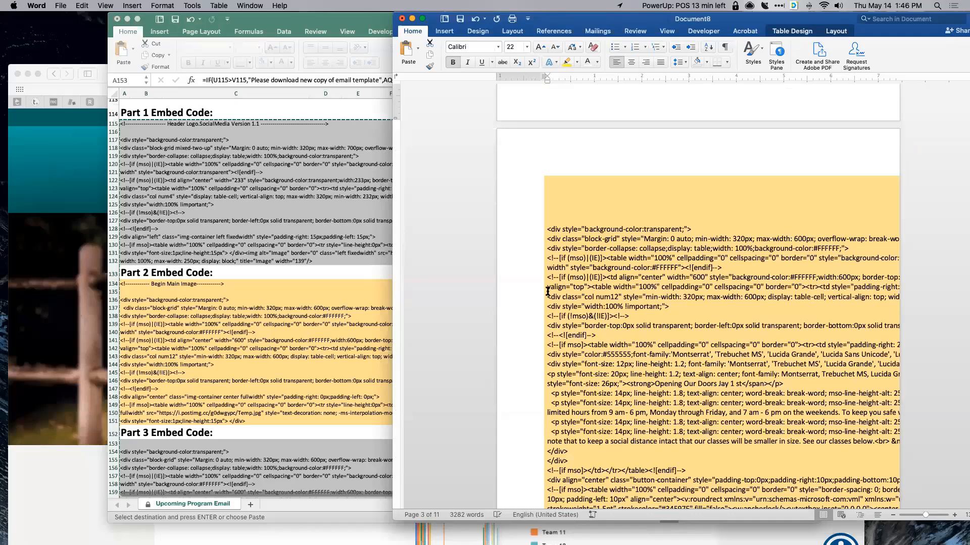
scroll(547, 292, "down", 7)
scroll(551, 292, "down", 7)
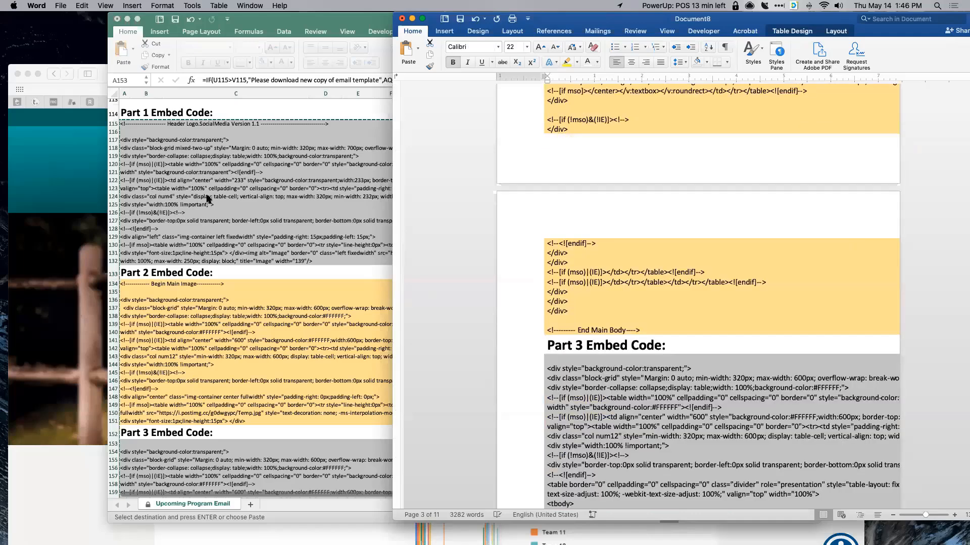
- Clear the copied embed code selection in the spreadsheet
left_click(218, 254)
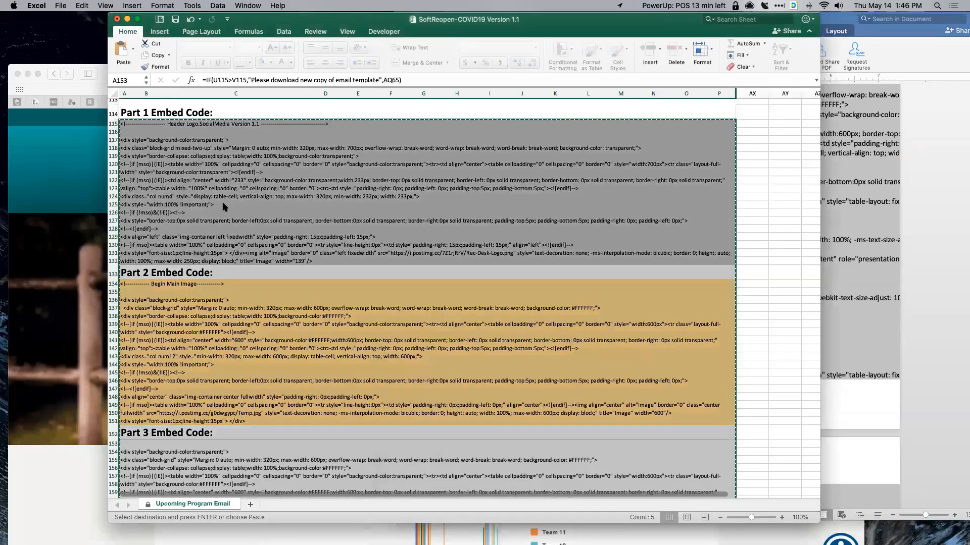
scroll(324, 208, "up", 4)
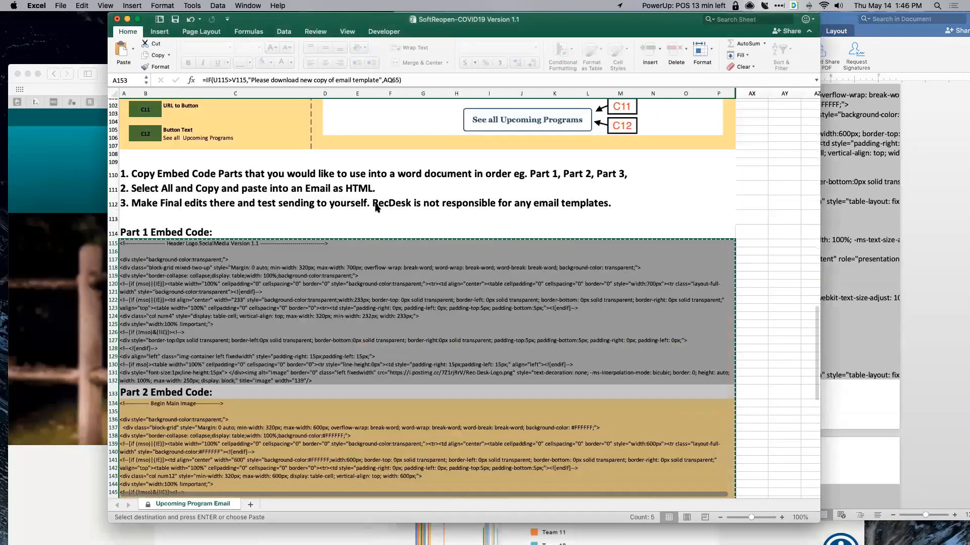
left_click(724, 246)
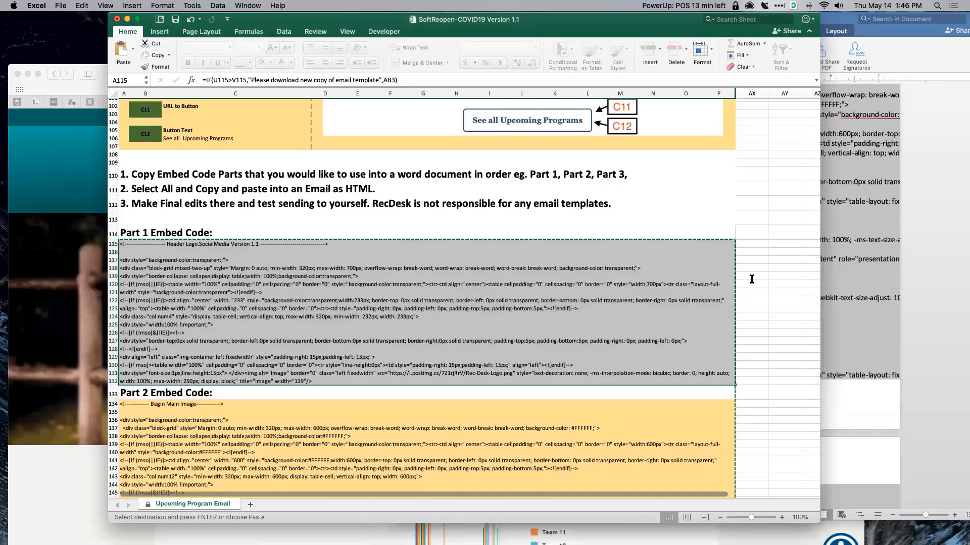
scroll(752, 279, "up", 1)
- Copy all 3274 words of template code in Document8 and bring Safari forward
key("super+Tab")
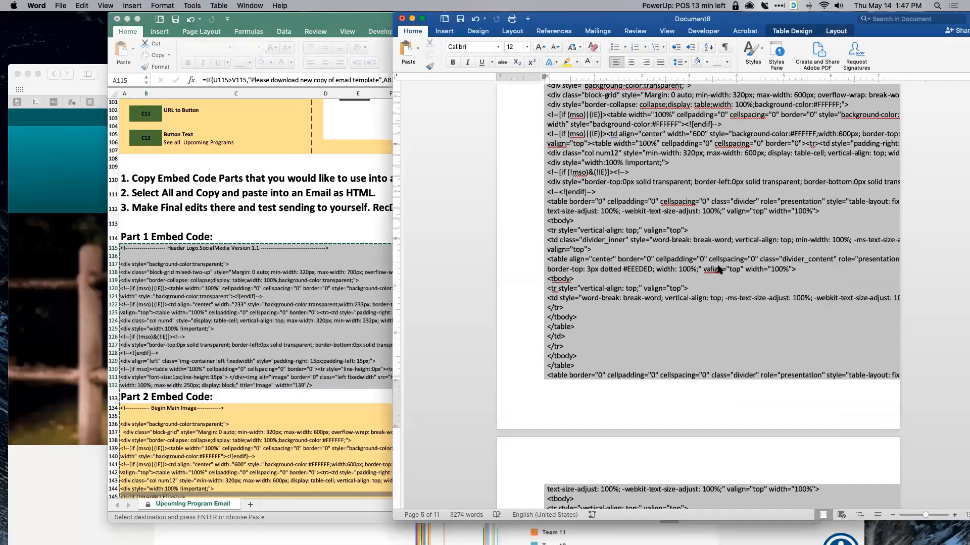
key("super+a")
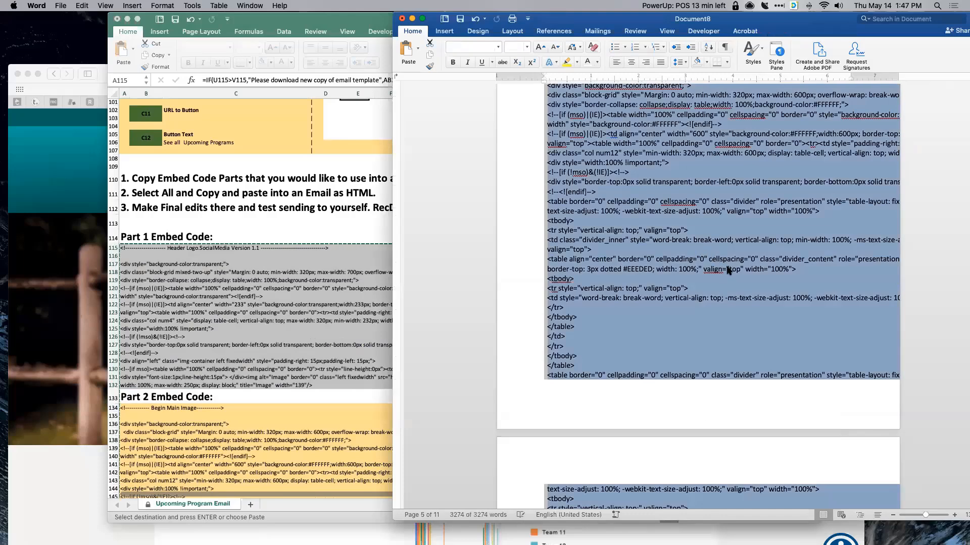
right_click(700, 252)
left_click(728, 267)
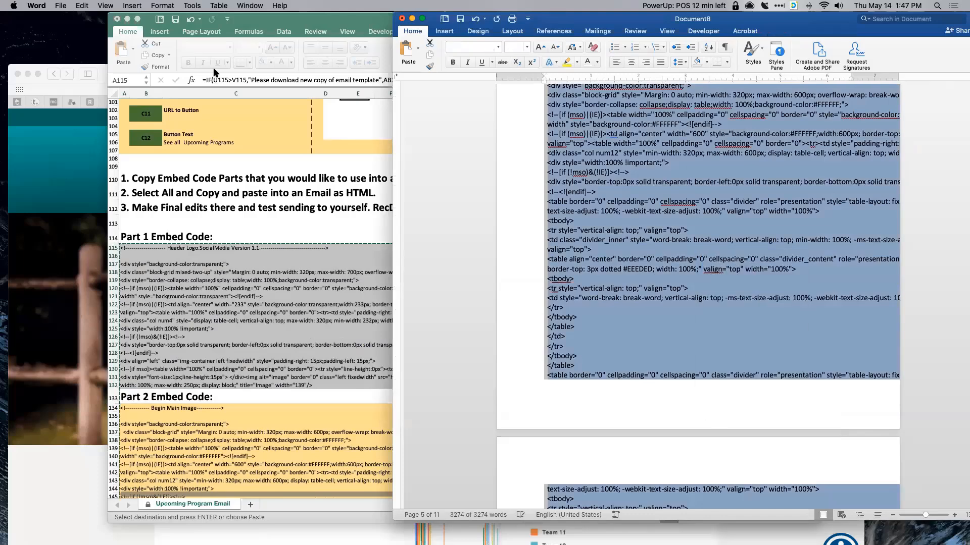
left_click_drag(206, 77, 218, 9)
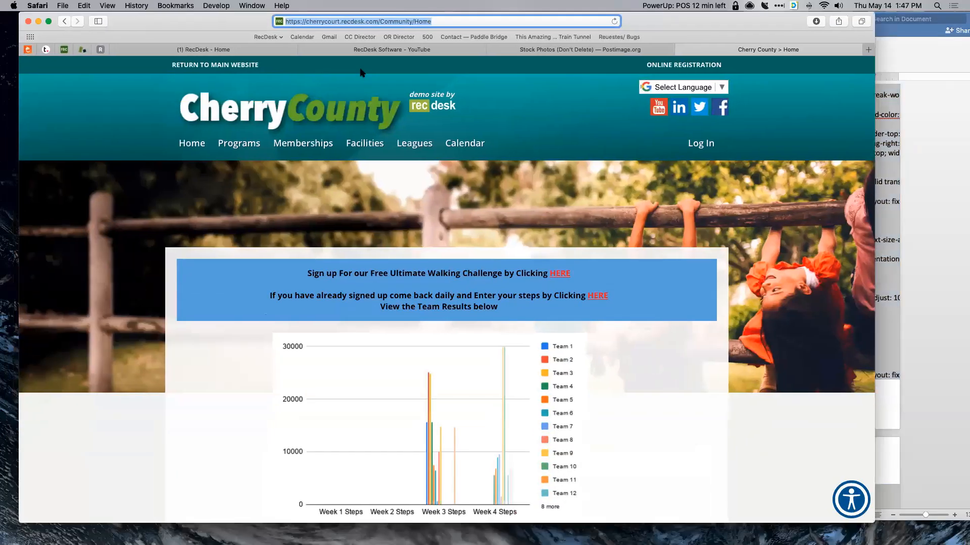
- Sign in to RecDesk admin with the saved login, then start a new campaign under Members > Bulk Email Campaigns
left_click(360, 37)
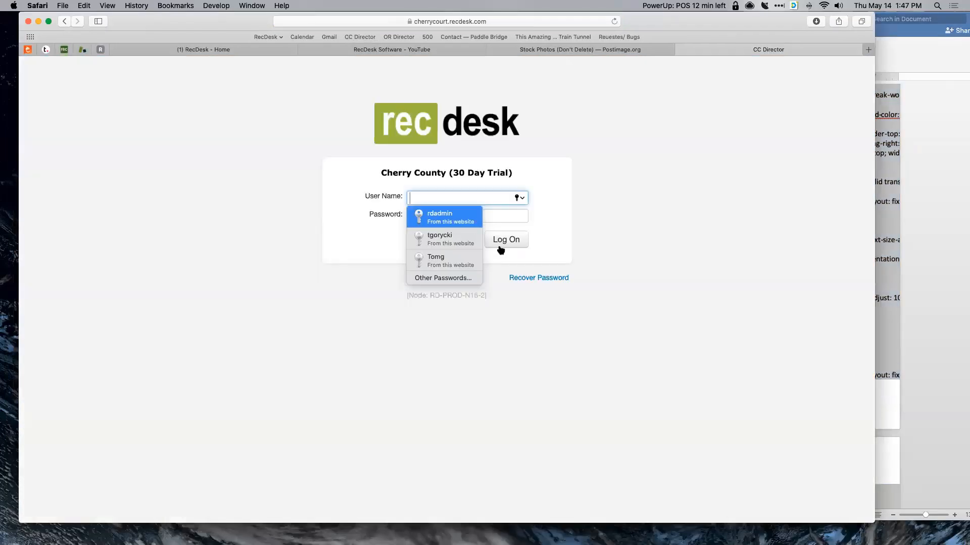
key("Return")
left_click(500, 241)
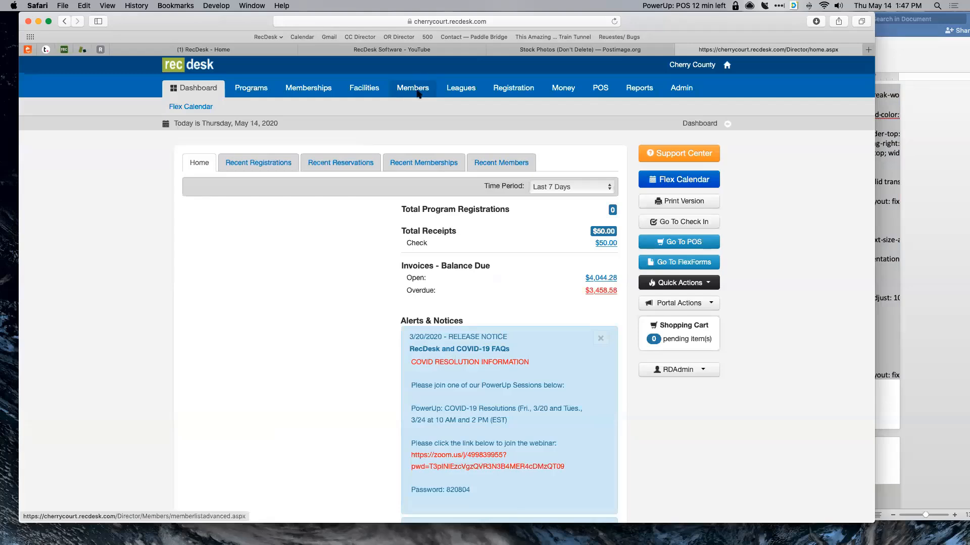
left_click(413, 90)
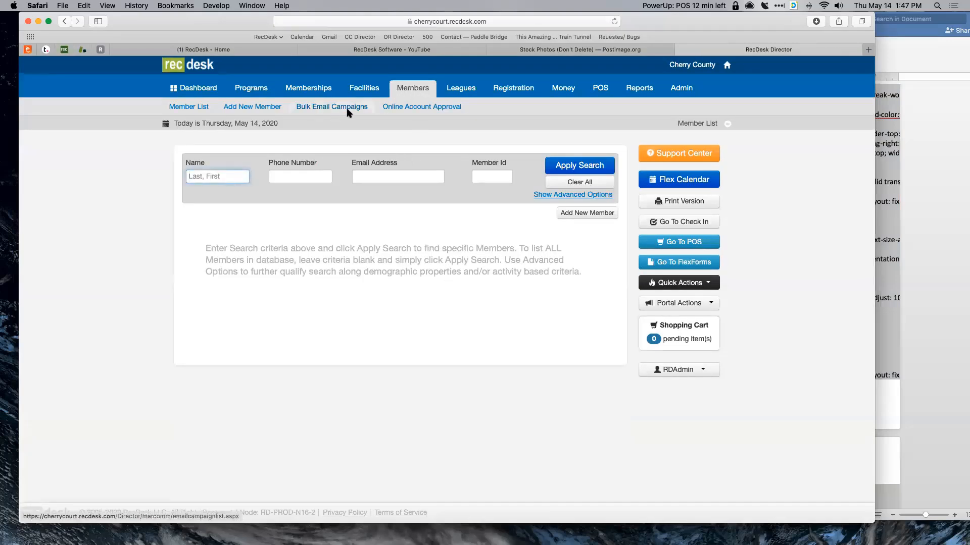
left_click(323, 111)
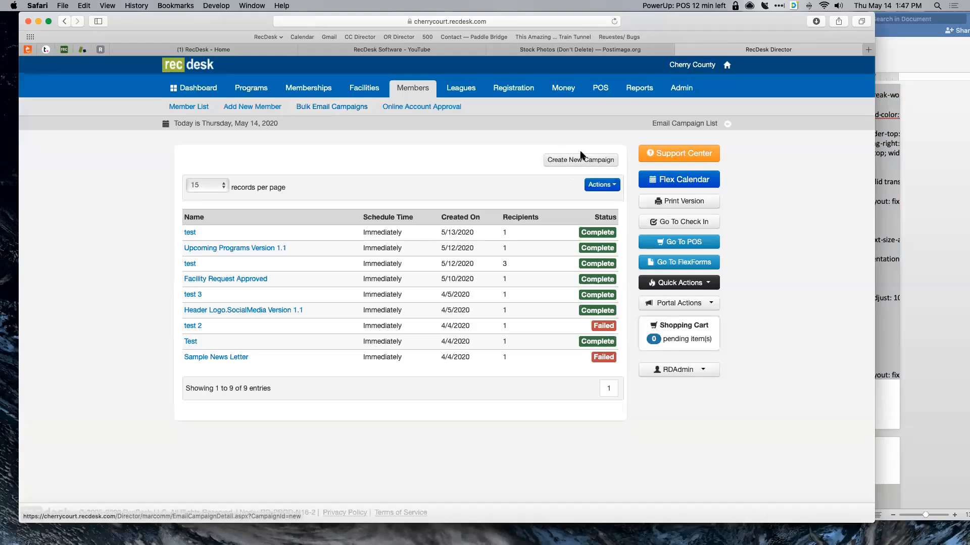
left_click(568, 161)
- Enter 'Soft Reopen' as the campaign name, replacing 'Testing', and 'We are opening' as the subject
left_click(234, 192)
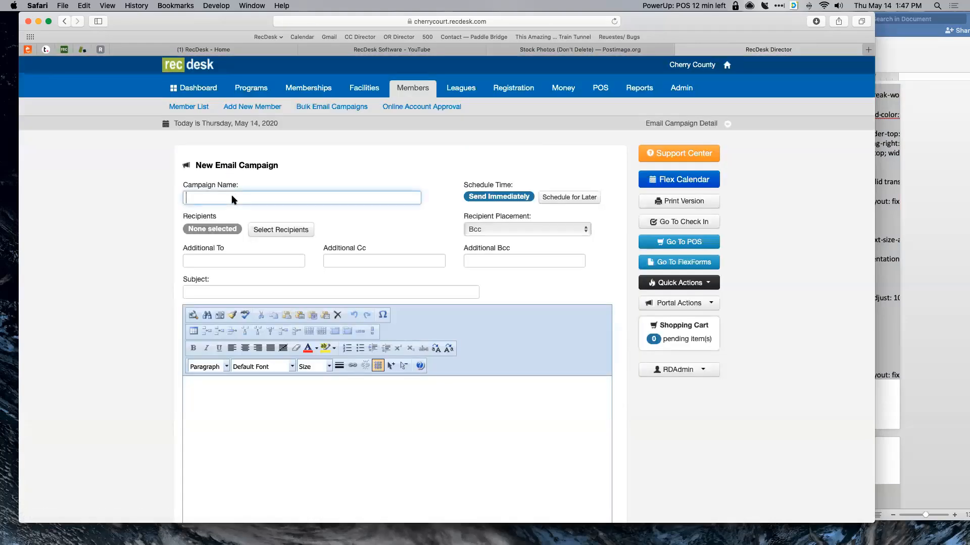
type("Testing")
left_click(203, 291)
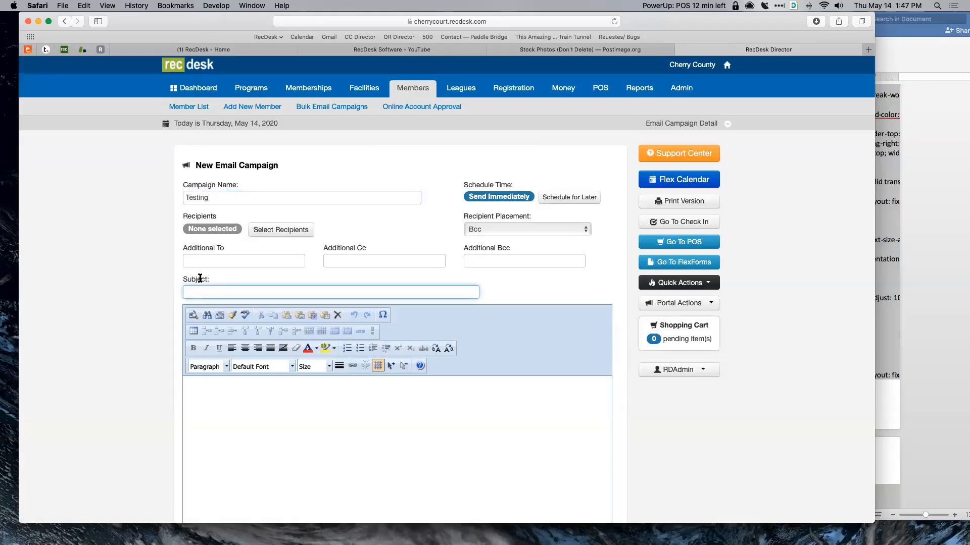
left_click_drag(215, 198, 156, 195)
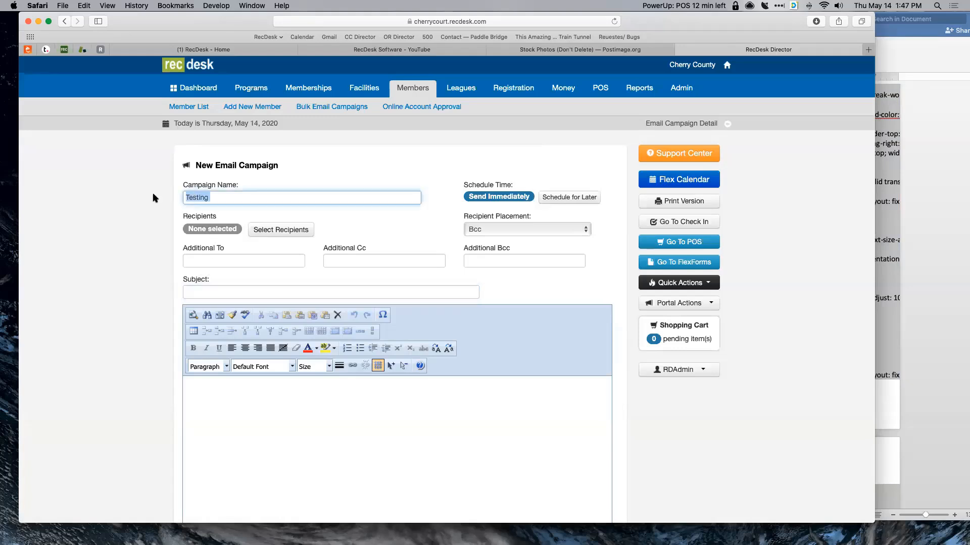
type("Soft Reopen")
left_click(212, 291)
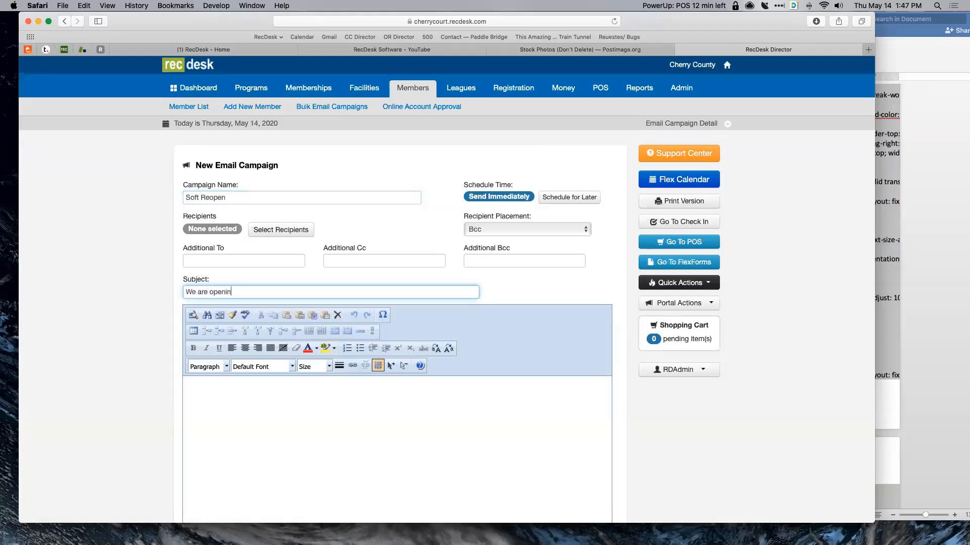
type("We are opening")
scroll(278, 233, "down", 2)
scroll(279, 236, "down", 2)
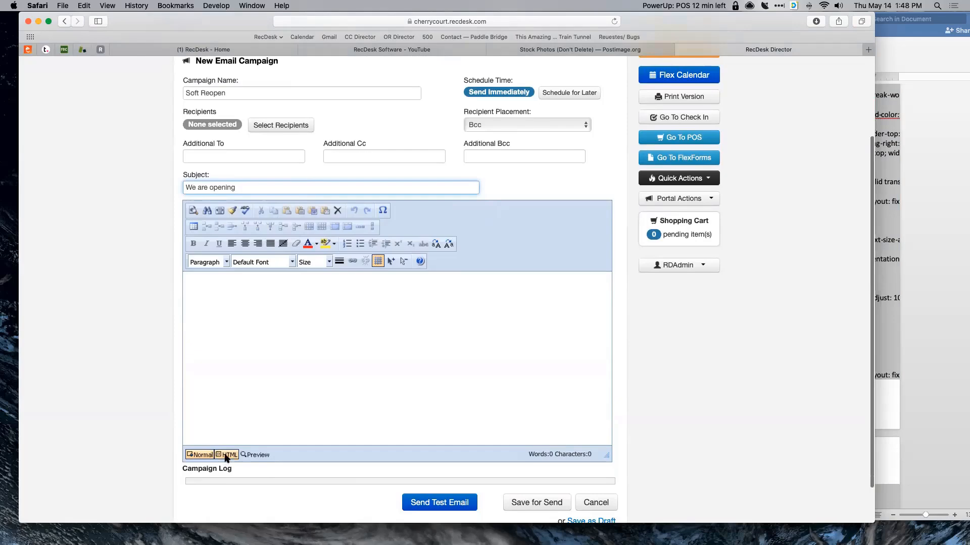
- Paste the copied template code into the message body's HTML editor
left_click(228, 454)
left_click(211, 278)
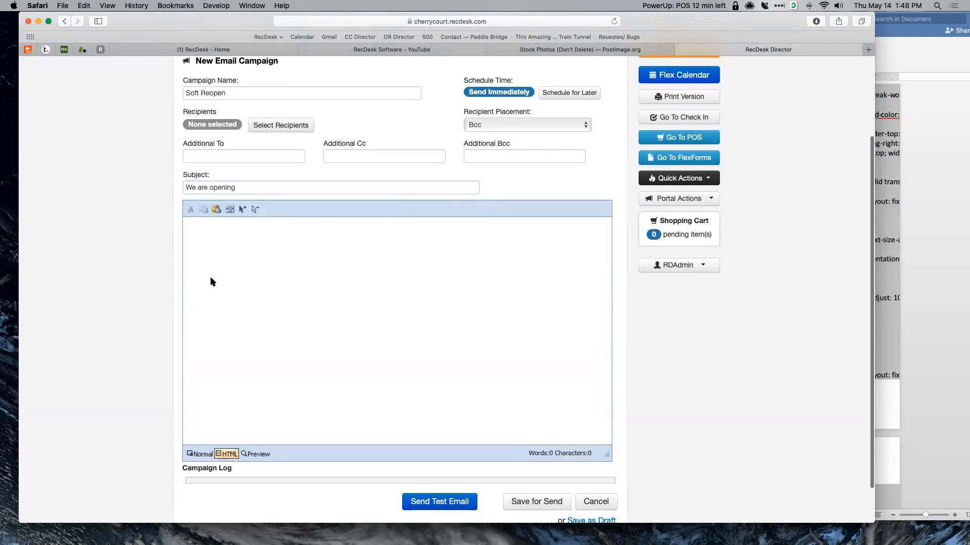
key("super+v")
scroll(235, 310, "up", 8)
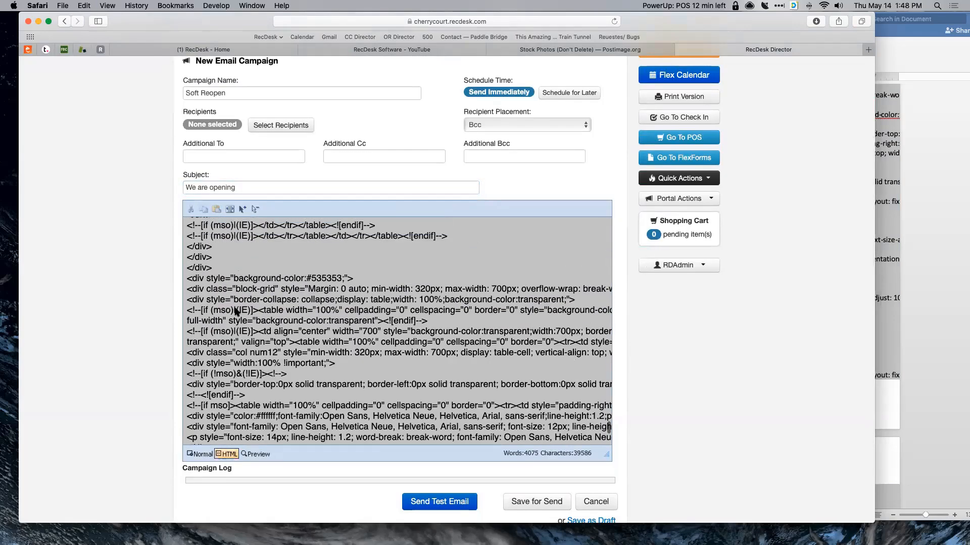
scroll(235, 310, "down", 6)
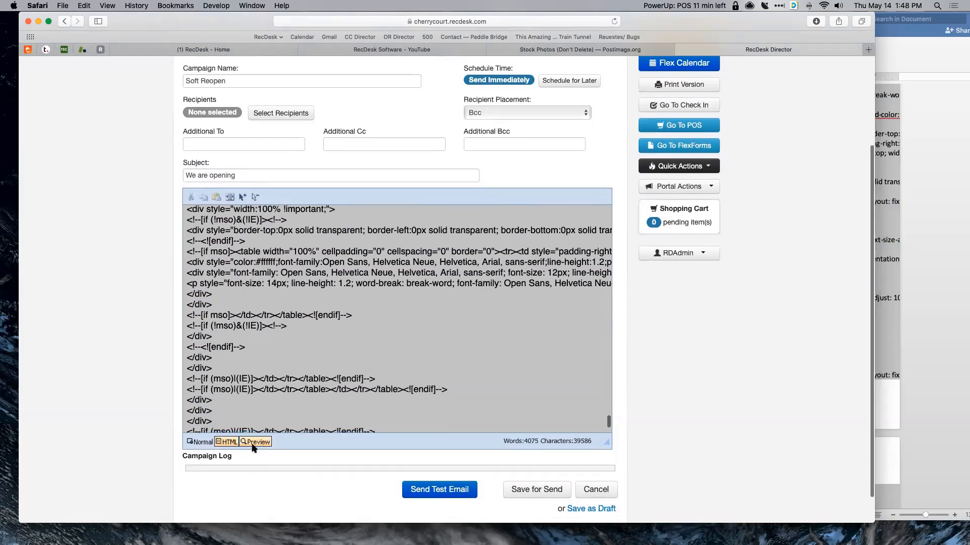
- Preview the rendered email and test its YouTube link in a new tab, then close it
left_click(254, 442)
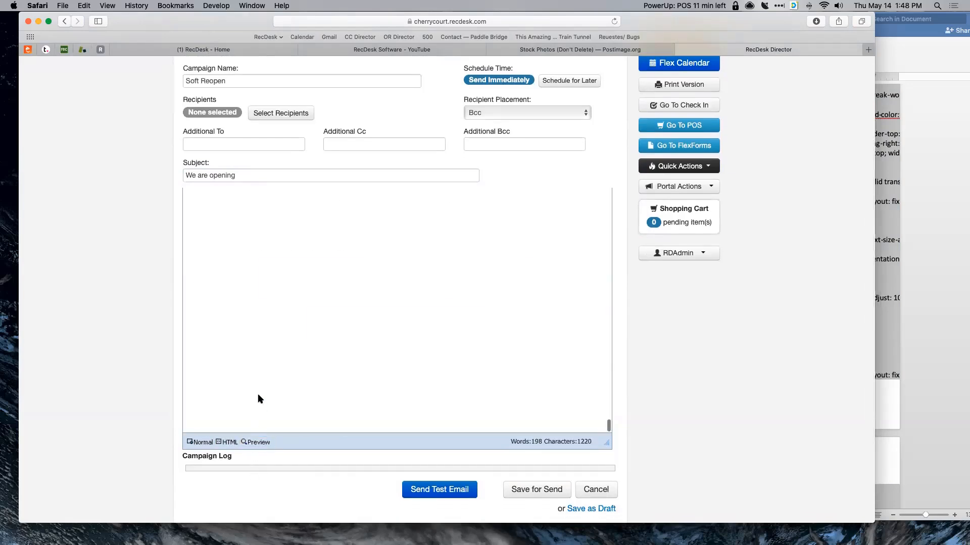
scroll(358, 356, "up", 5)
scroll(358, 357, "up", 3)
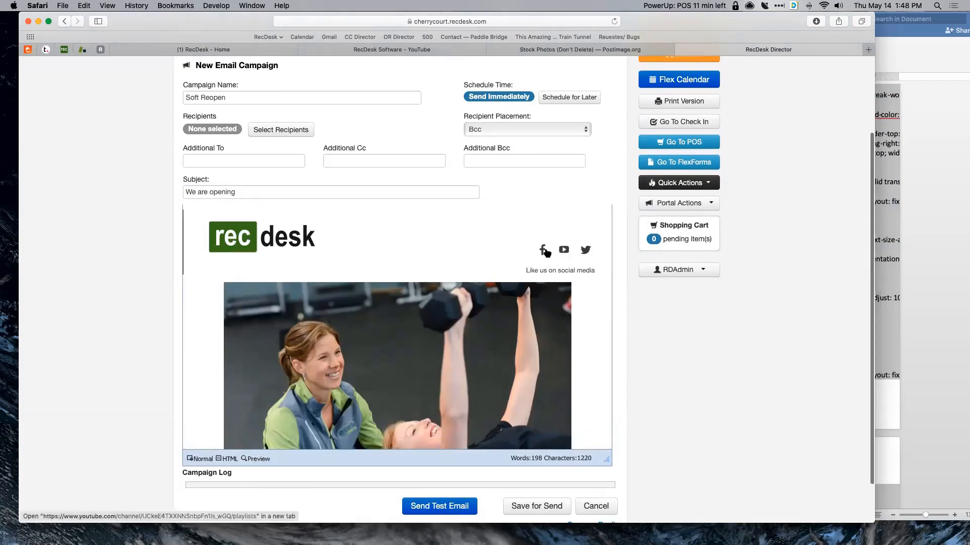
right_click(571, 250)
left_click(578, 253)
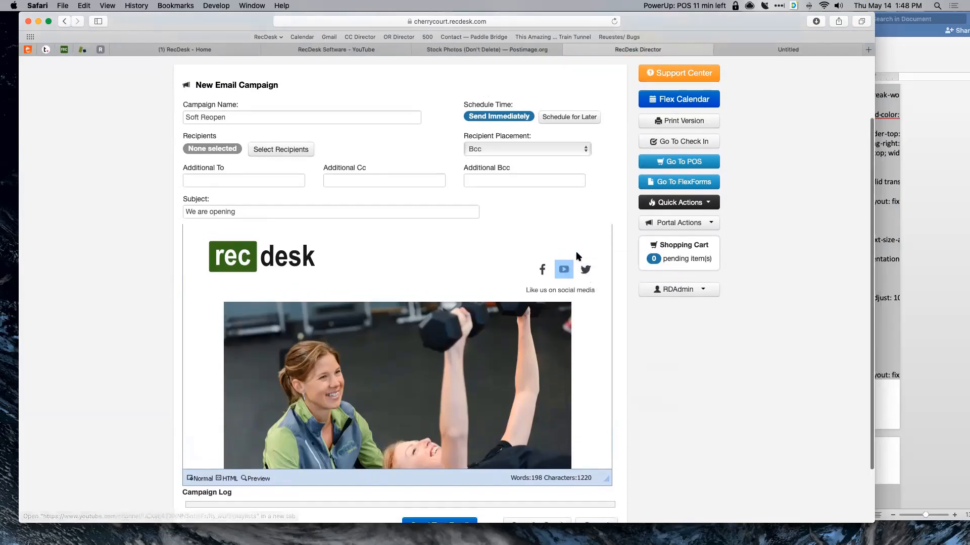
left_click(791, 49)
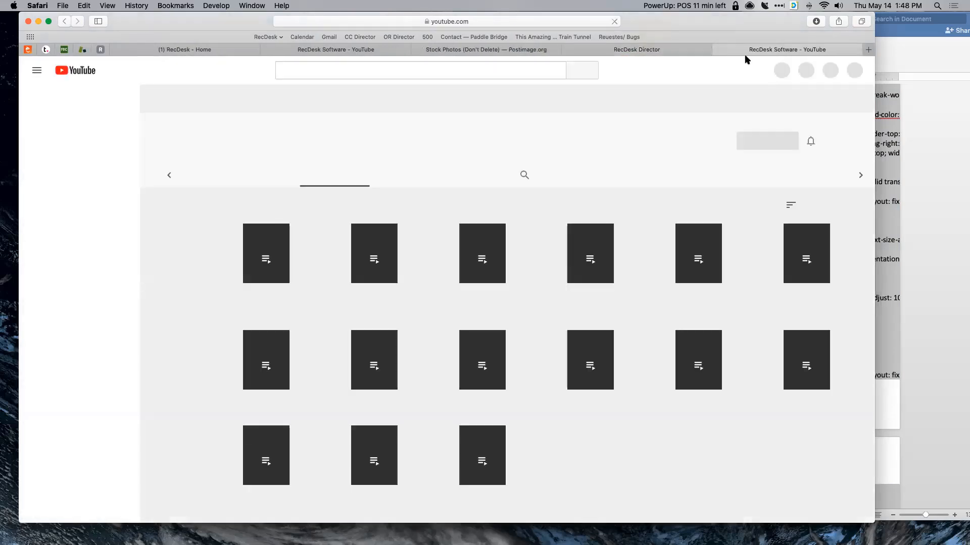
left_click(717, 49)
scroll(523, 240, "down", 3)
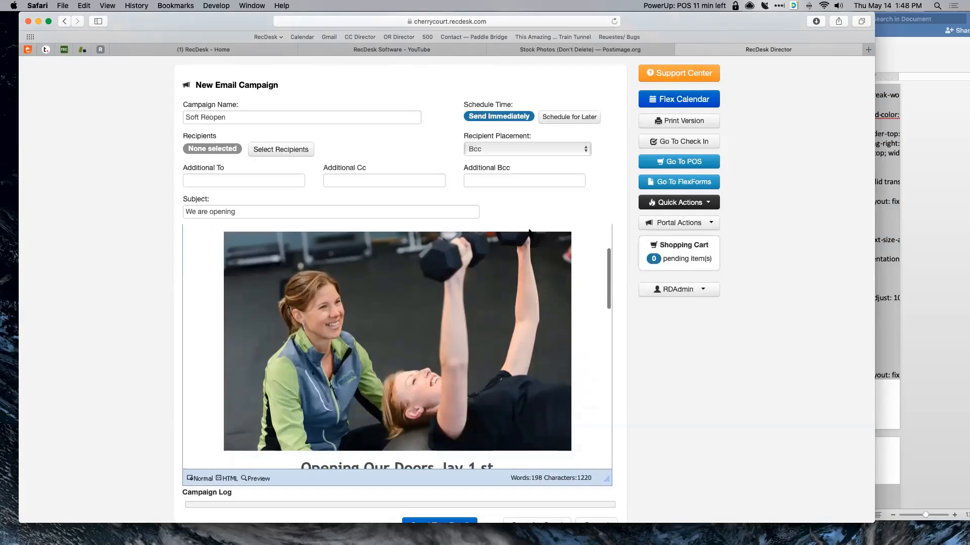
scroll(528, 253, "up", 3)
scroll(516, 288, "down", 1)
scroll(403, 321, "down", 5)
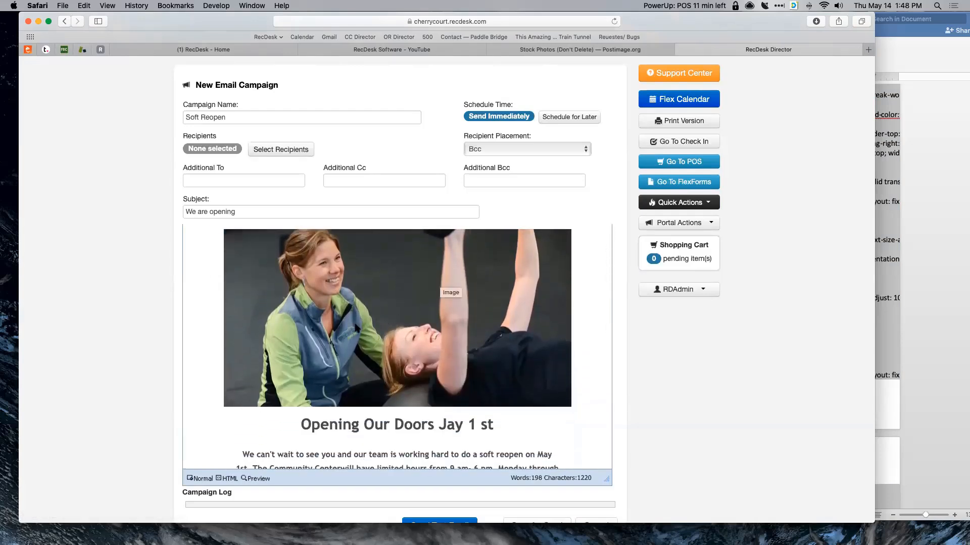
scroll(366, 343, "down", 5)
scroll(356, 325, "up", 4)
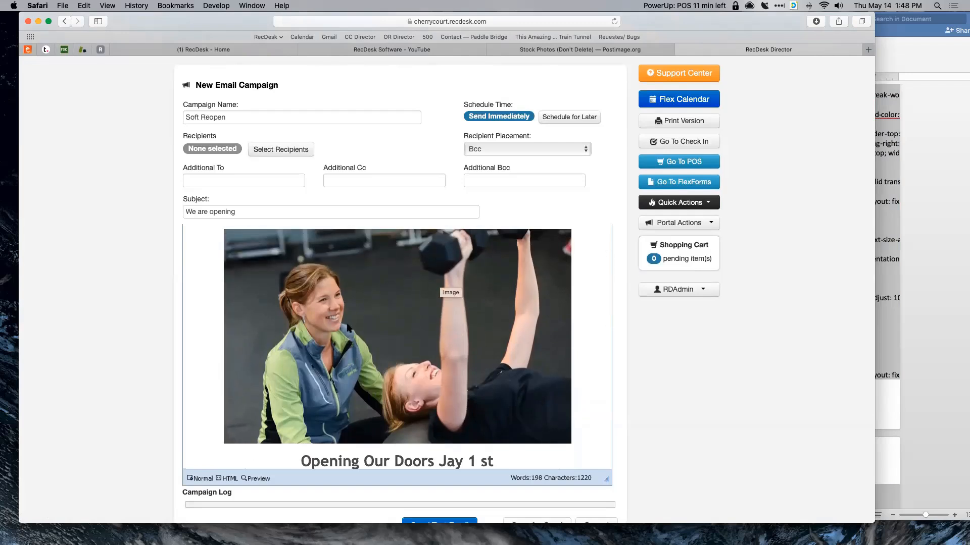
scroll(348, 329, "up", 1)
scroll(348, 332, "down", 2)
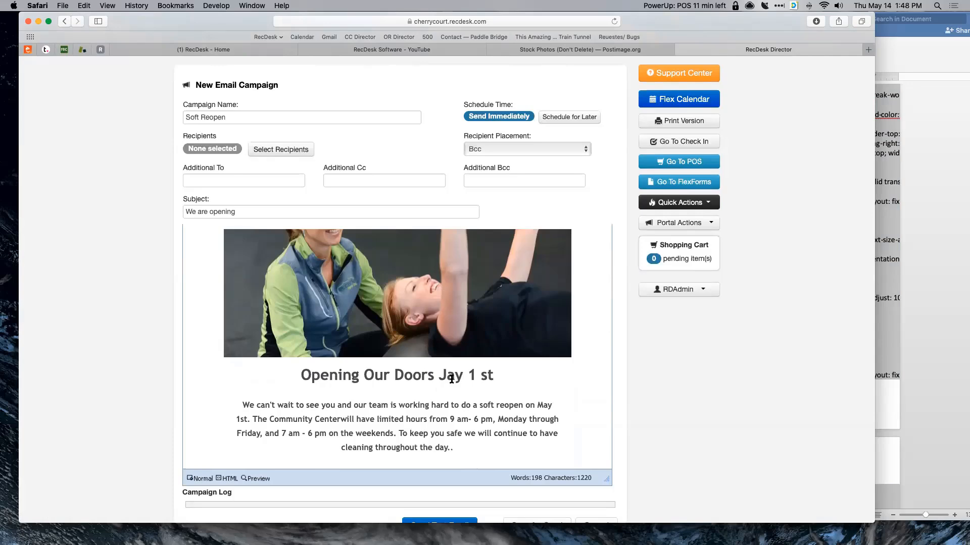
scroll(453, 379, "down", 5)
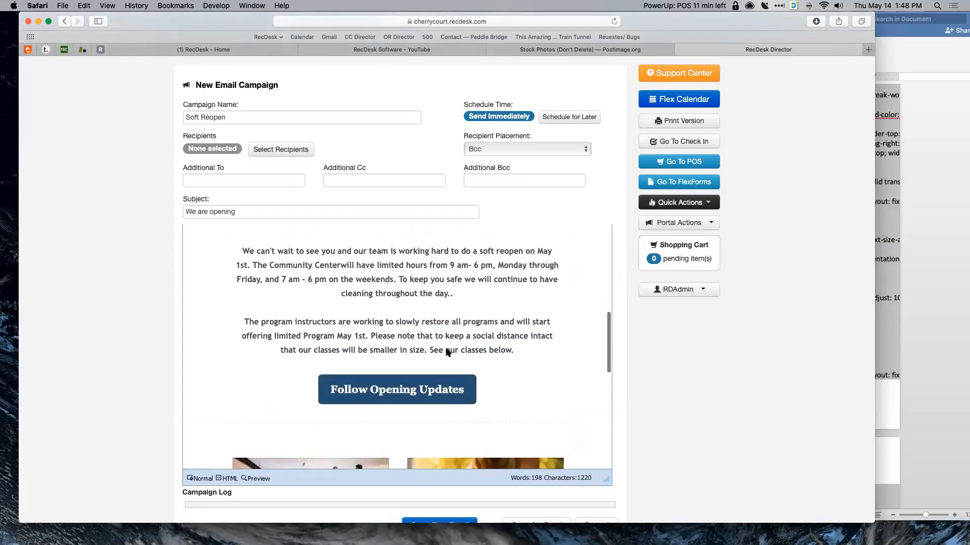
scroll(451, 289, "down", 5)
scroll(353, 363, "up", 7)
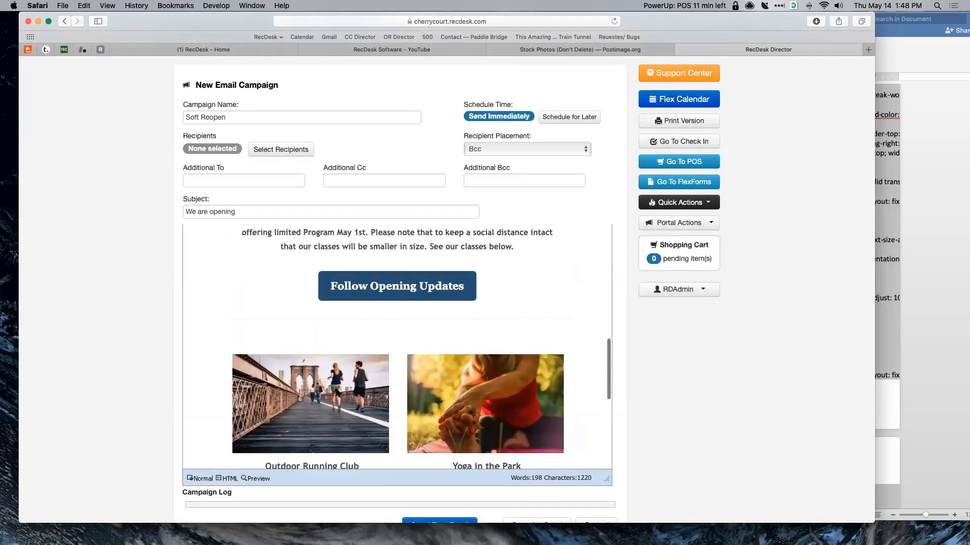
scroll(432, 341, "up", 1)
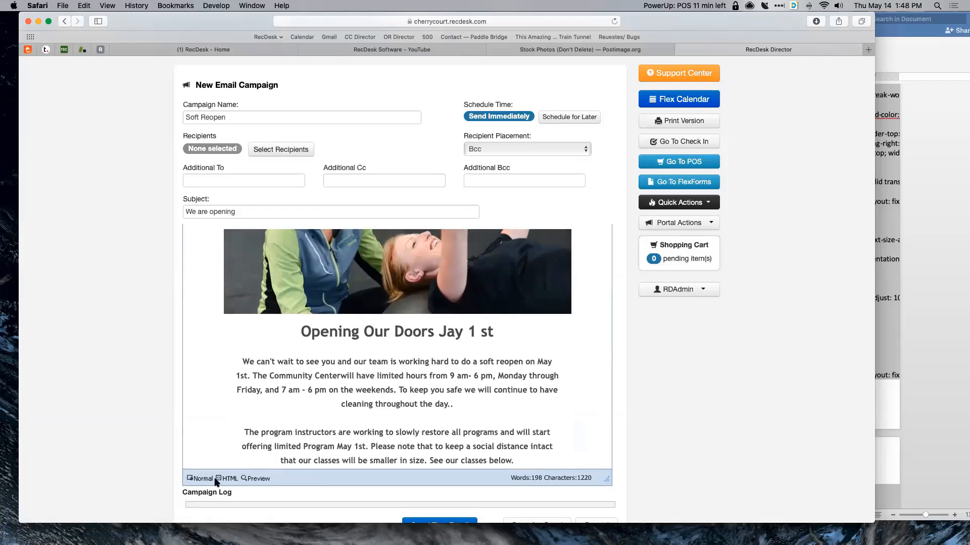
scroll(283, 422, "down", 2)
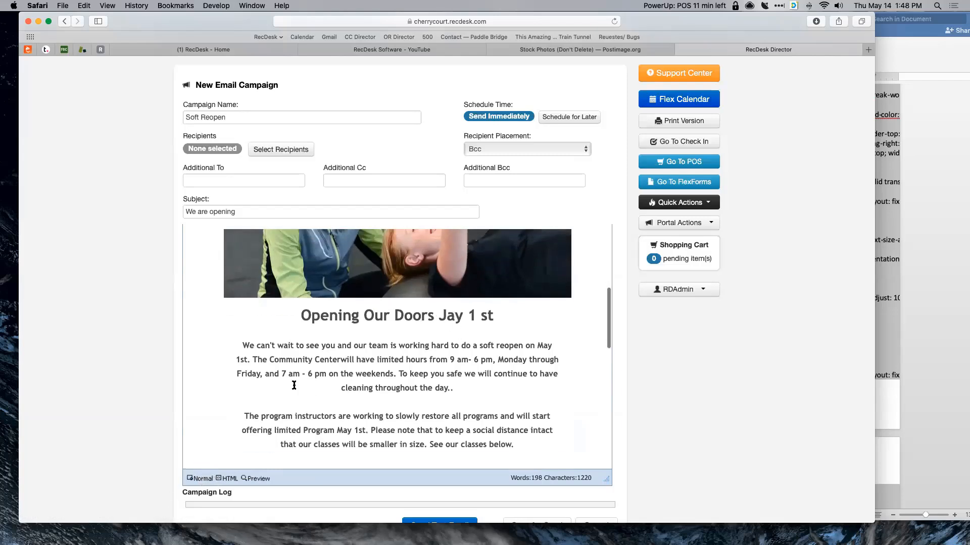
- In the Normal editor, fix the heading to 'June 1st' and delete the extra period after 'day'
left_click(203, 479)
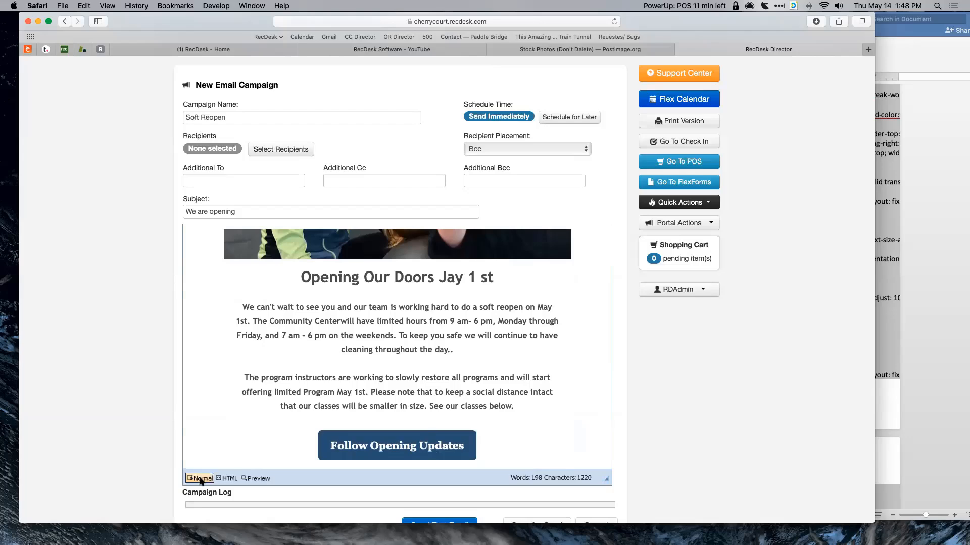
left_click(461, 351)
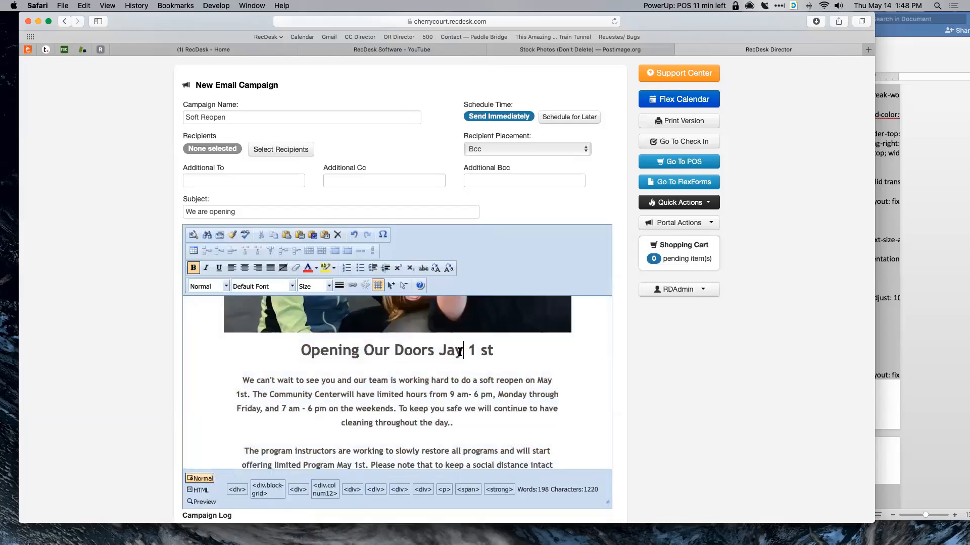
key("BackSpace")
key("BackSpace")
type("une")
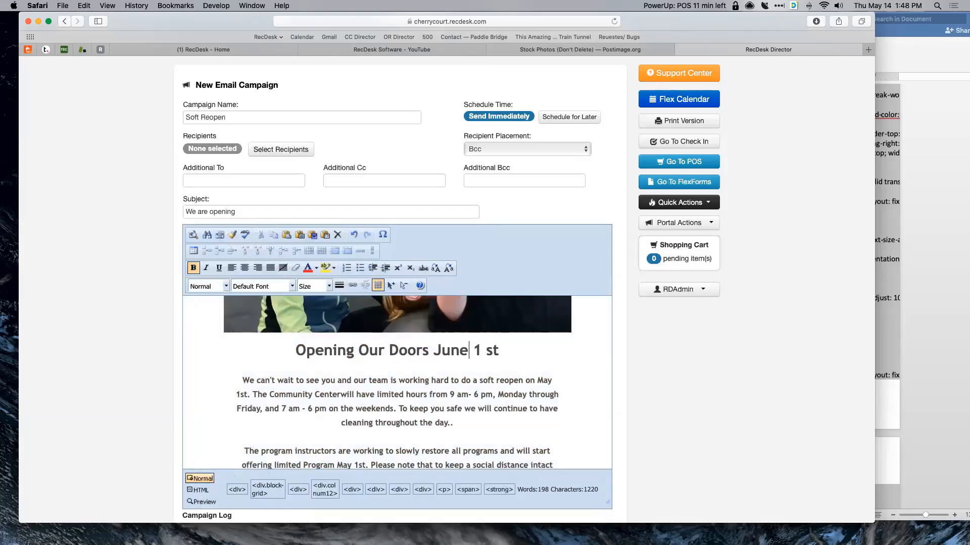
key("BackSpace")
key("BackSpace")
key("BackSpace")
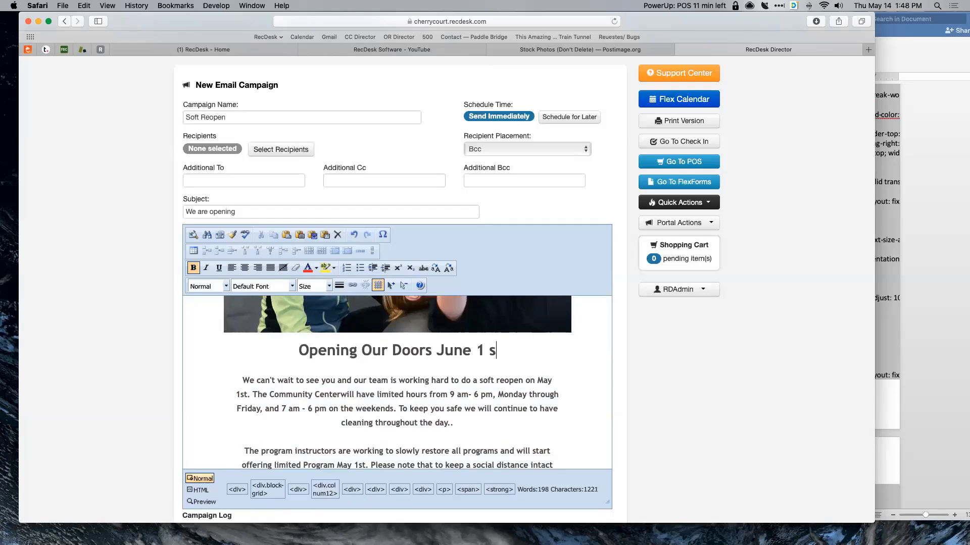
type("st")
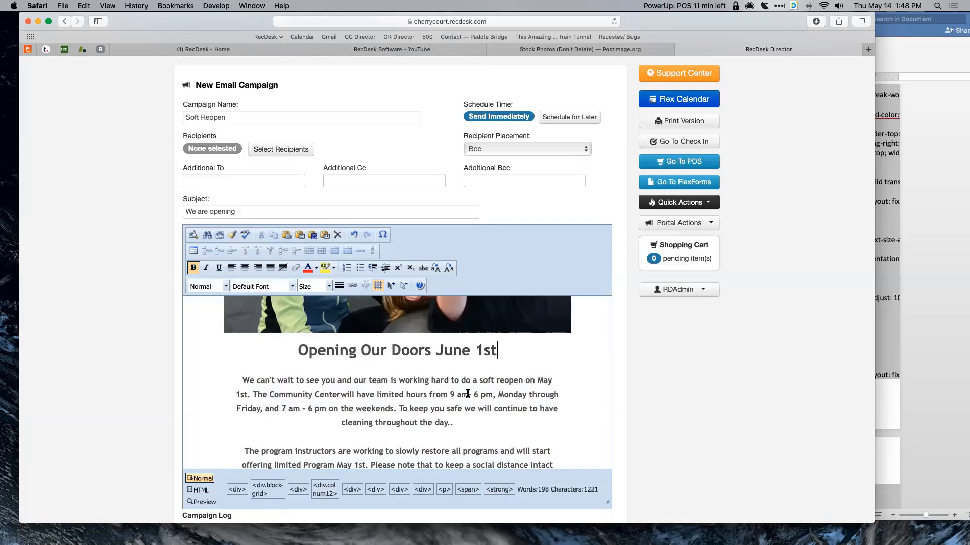
scroll(467, 393, "down", 1)
left_click(460, 400)
key("BackSpace")
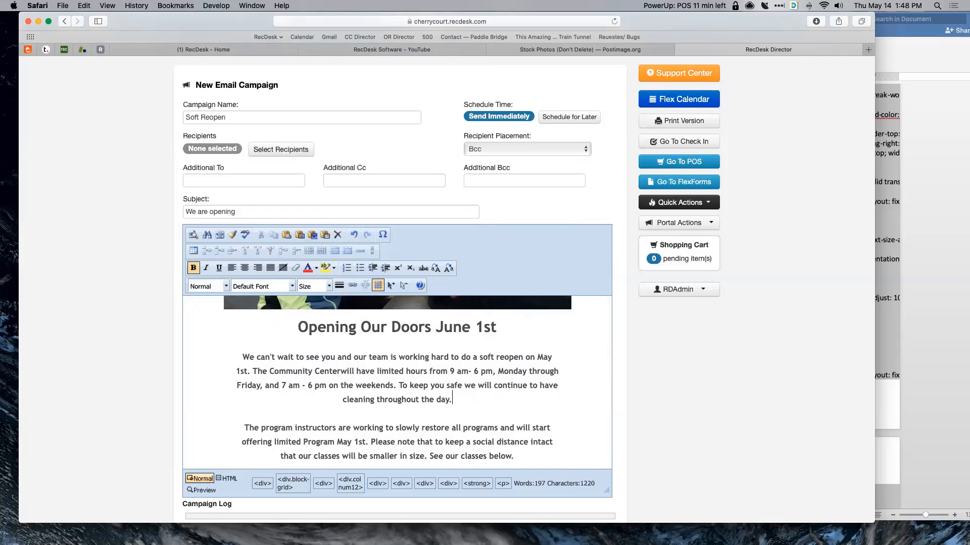
- Remove the Twitter icon from the social links row
scroll(444, 374, "up", 5)
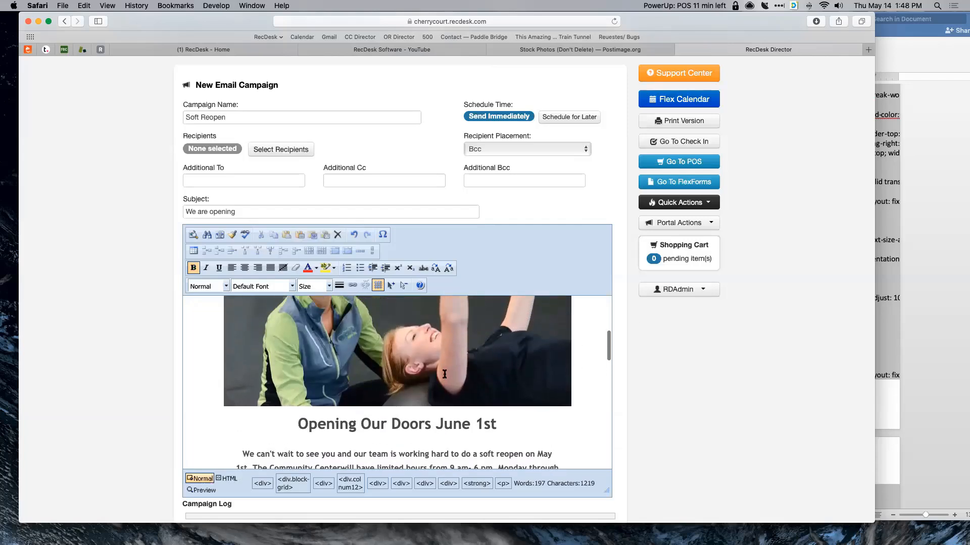
scroll(444, 374, "up", 3)
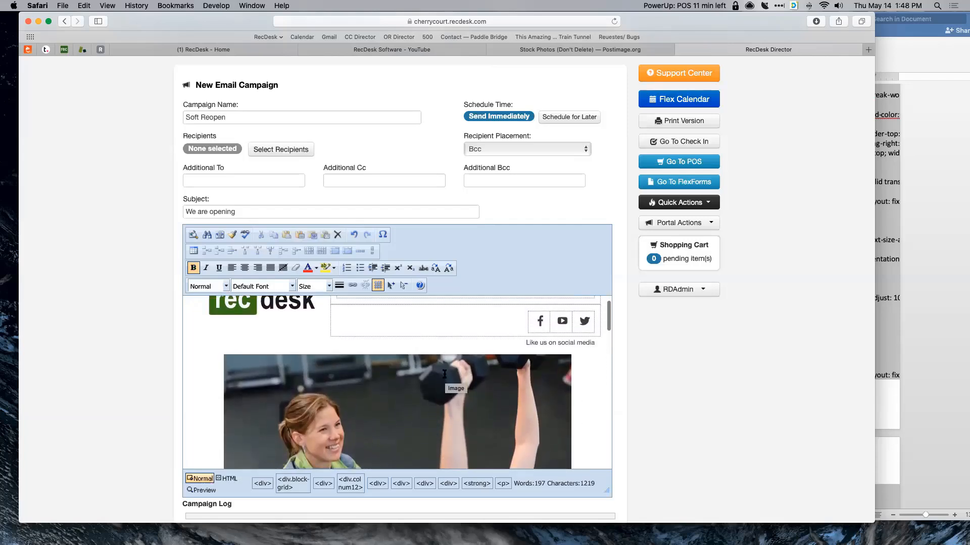
scroll(444, 374, "down", 8)
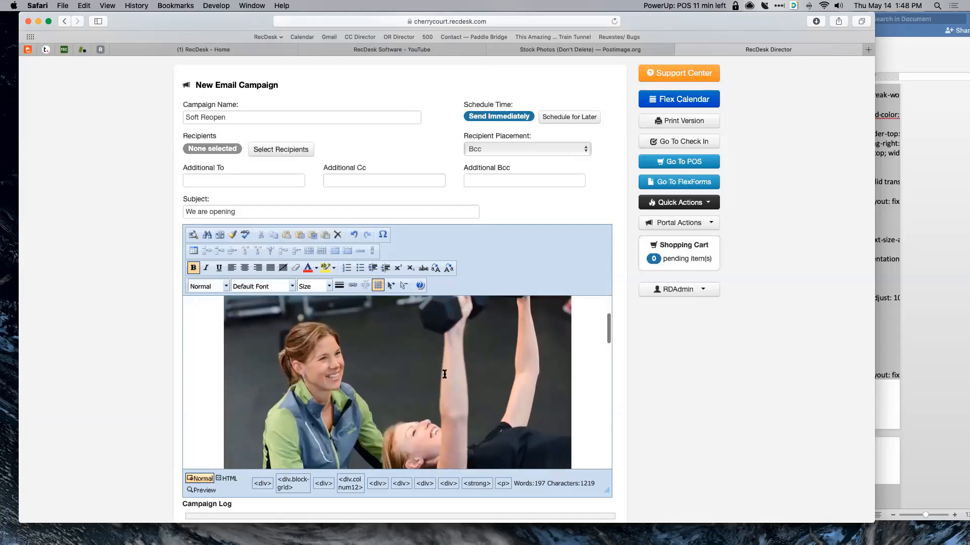
scroll(444, 374, "down", 5)
scroll(443, 374, "up", 10)
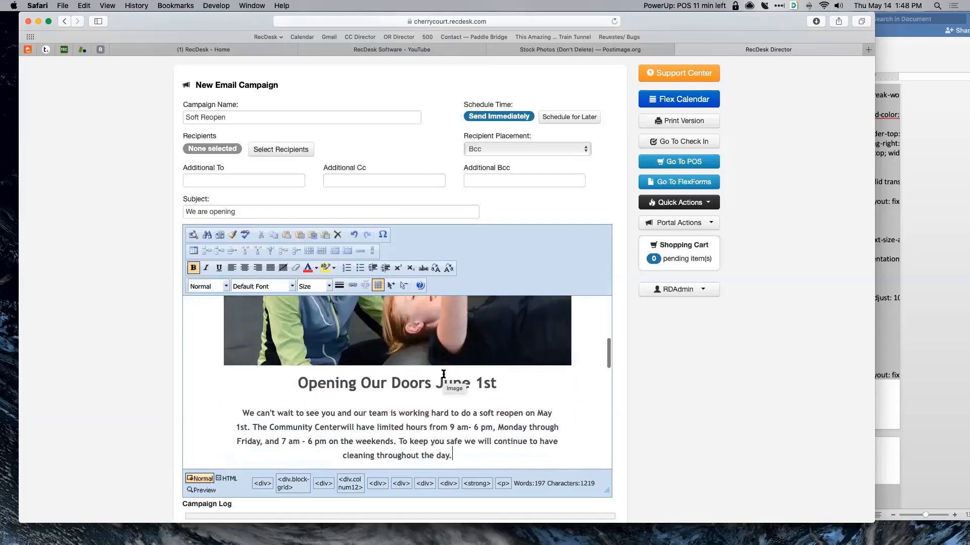
scroll(443, 374, "up", 4)
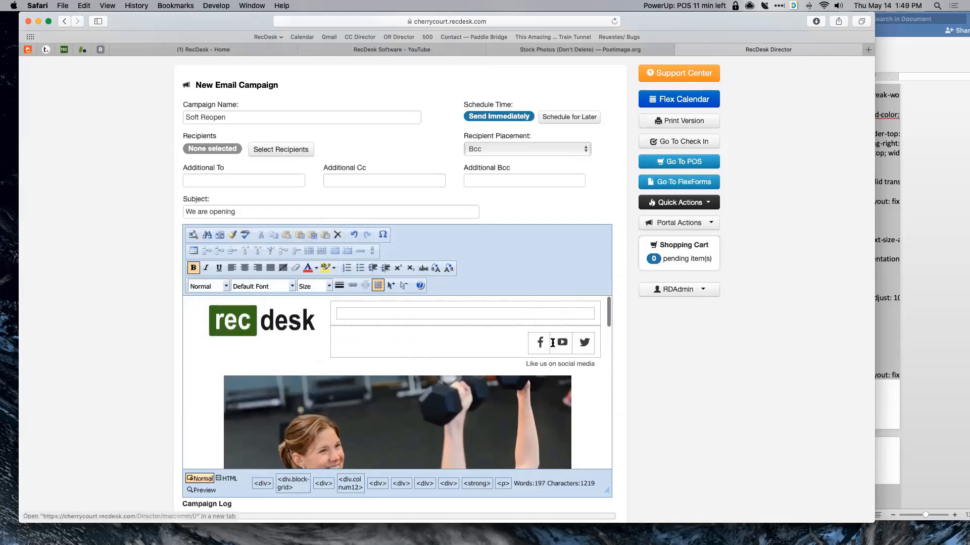
left_click(589, 341)
key("BackSpace")
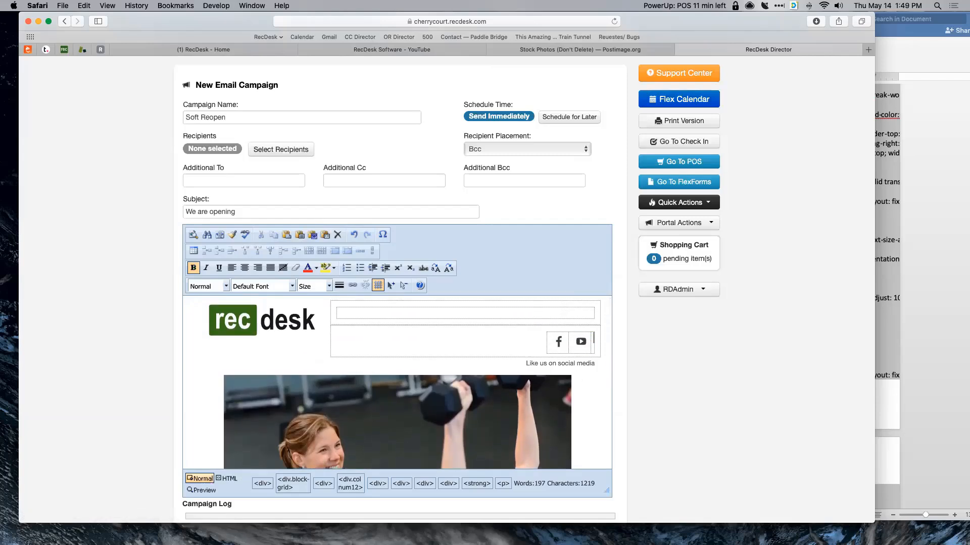
scroll(484, 329, "down", 1)
scroll(485, 329, "up", 1)
left_click(485, 330)
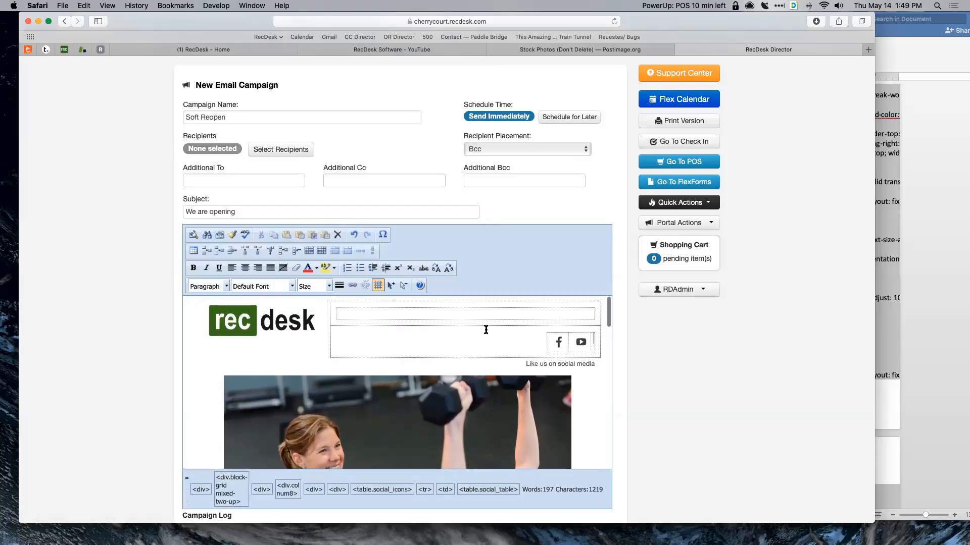
- Set the 'Outdoor Running Club' and 'Yoga in the Park' headings to Size 5 (18pt)
scroll(570, 345, "down", 10)
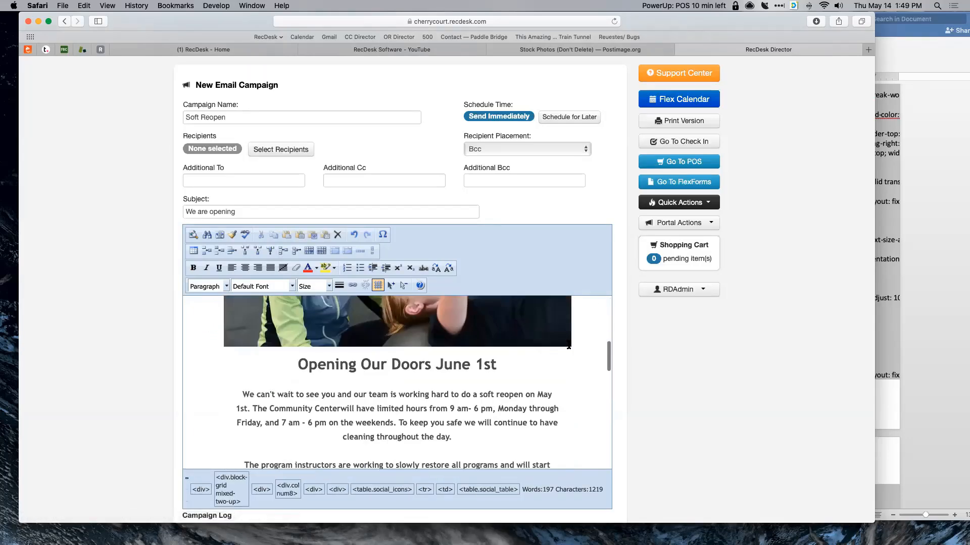
scroll(568, 345, "down", 3)
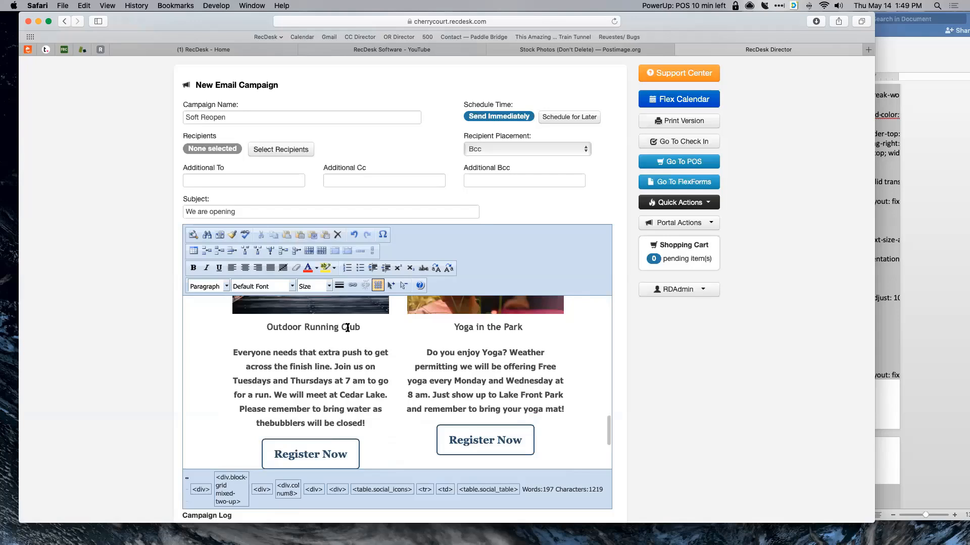
left_click_drag(363, 327, 260, 328)
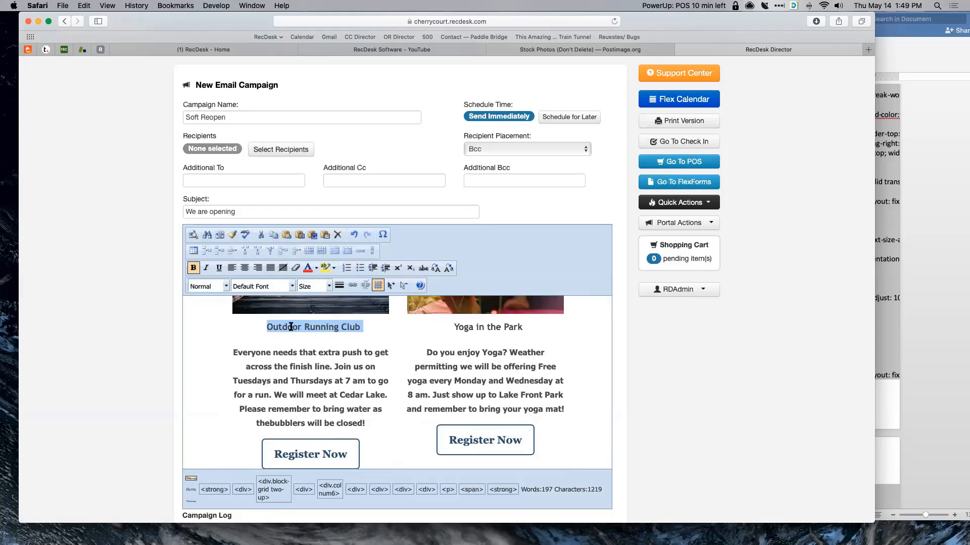
left_click(329, 286)
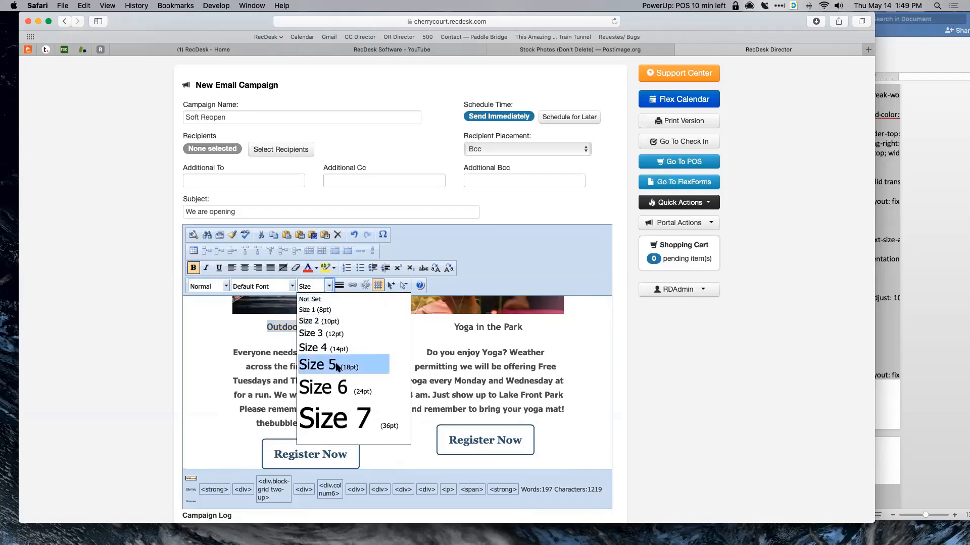
left_click(335, 366)
left_click(401, 348)
left_click_drag(525, 327, 447, 323)
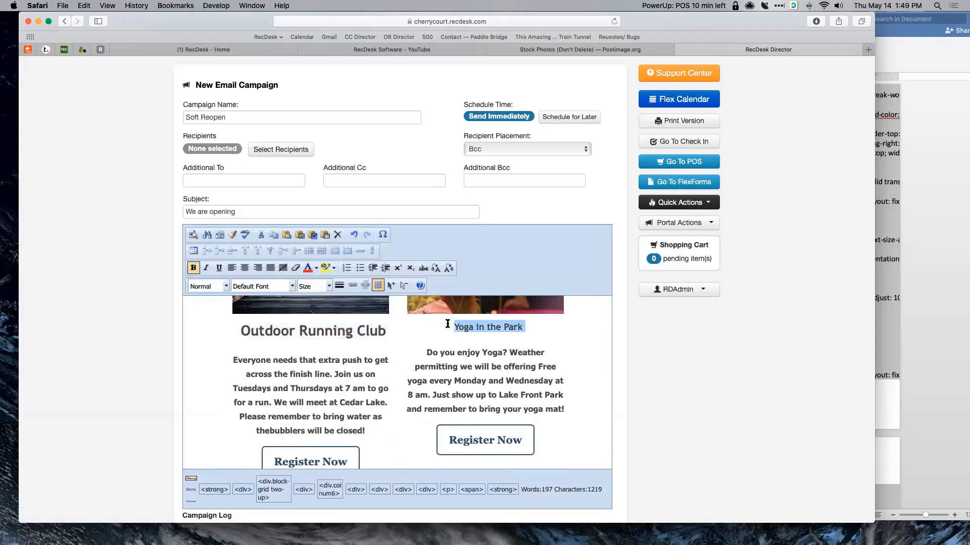
left_click(329, 287)
left_click(336, 367)
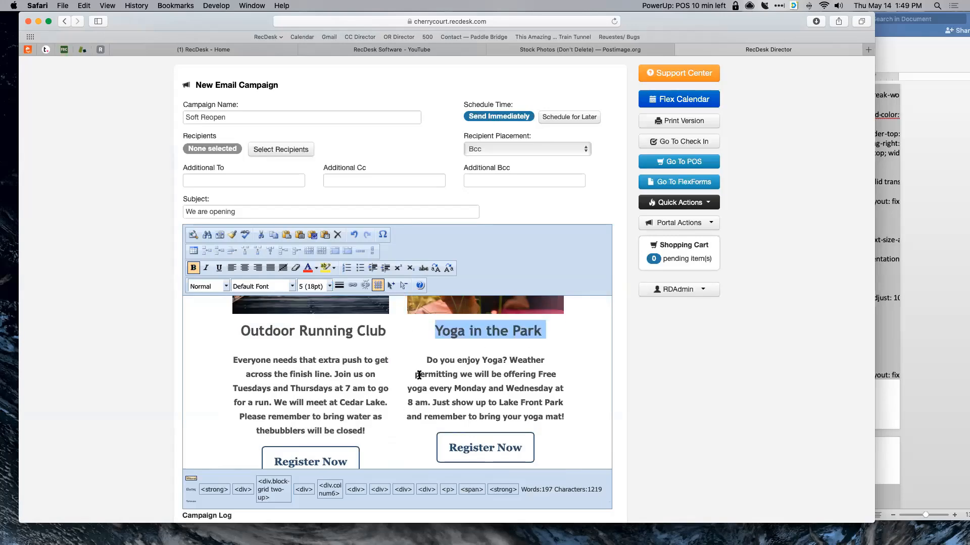
left_click(400, 372)
scroll(318, 374, "down", 1)
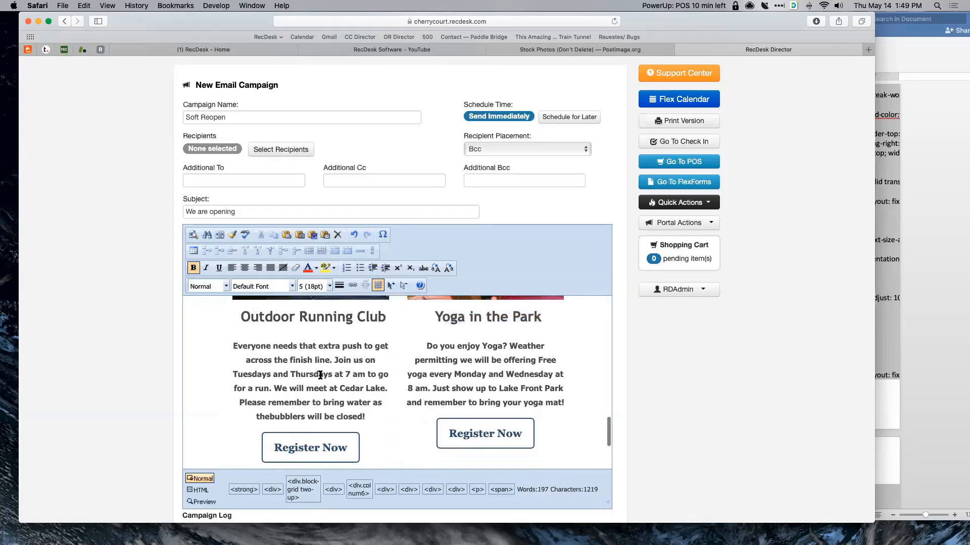
scroll(366, 411, "down", 7)
scroll(366, 416, "up", 8)
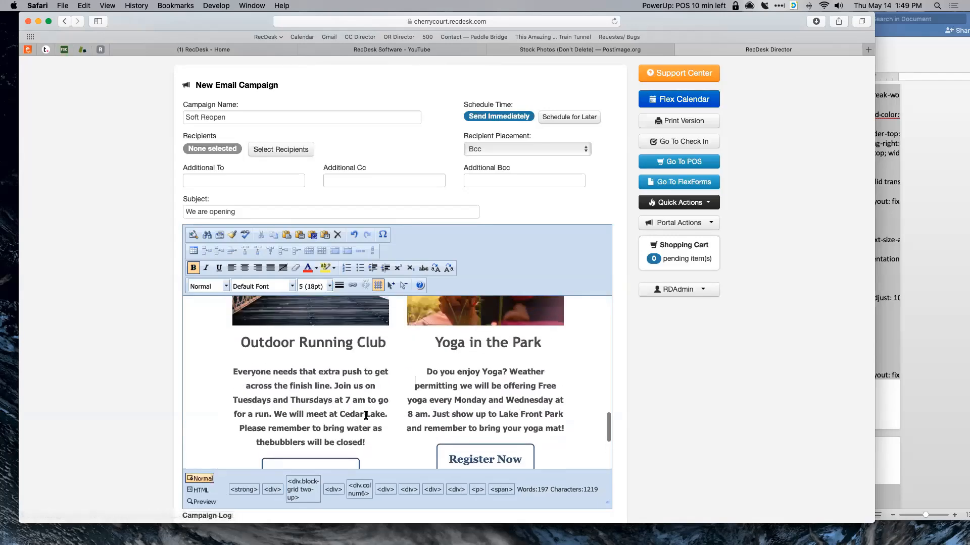
scroll(365, 415, "up", 5)
scroll(627, 336, "down", 3)
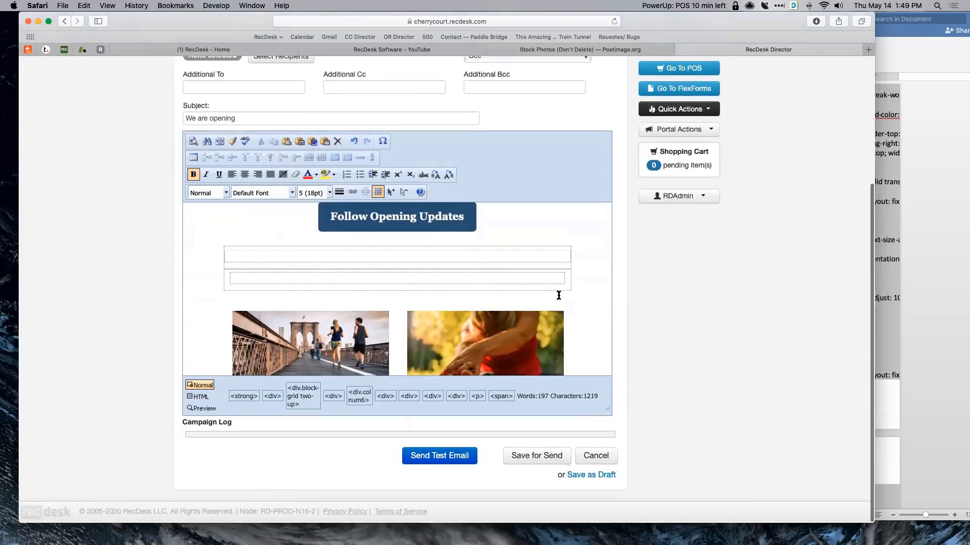
scroll(559, 295, "down", 10)
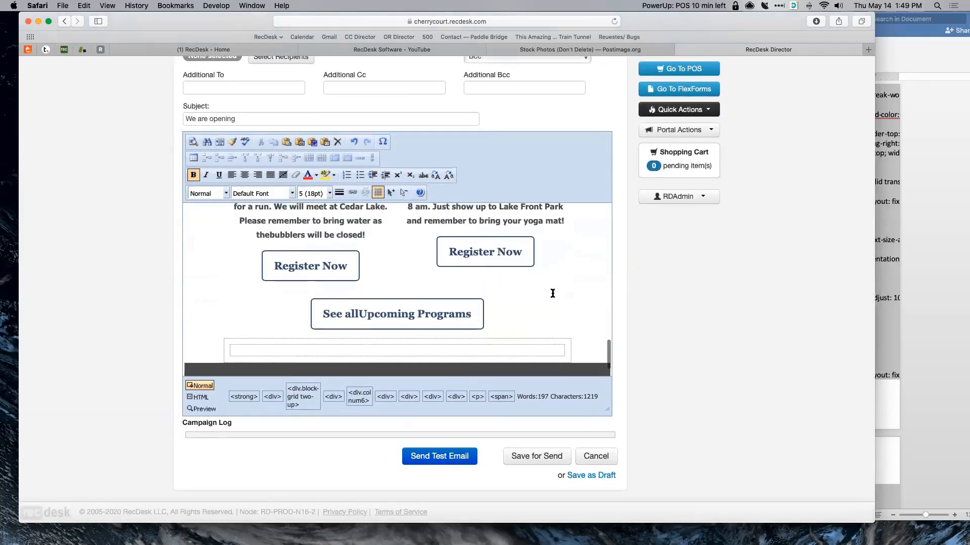
- Send the 'We are opening' test email to the staff member's e-mail address
left_click(426, 457)
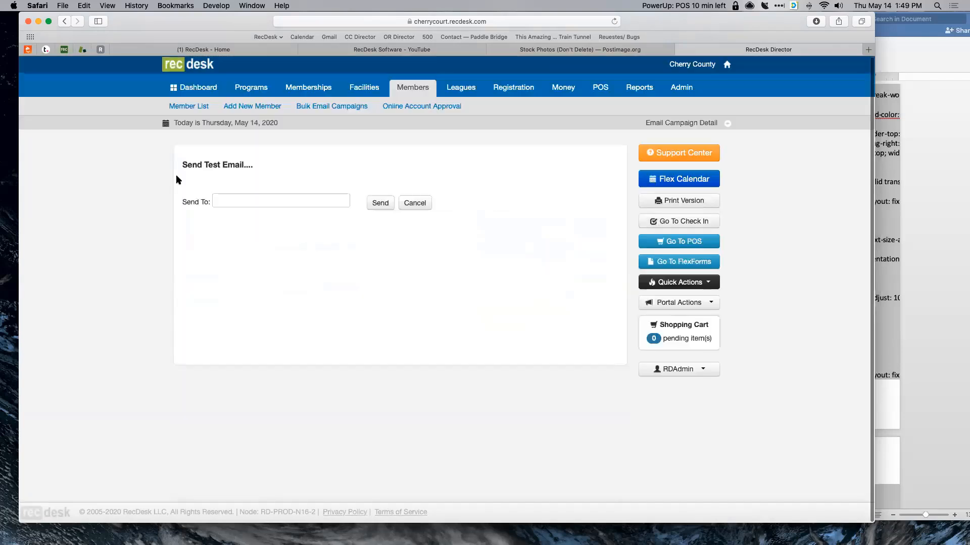
left_click(226, 200)
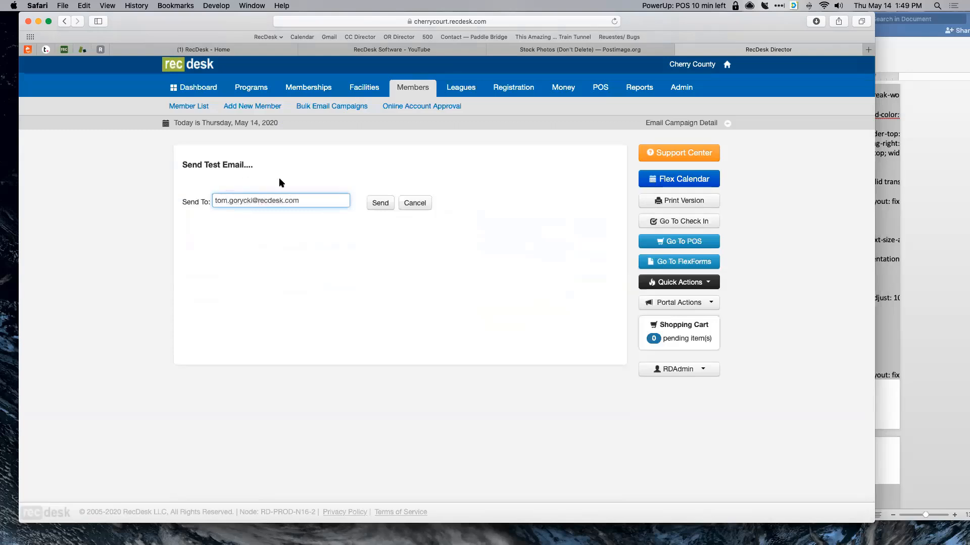
left_click(380, 202)
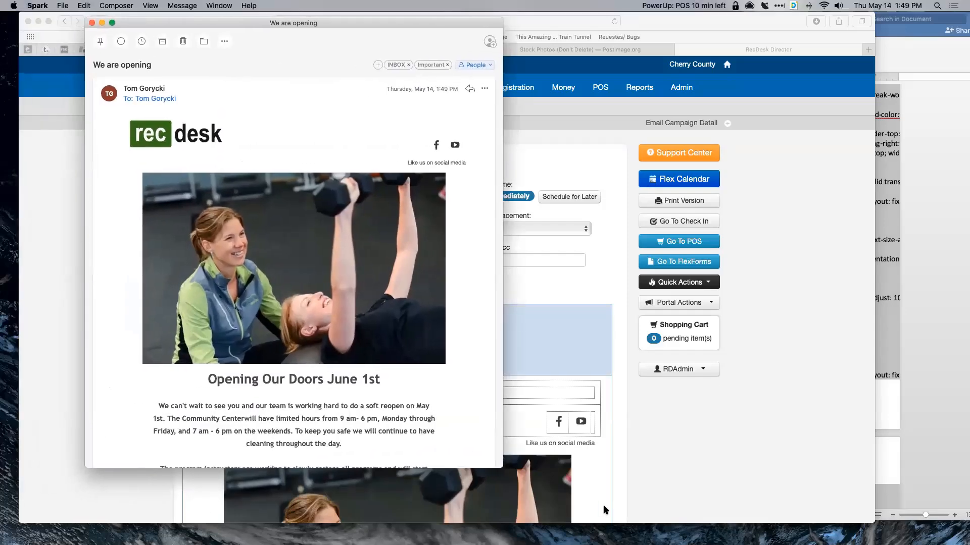
- Shrink the 'We are opening' test email window to phone width and scroll through the layout
scroll(482, 284, "down", 5)
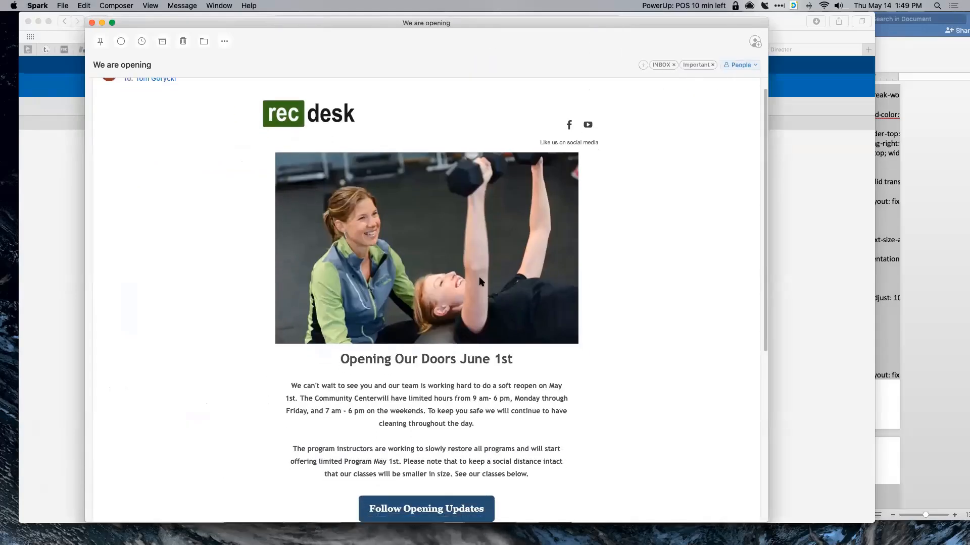
scroll(482, 284, "down", 6)
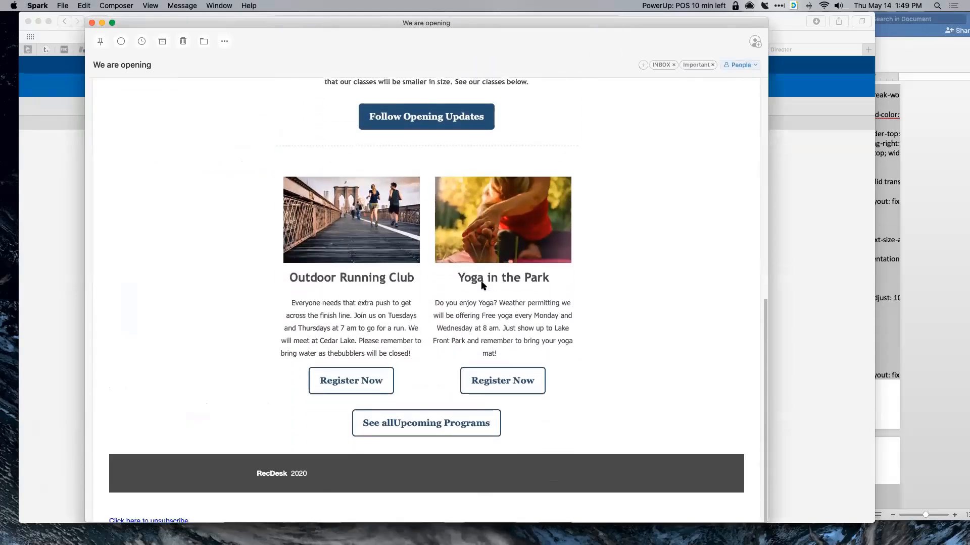
scroll(483, 287, "up", 10)
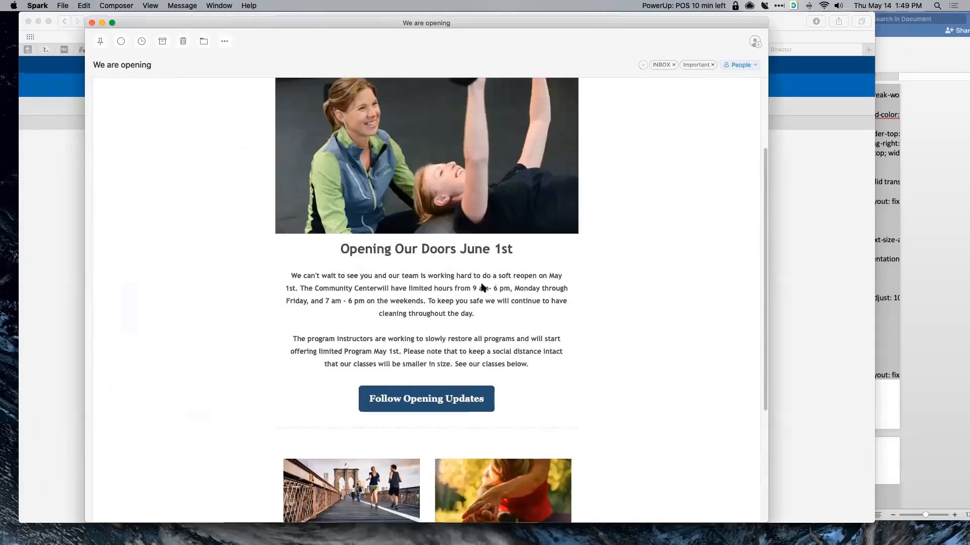
left_click_drag(769, 464, 272, 455)
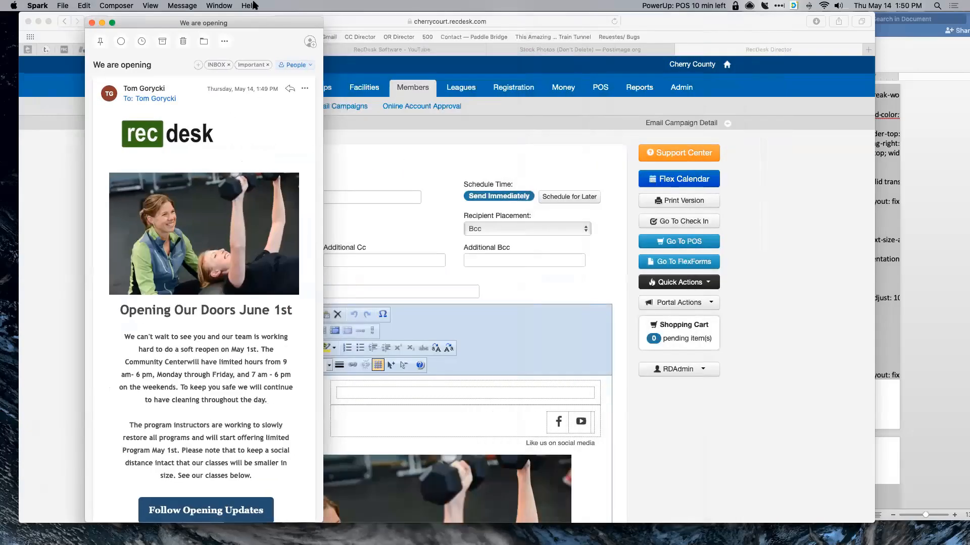
left_click_drag(254, 21, 523, 7)
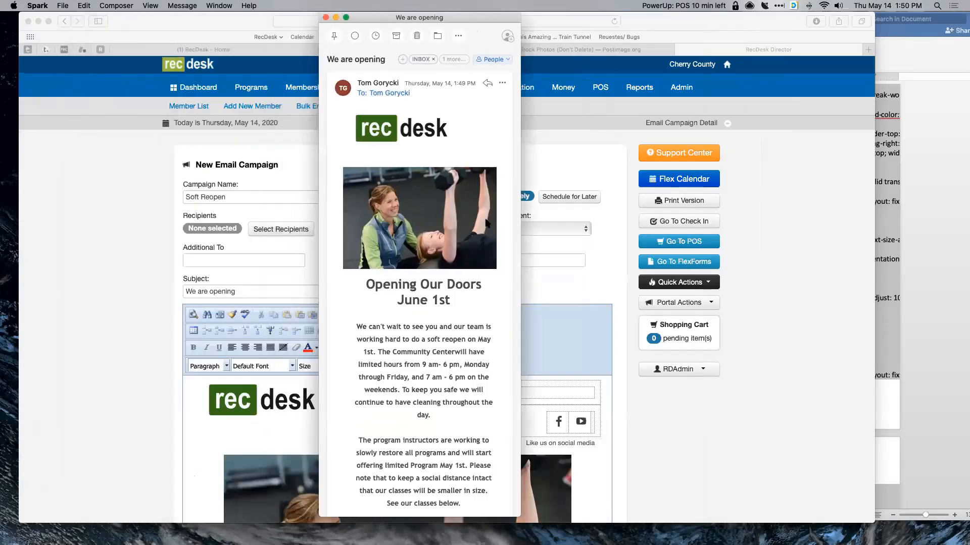
scroll(486, 222, "down", 6)
scroll(486, 222, "down", 4)
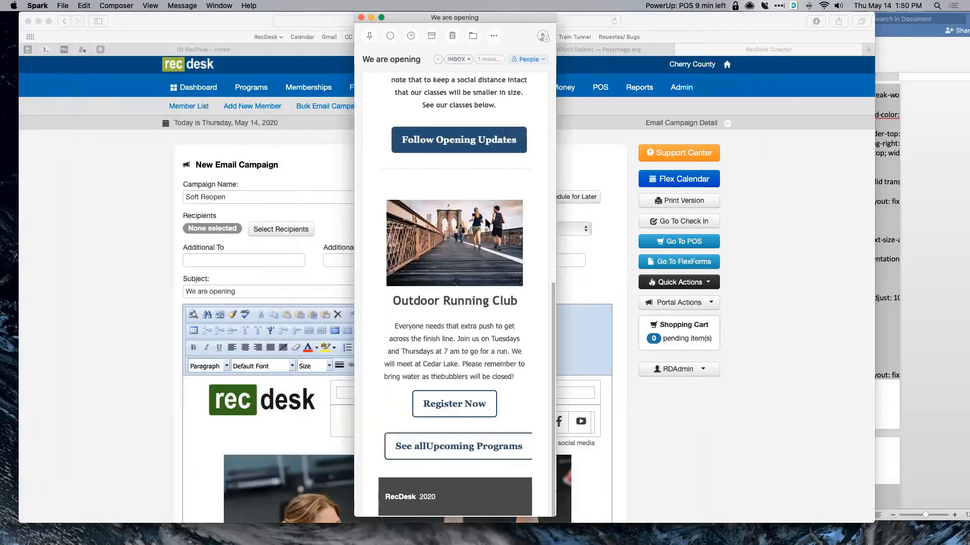
- Widen the email window to see the full layout and scroll through it
left_click_drag(561, 214, 852, 215)
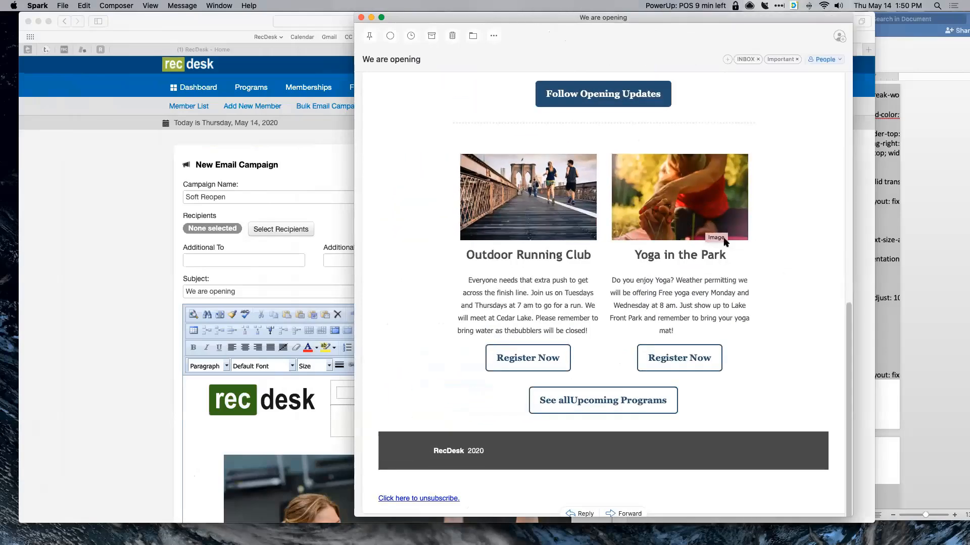
scroll(793, 243, "up", 1)
scroll(793, 244, "up", 3)
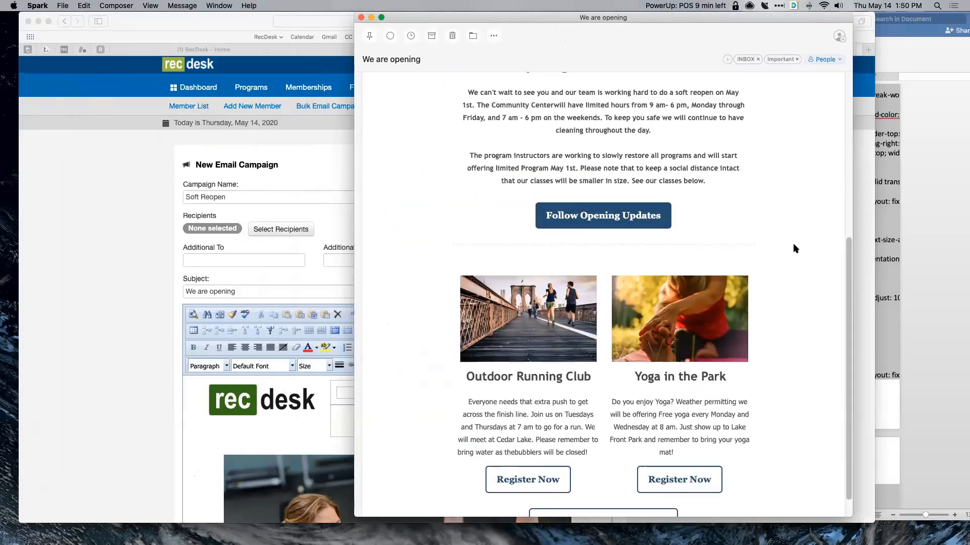
scroll(828, 240, "up", 5)
scroll(844, 244, "down", 1)
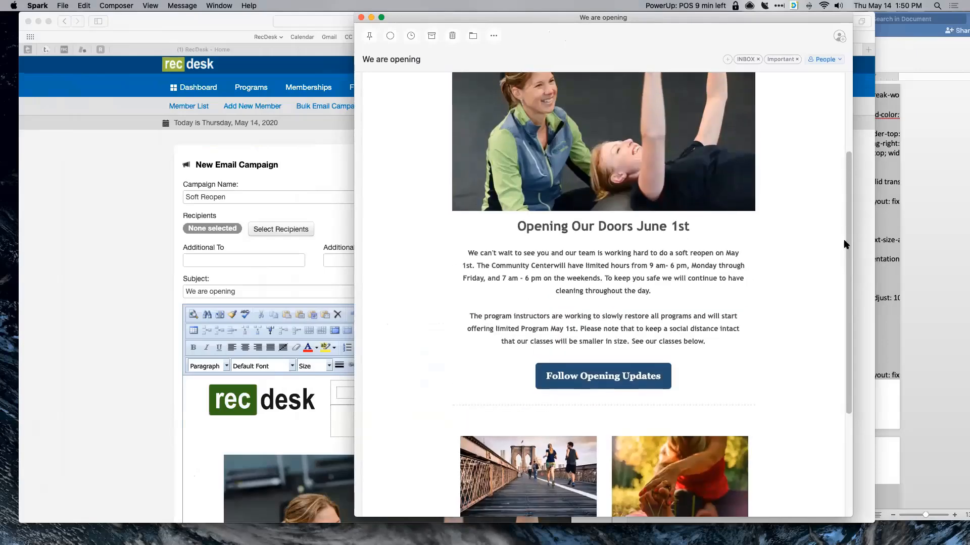
- Narrow the email window again and check how the content reflows, scrolling down and sideways
left_click_drag(852, 239, 640, 244)
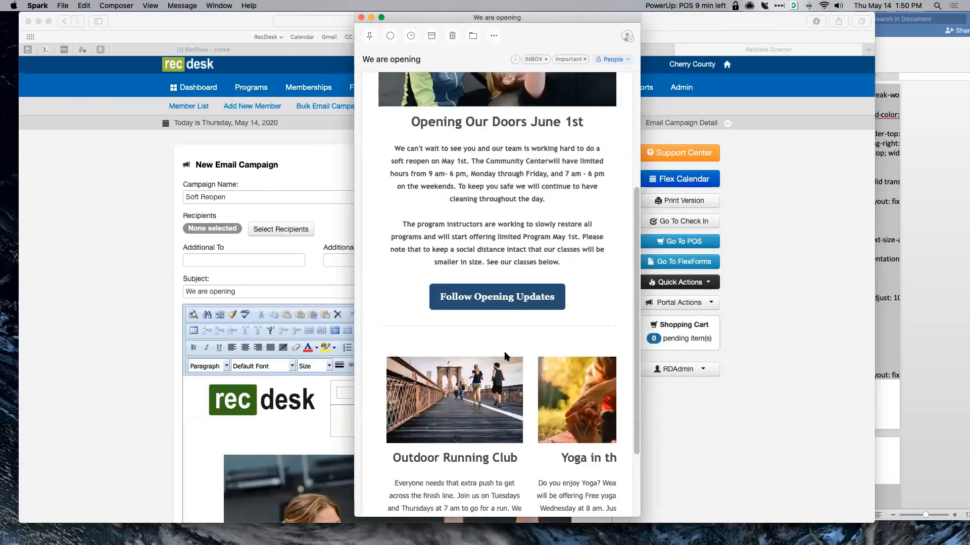
scroll(503, 356, "down", 4)
scroll(503, 356, "right", 3)
scroll(503, 356, "left", 3)
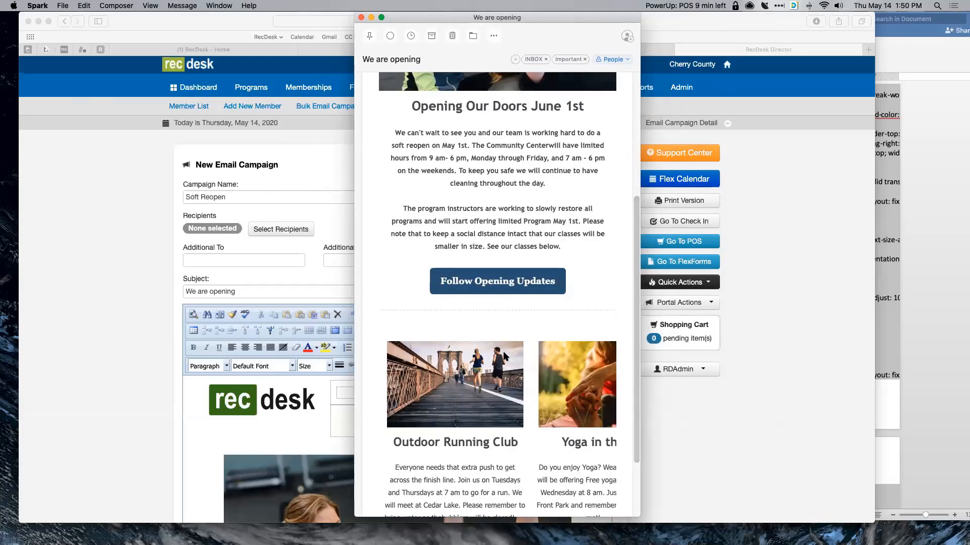
scroll(503, 356, "right", 3)
- Restore the email window to full width, recheck it, then return to the Safari campaign draft
left_click_drag(702, 282, 824, 284)
scroll(639, 292, "down", 1)
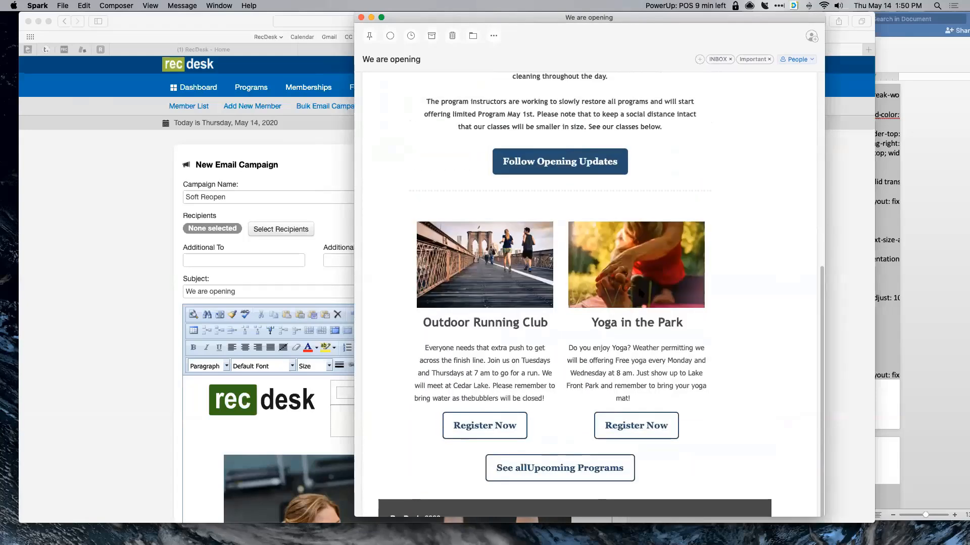
scroll(638, 290, "up", 5)
scroll(675, 300, "up", 3)
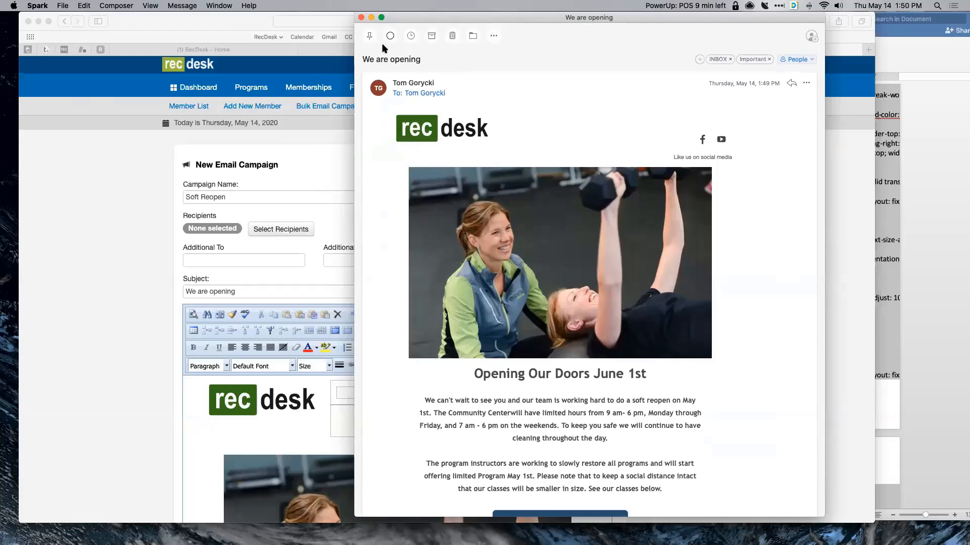
left_click(346, 90)
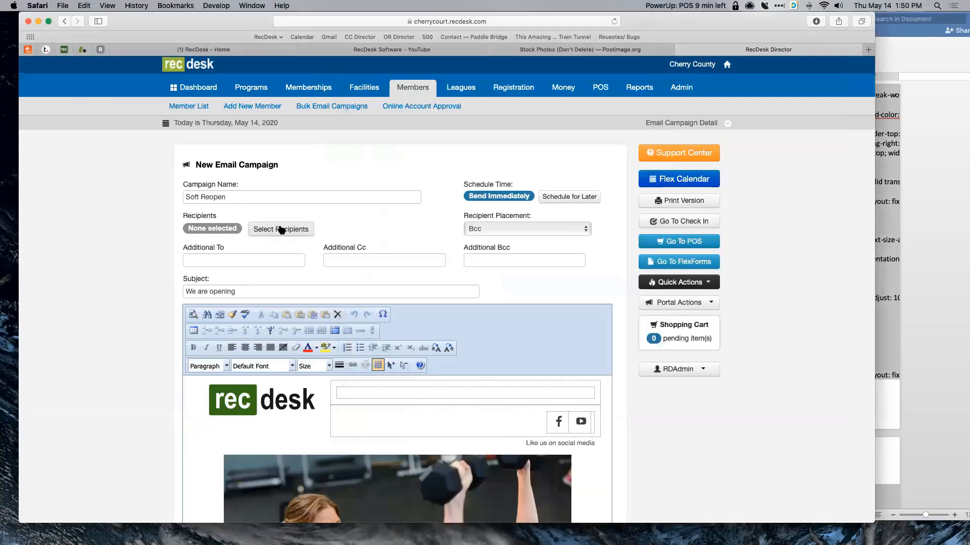
- Search for the member by name, add their primary email as the recipient, and Save for Send
left_click(281, 229)
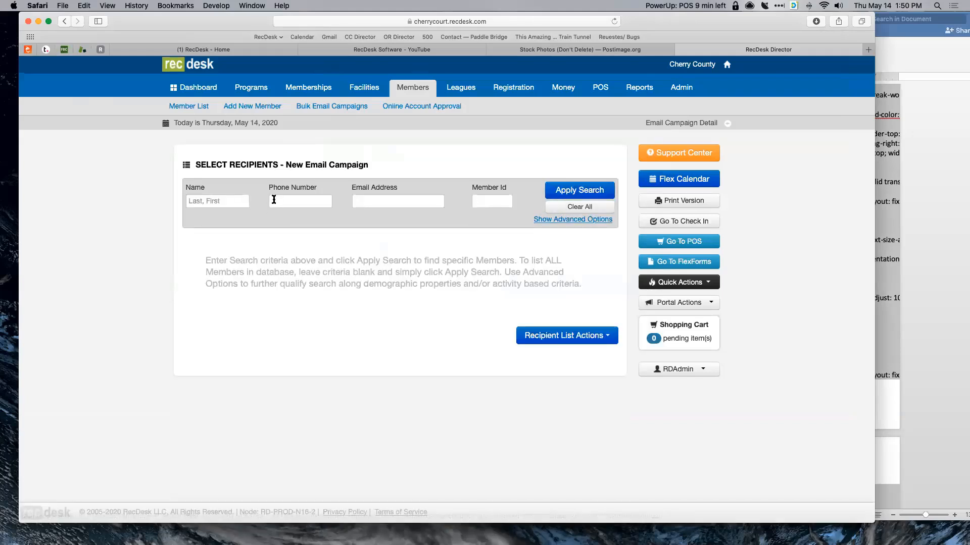
left_click(204, 197)
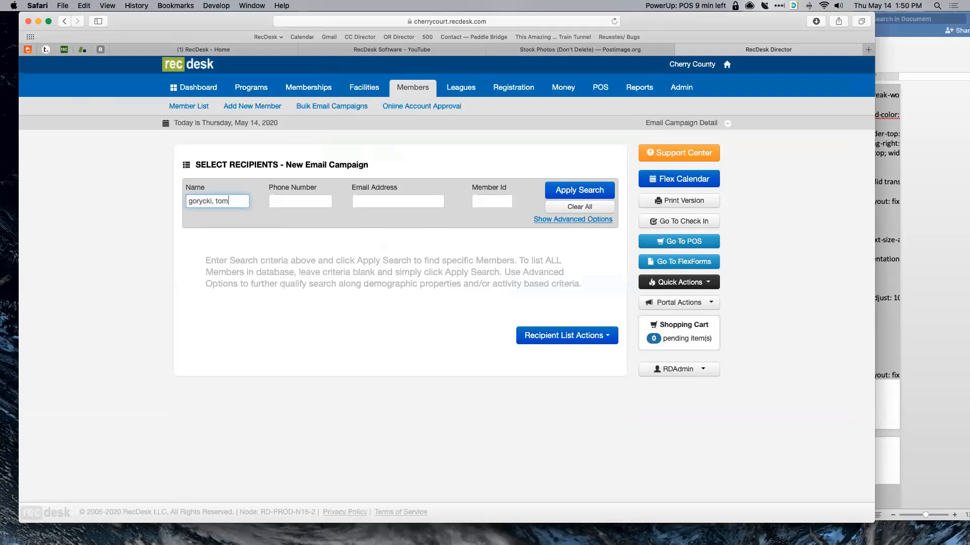
key("Return")
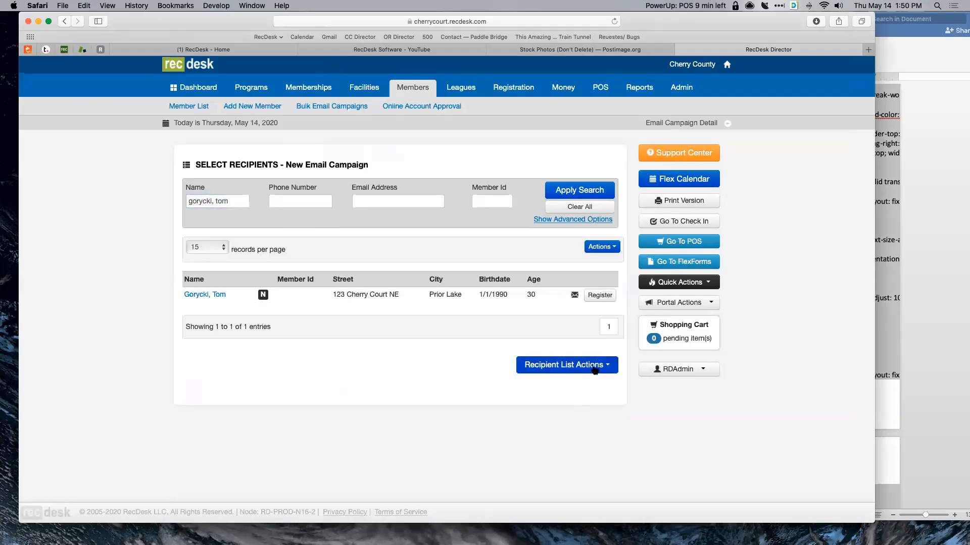
left_click(595, 370)
left_click(563, 385)
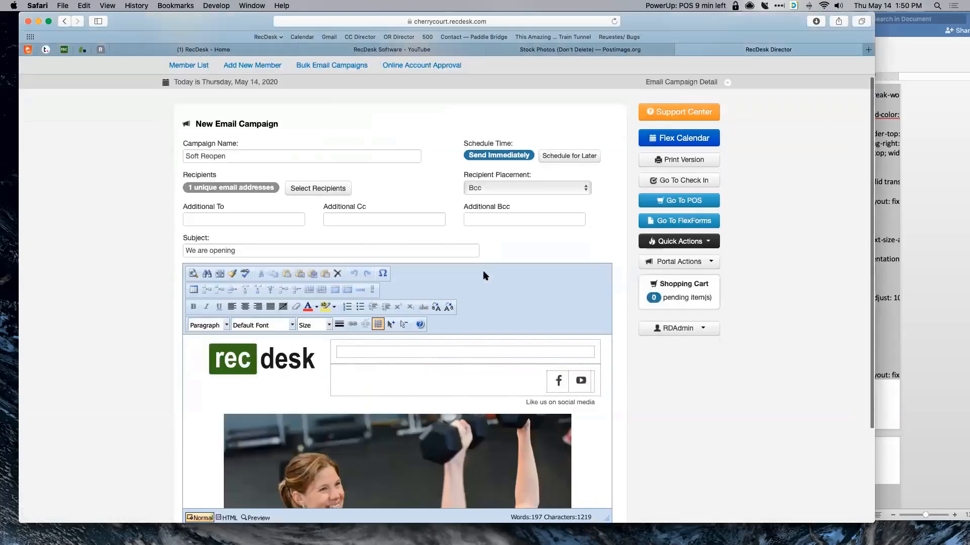
scroll(483, 276, "down", 5)
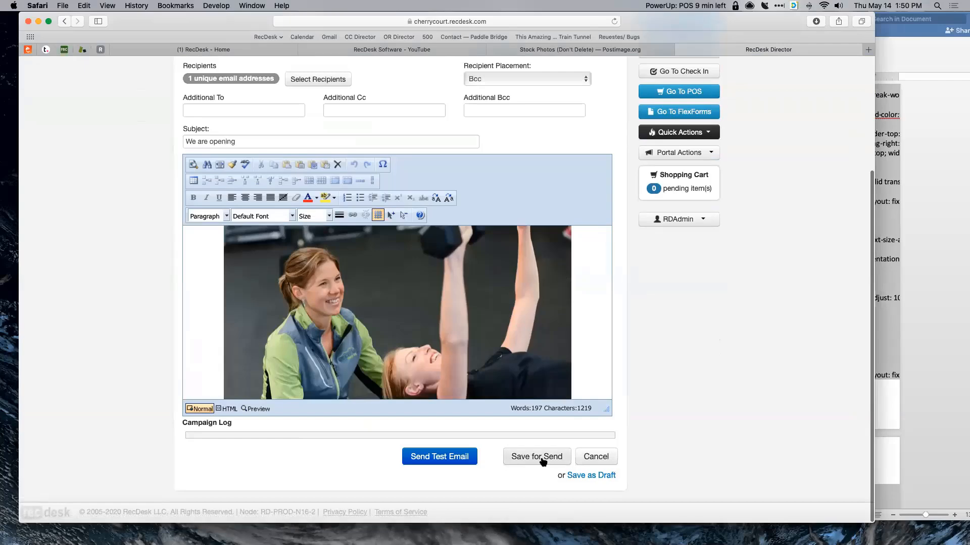
left_click(560, 457)
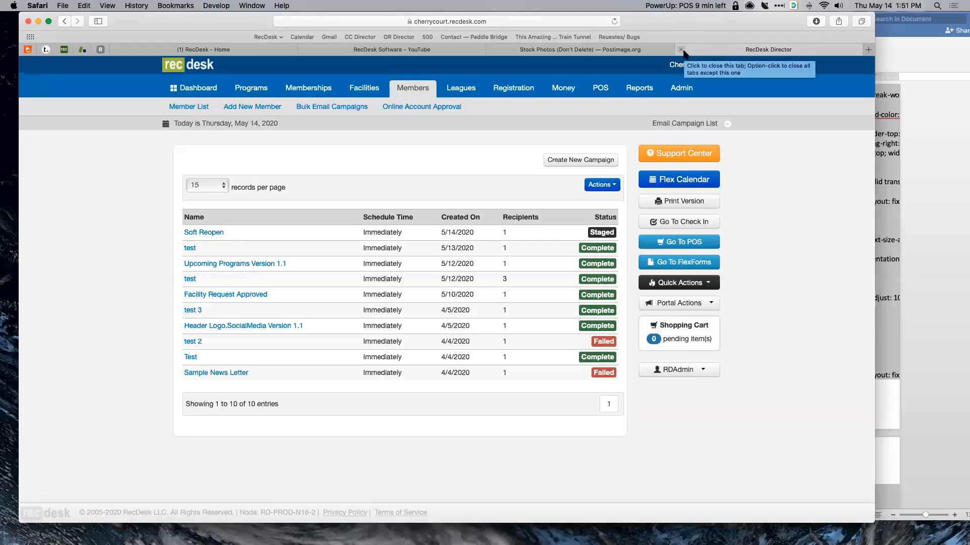
- Close the RecDesk Director and Postimage tabs, and close the Word document without saving
left_click(681, 50)
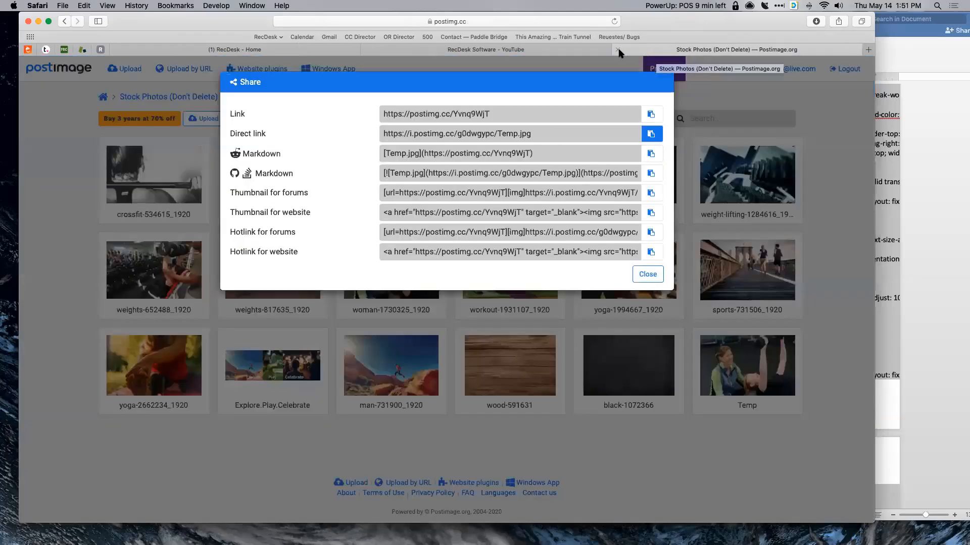
left_click(619, 50)
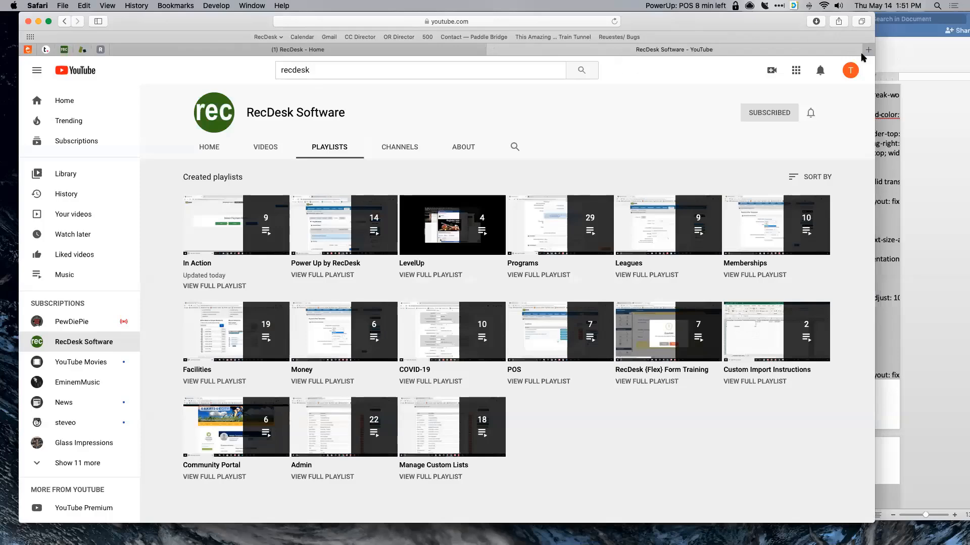
key("super+Tab")
key("super+a")
key("super+w")
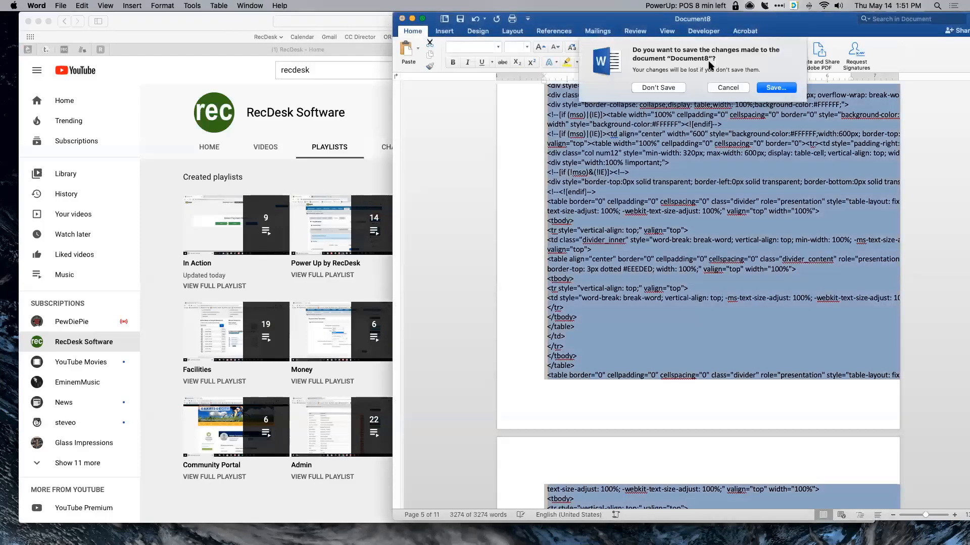
left_click(661, 87)
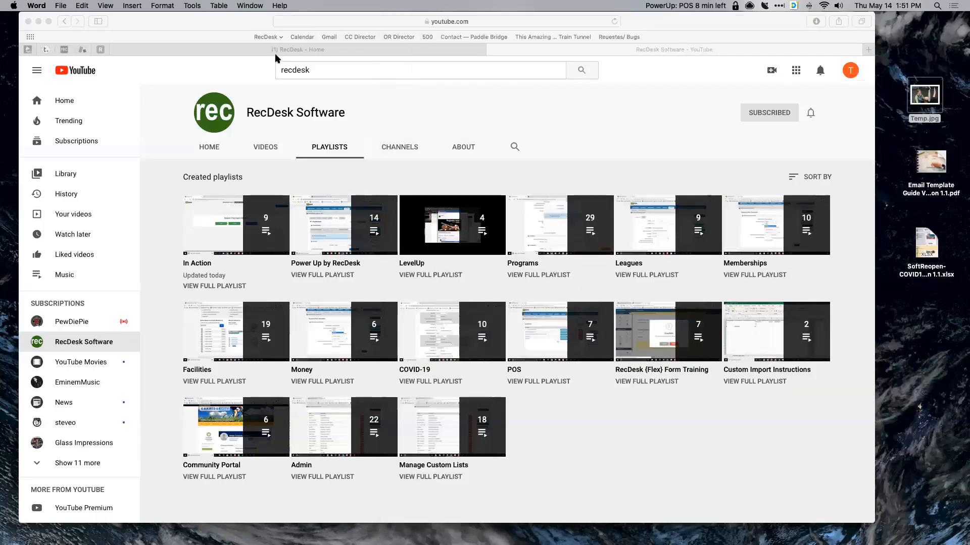
- Minimize the Safari and Excel windows so only the desktop shows
left_click(182, 46)
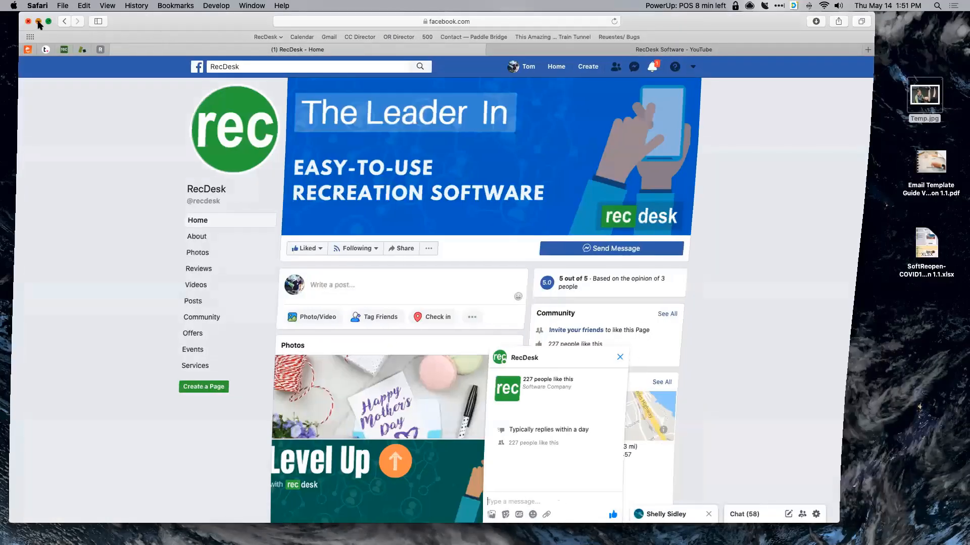
left_click(39, 21)
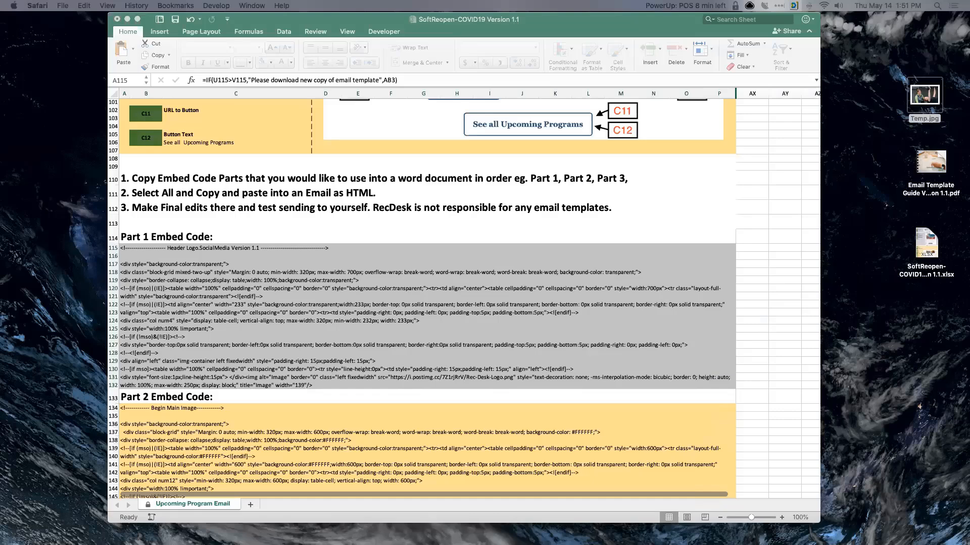
left_click(127, 19)
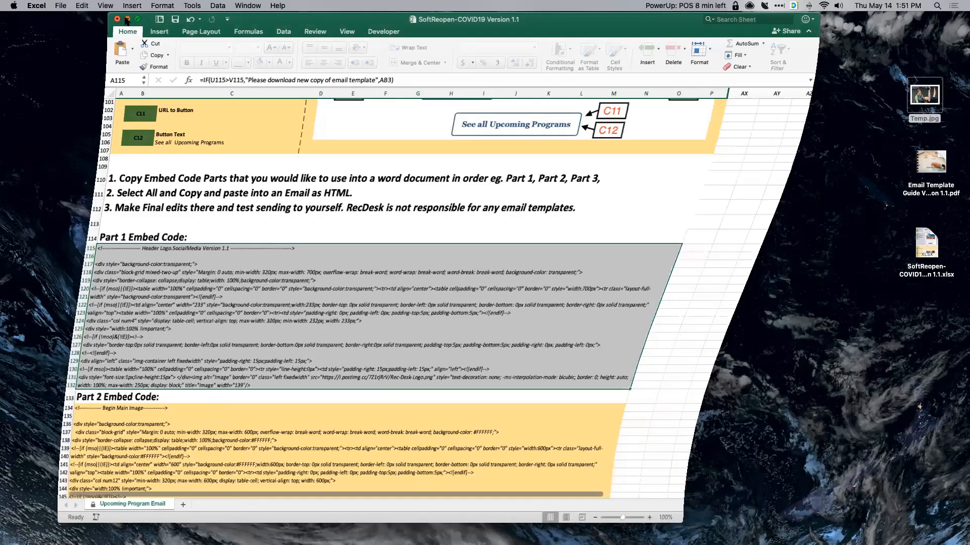